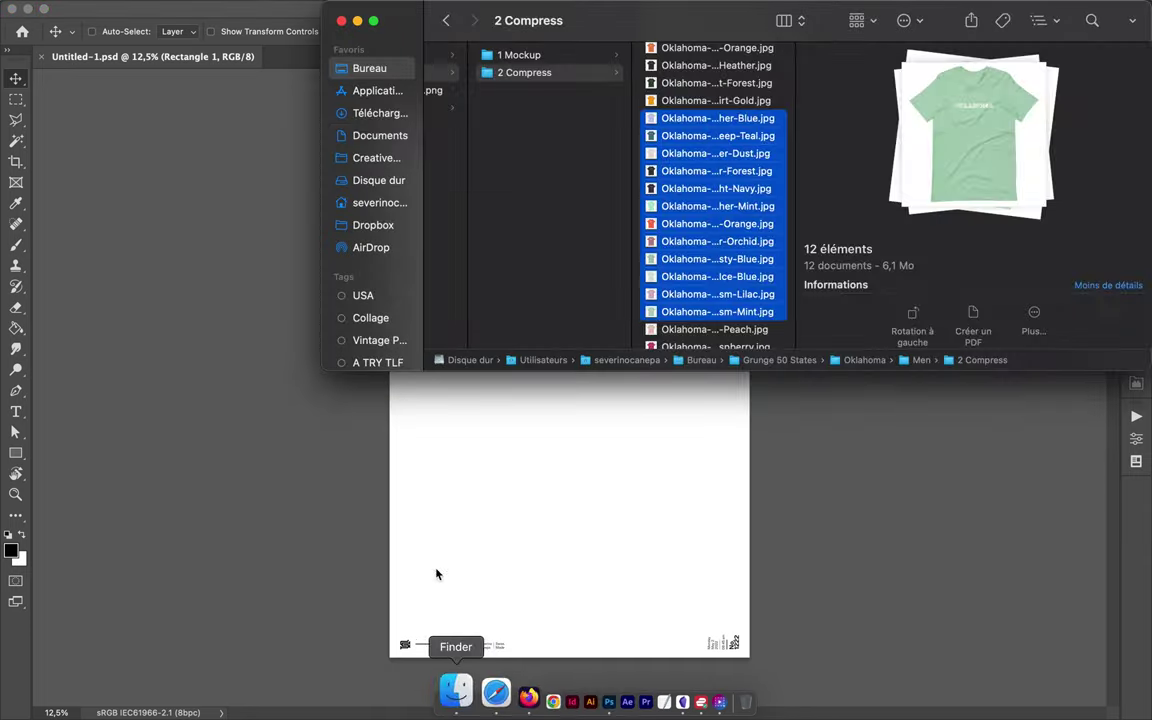
Step: Bring the Untitled-1.psd poster with the archer statue back to the front in Photoshop
click(570, 700)
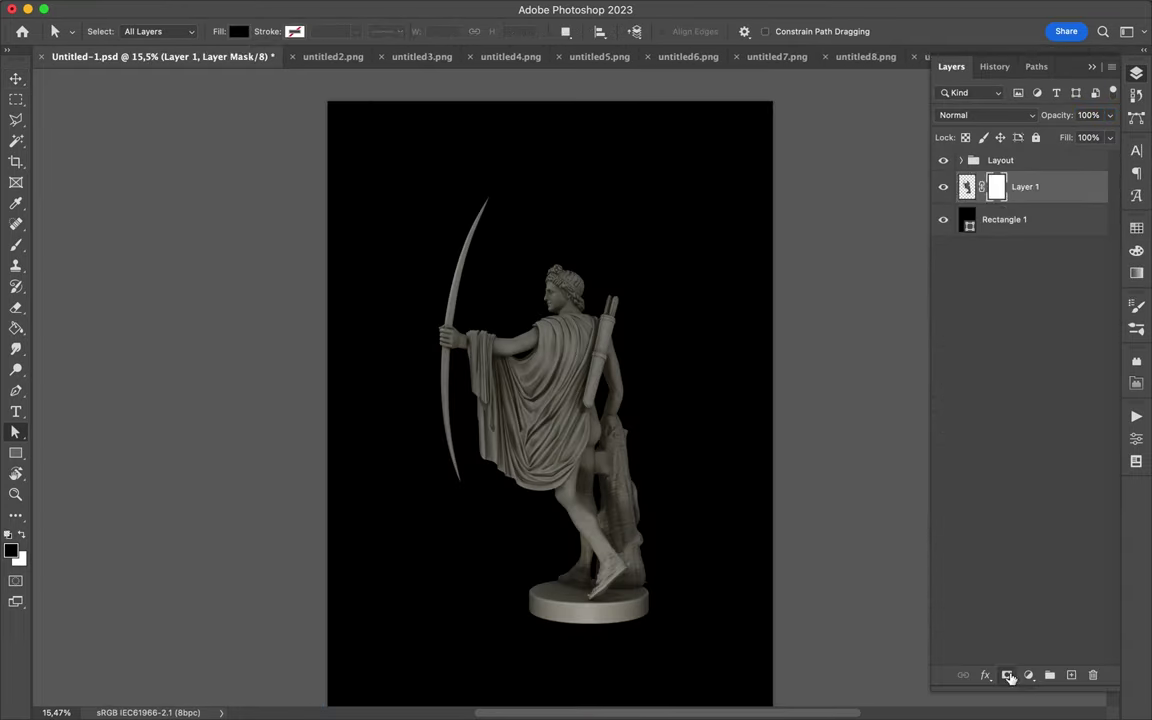
Step: Turn the statue grey with a Hue/Saturation layer and draw a magenta rectangle near the top
click(1008, 676)
click(960, 491)
drag(651, 174, 689, 185)
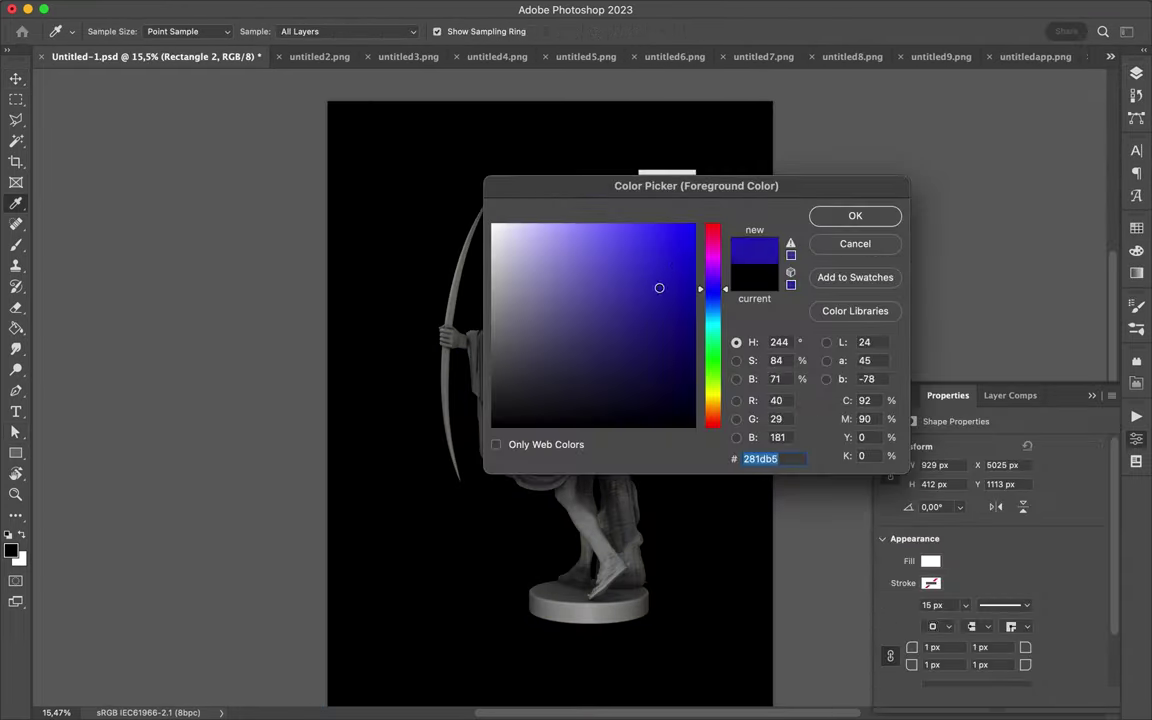
Step: Add a navy copy of the rectangle and drag the untitled2.png statue into the poster
drag(674, 185, 668, 226)
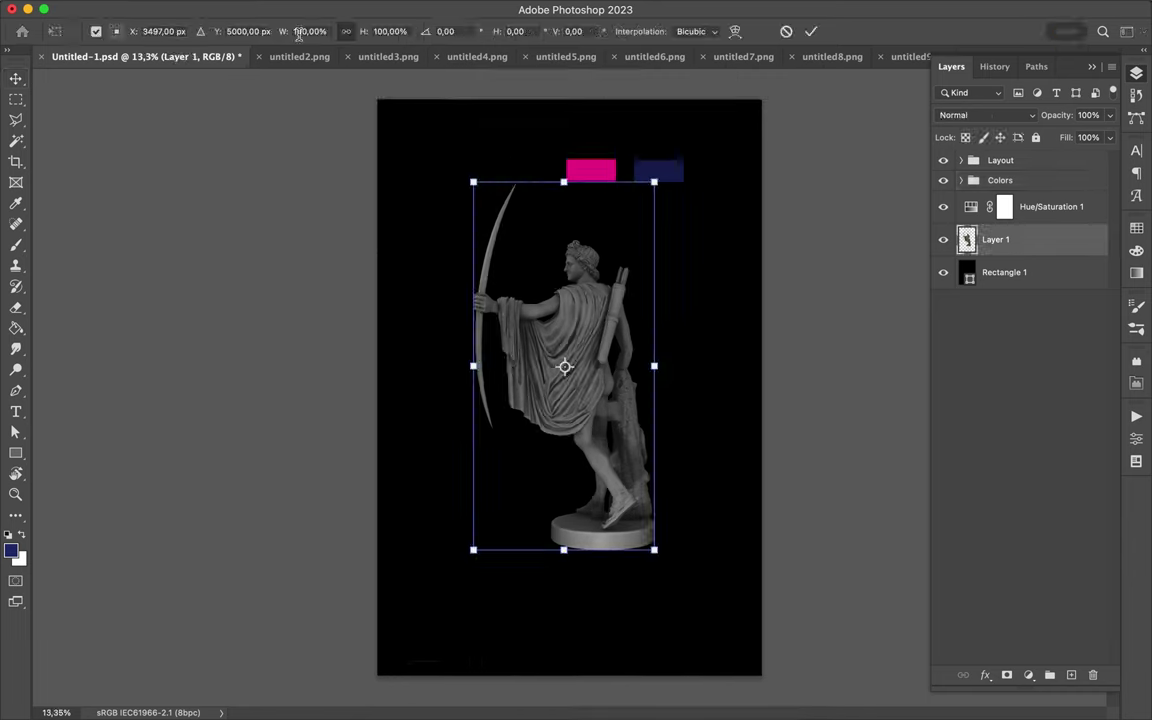
click(313, 58)
drag(553, 347, 585, 368)
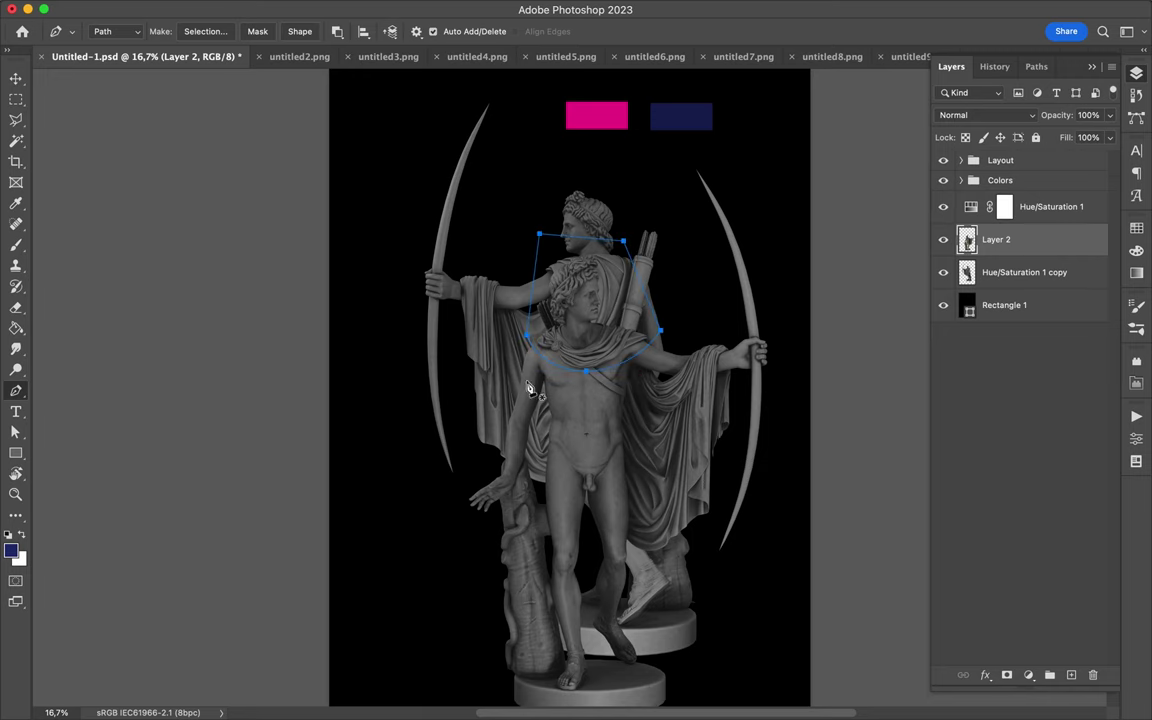
Step: Copy the pen-outlined statue piece to its own layer, hide Layer 2, and position the piece
key(v)
key(ctrl+j)
click(943, 272)
drag(520, 282, 662, 265)
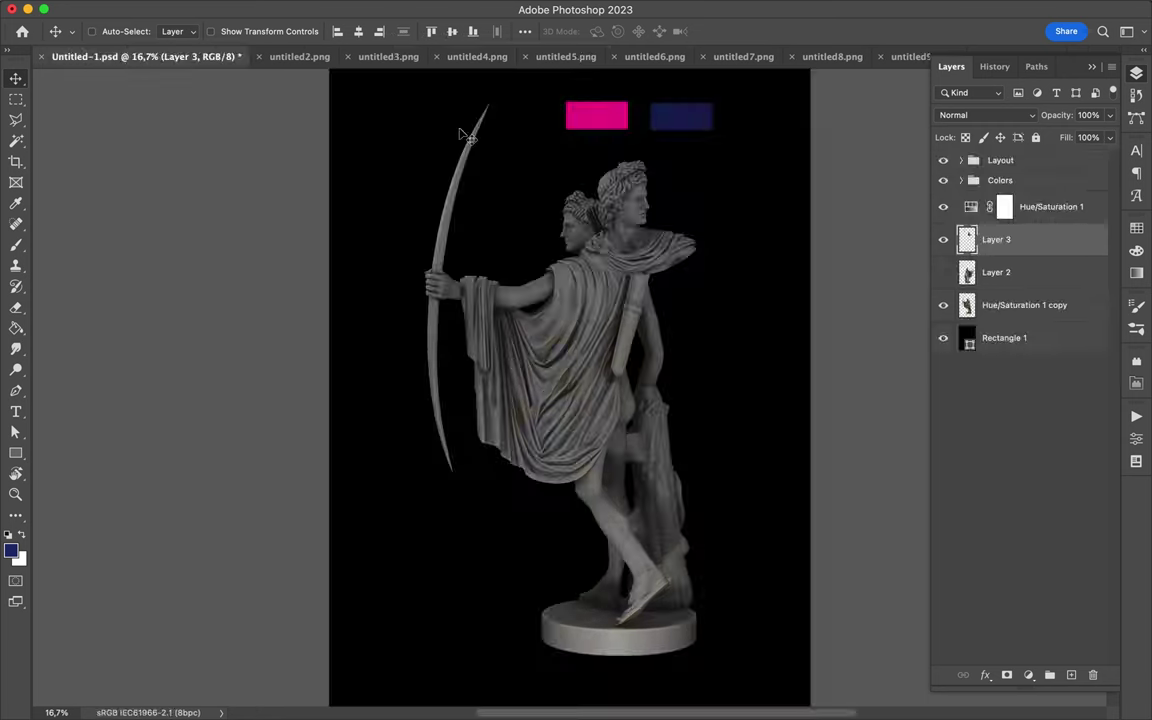
Step: Bring in the untitled8.png statue and the embedded Zoom1 image, and position both
click(838, 57)
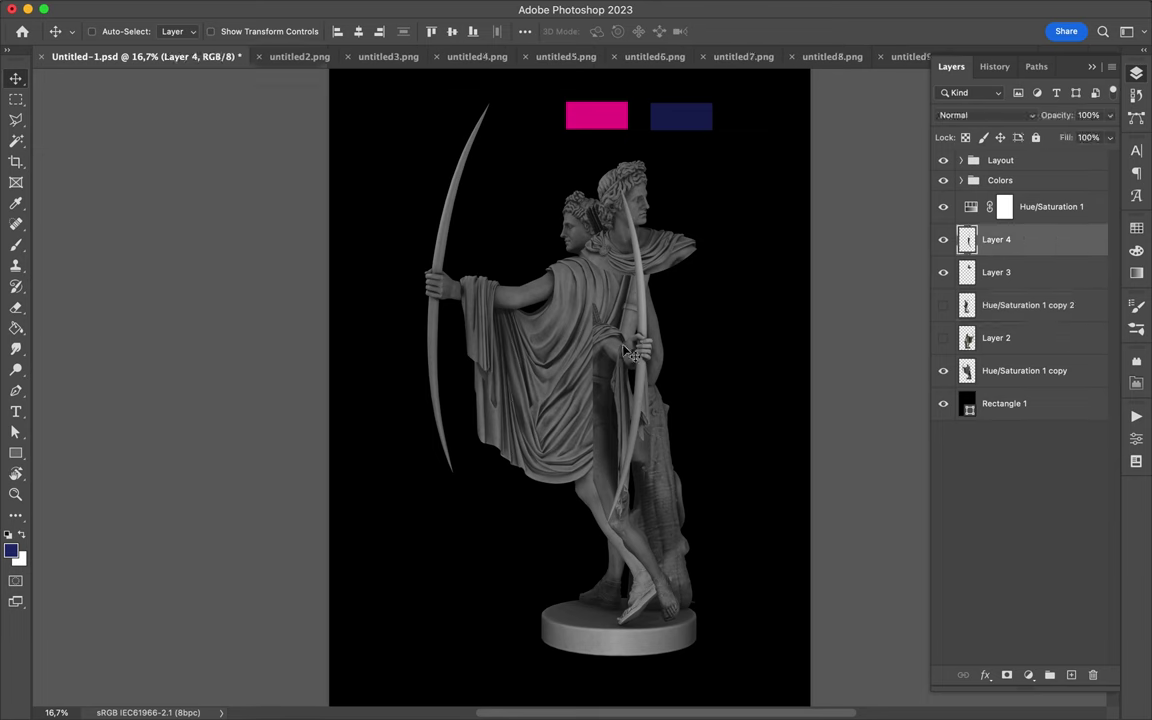
mouse_move(628, 352)
mouse_down()
mouse_move(697, 322)
mouse_move(625, 258)
mouse_up()
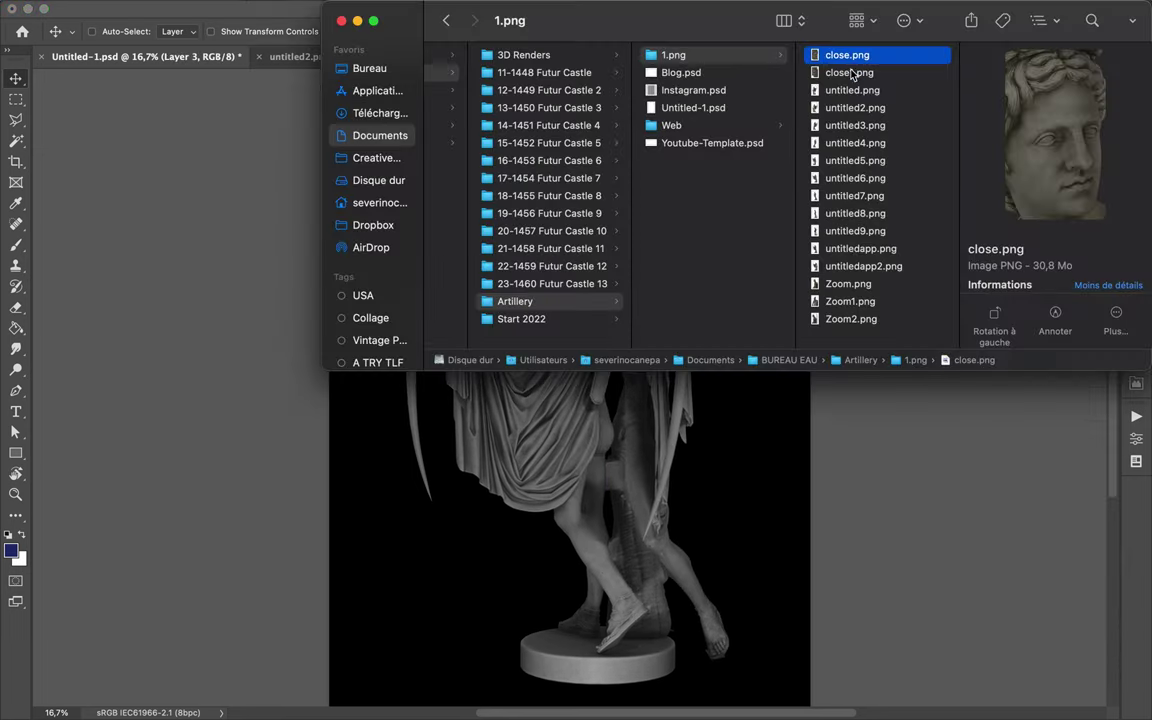
click(835, 319)
key(Return)
key(Return)
drag(591, 435, 481, 475)
key(l)
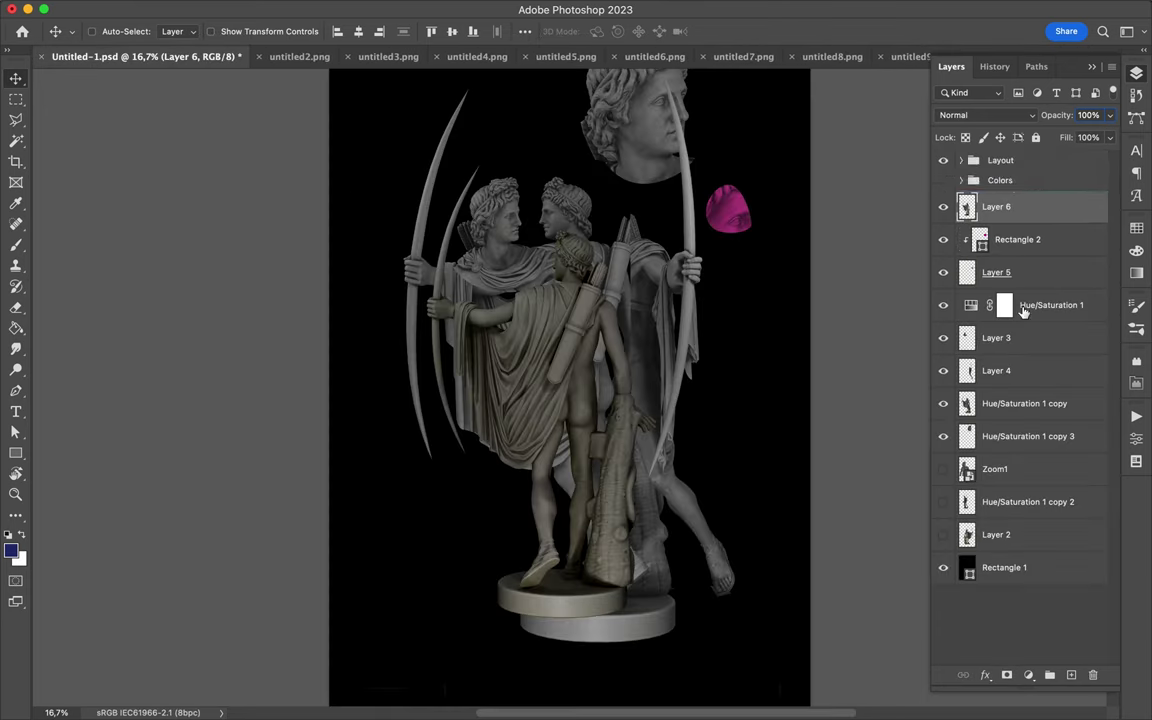
Step: Copy the lassoed bow onto its own layer and shift it to the left
drag(557, 311, 578, 330)
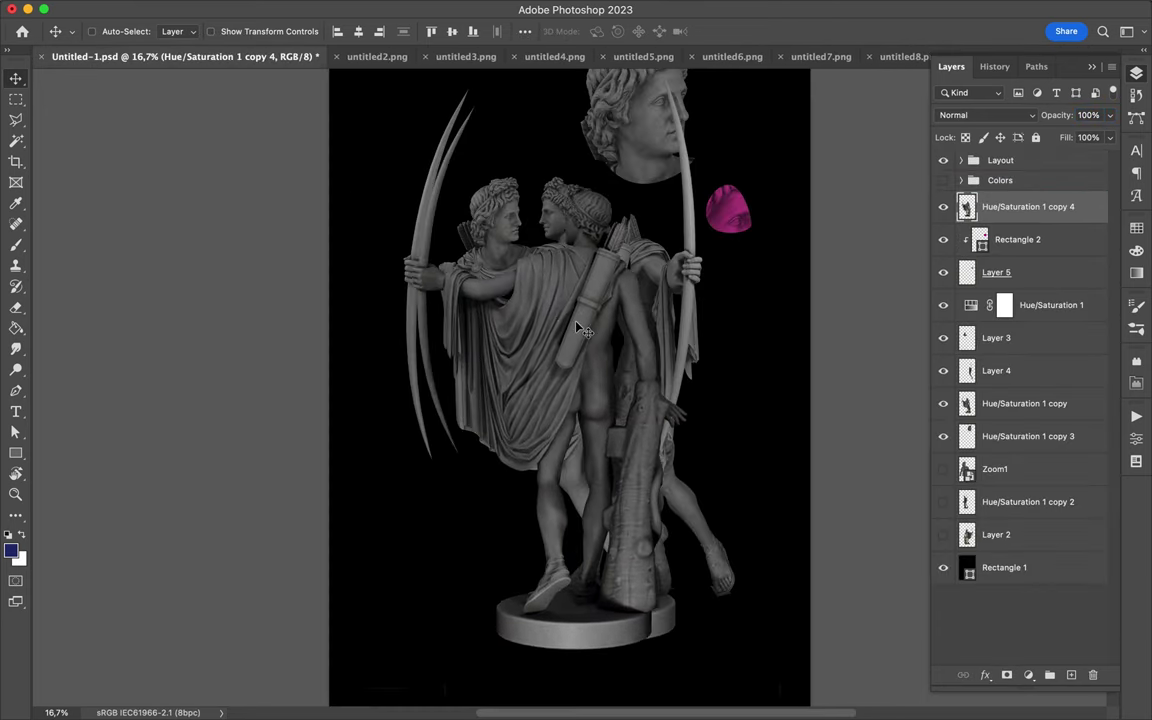
key(ctrl+j)
key(v)
drag(440, 245, 425, 245)
Step: Reorder Layer 6 and Layer 4 and move the Layer 4 statue lower on the poster
drag(1028, 206, 1033, 491)
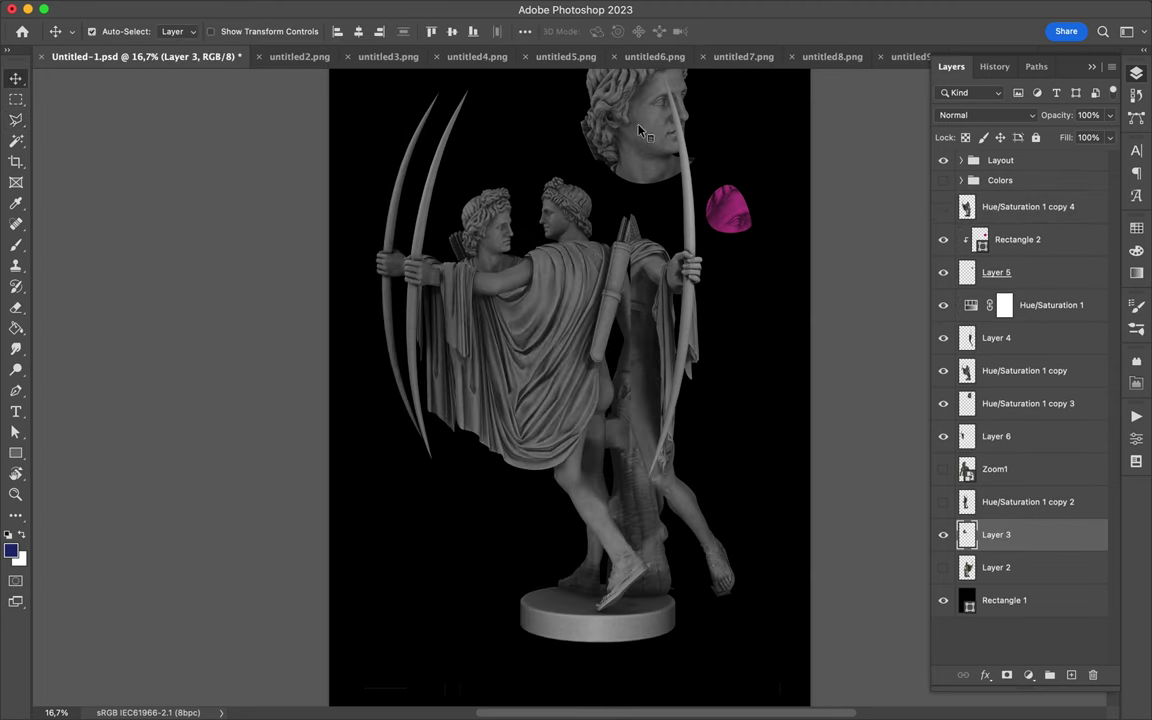
click(996, 337)
drag(646, 266, 650, 485)
key(ctrl+shift+[)
drag(996, 567, 996, 239)
Step: Fill the bow and leg outline on a new layer and apply a Gaussian Blur
ctrl+click(966, 239)
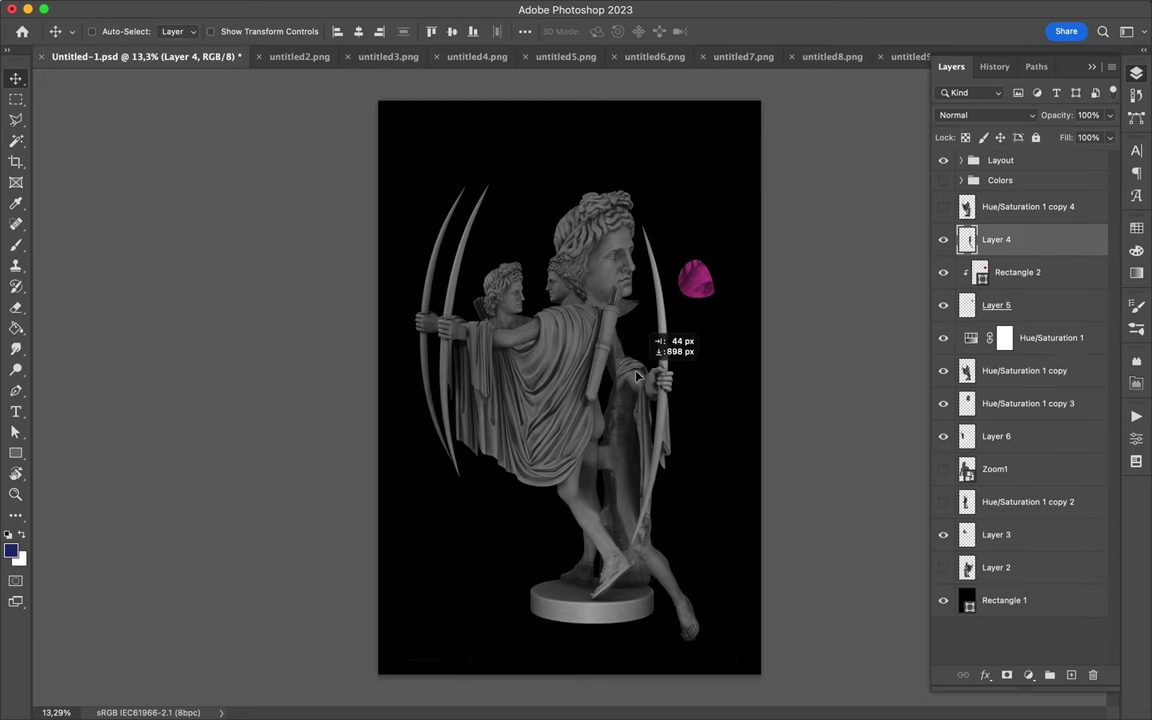
ctrl+click(1071, 675)
key(g)
click(399, 10)
click(630, 285)
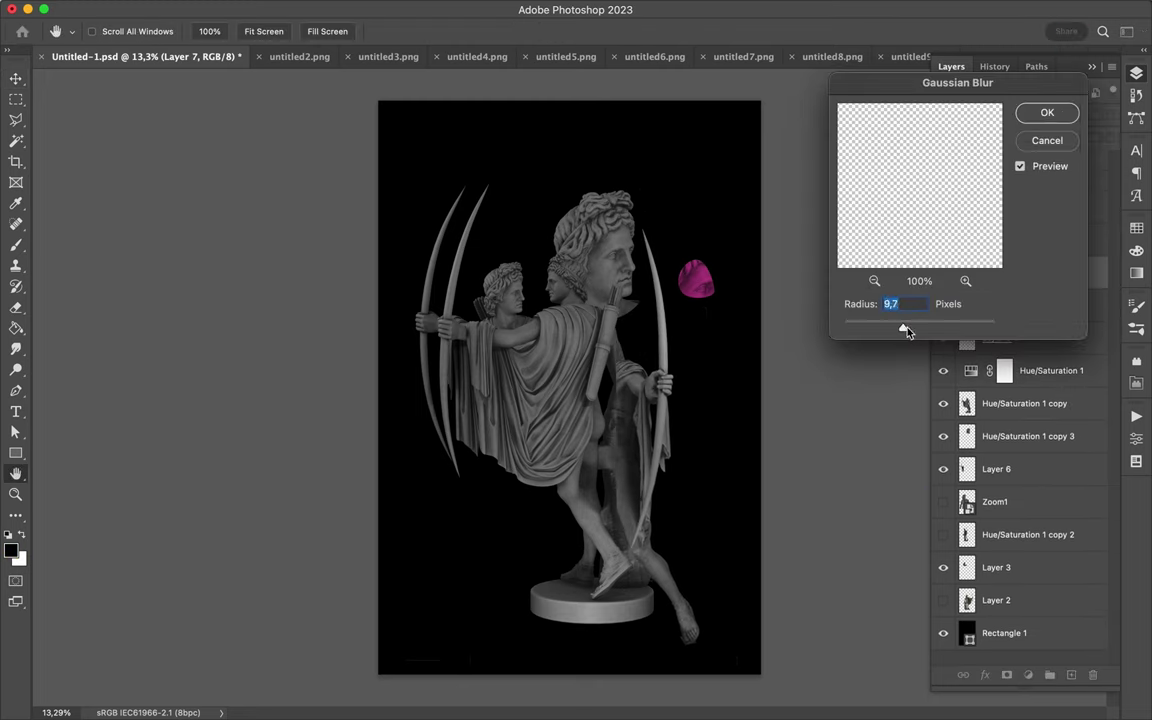
key(Return)
Step: Import another statue image as Layer 8, transform it, and move it lower in the stack
key(ctrl+shift+Tab)
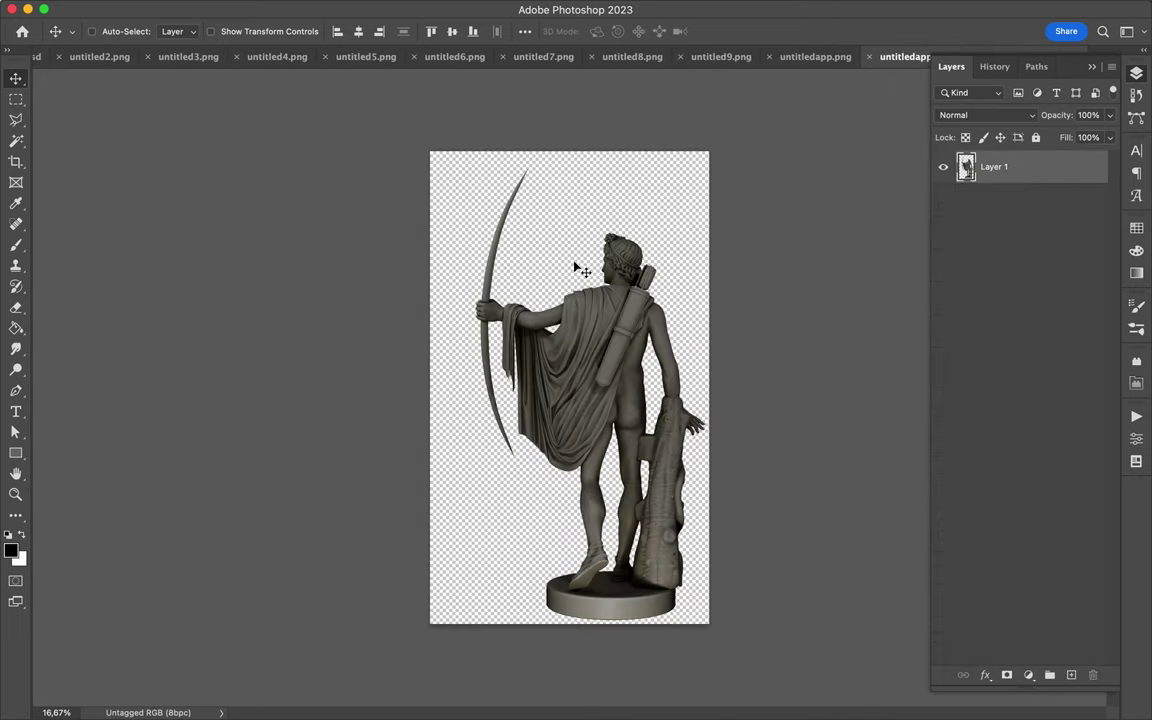
key(ctrl+Tab)
key(ctrl+Tab)
mouse_move(737, 327)
mouse_down()
mouse_move(509, 324)
mouse_move(535, 278)
mouse_move(540, 331)
mouse_up()
key(ctrl+t)
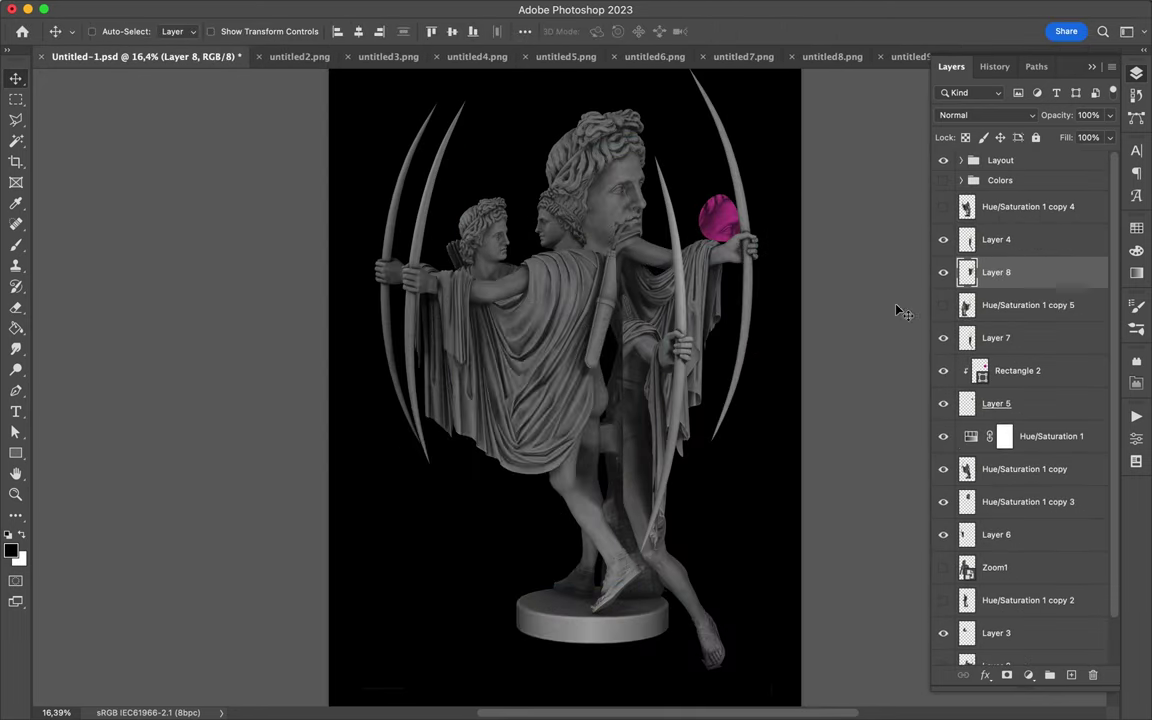
drag(1000, 270, 990, 522)
Step: Import and transform another untitled2.png statue, then start outlining its feet
click(300, 57)
drag(437, 386, 463, 489)
drag(463, 540, 490, 525)
key(ctrl+t)
scroll(450, 400, up, 5)
key(Return)
key(l)
scroll(313, 77, down, 3)
click(617, 617)
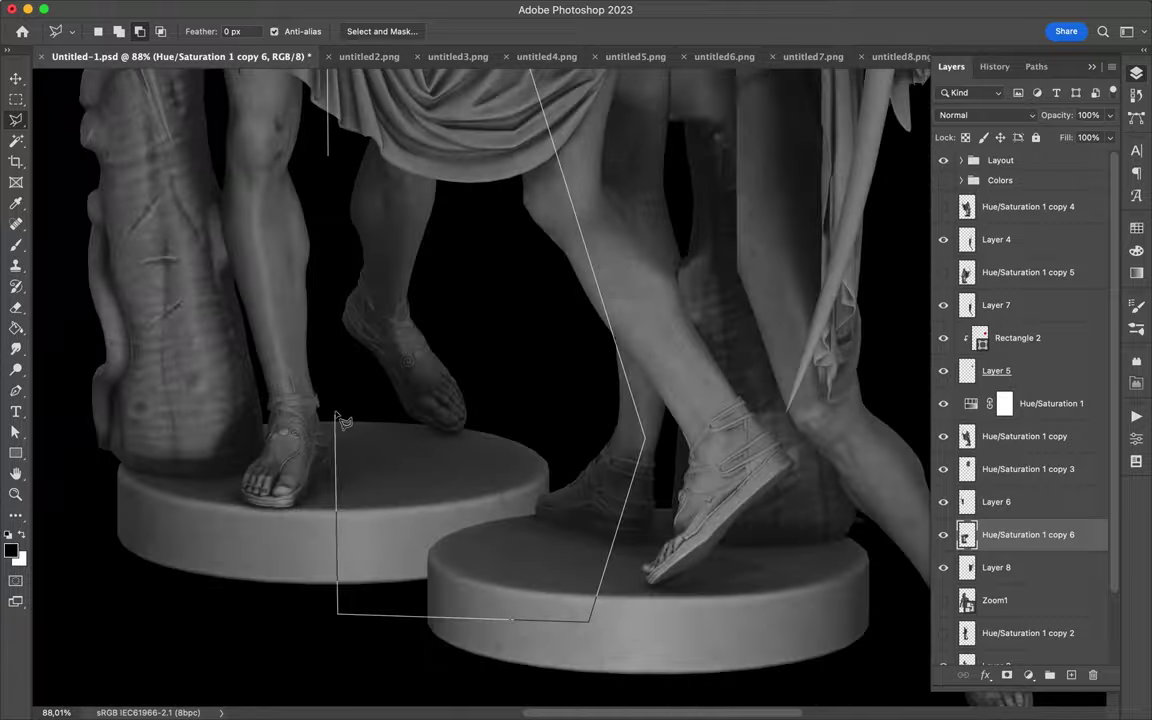
Step: Copy the outlined feet onto a new Layer 9
double_click(342, 617)
key(ctrl+j)
key(v)
scroll(290, 228, up, 5)
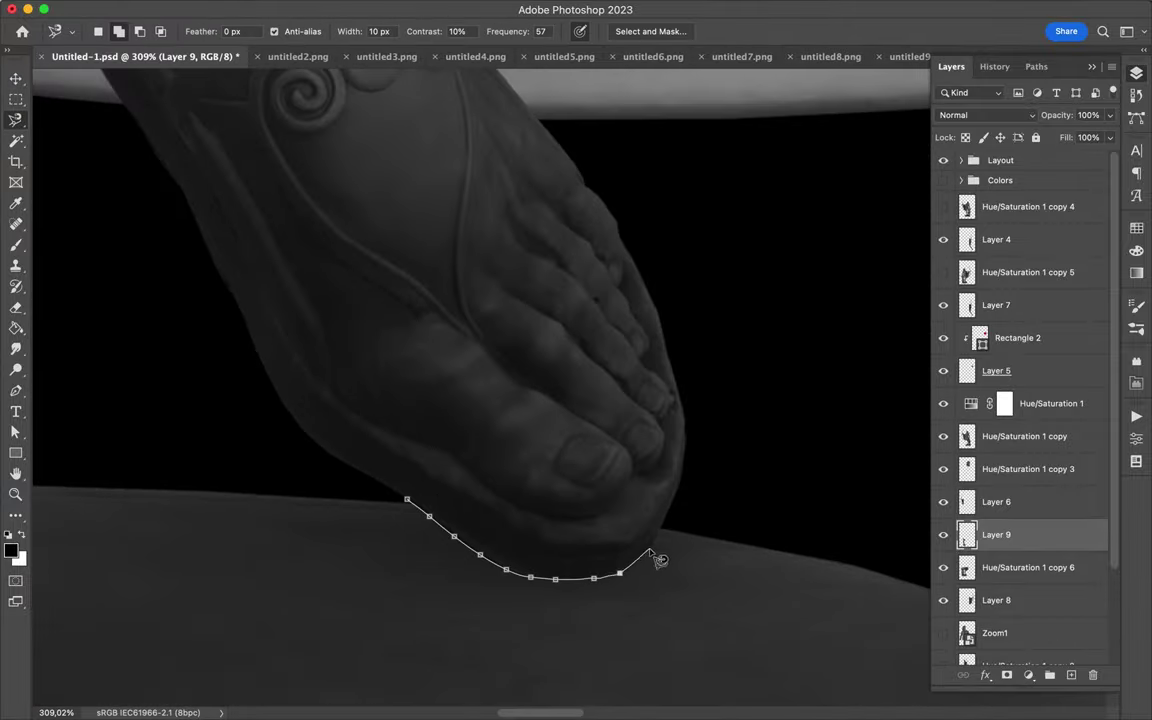
scroll(657, 563, down, 3)
scroll(600, 480, down, 3)
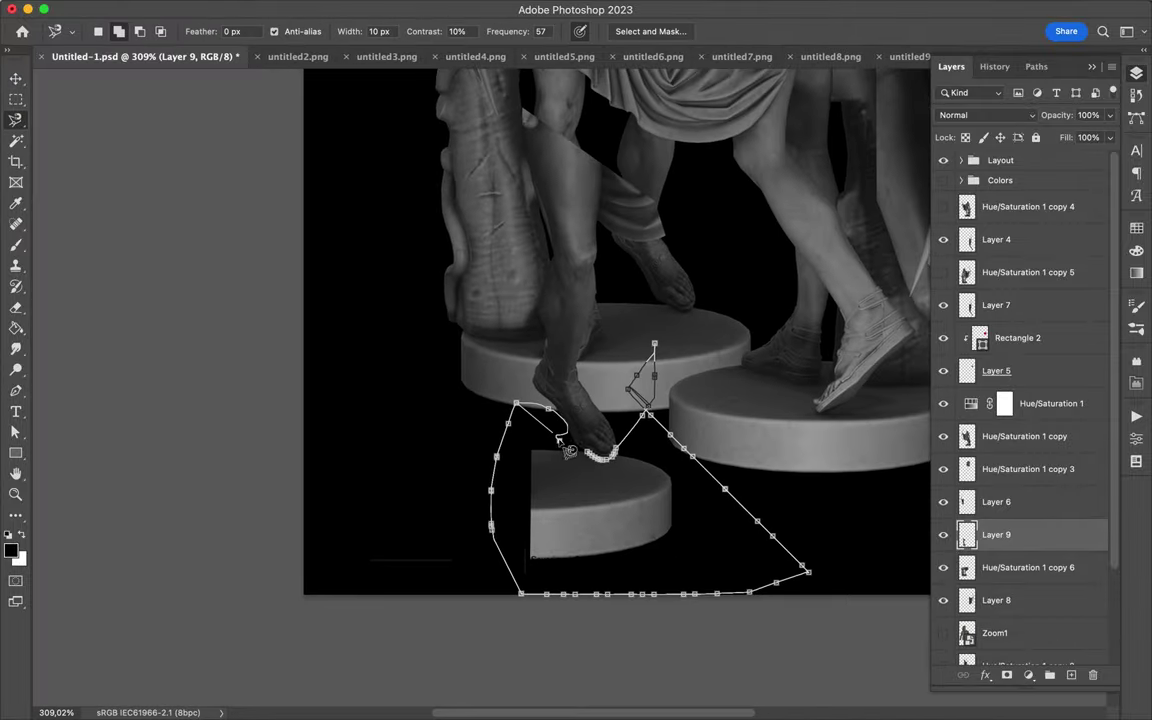
Step: Mask Layer 9, raise it in the layer stack, and shift the copied feet into place
key(v)
drag(588, 462, 680, 280)
scroll(600, 400, down, 2)
drag(1029, 600, 1029, 262)
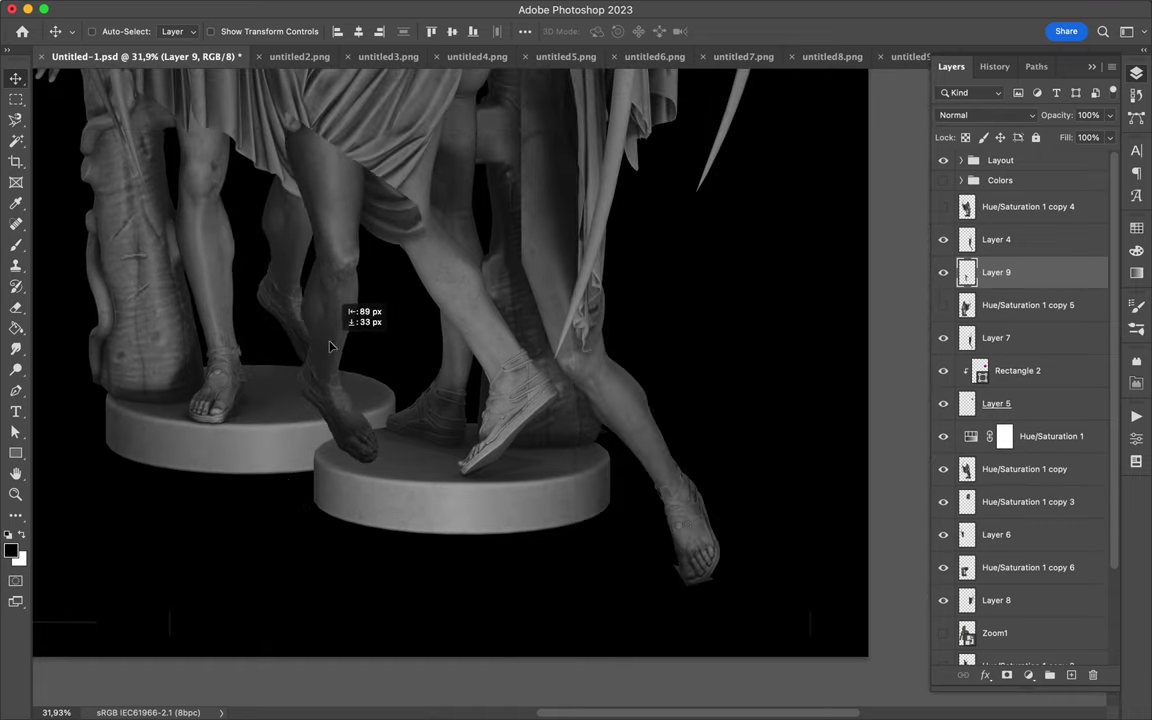
drag(340, 300, 493, 312)
Step: Paint Layer 9's mask with a brush inside the statue's outline selection
key(ctrl+shift+d)
key(b)
right_click(480, 240)
key(Escape)
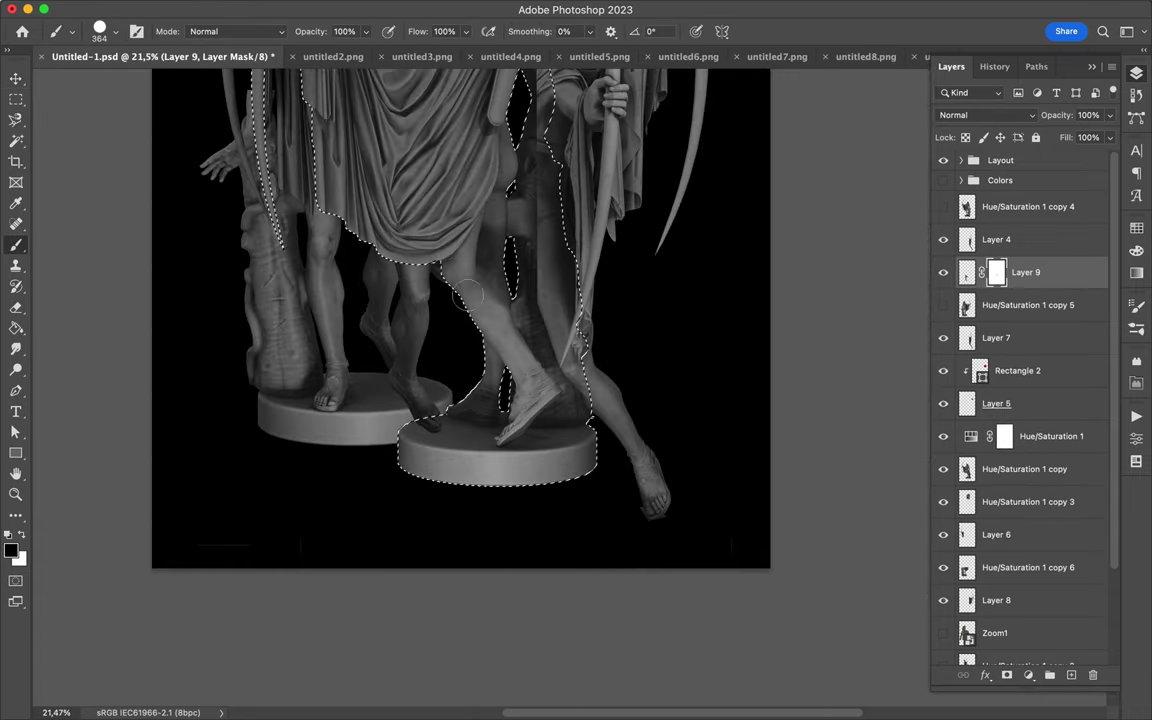
key(m)
key(ctrl+d)
key(v)
Step: Move the Hue/Saturation 1 copy 6 statue and add a dark patch below the toe
drag(420, 300, 450, 231)
scroll(458, 373, up, 3)
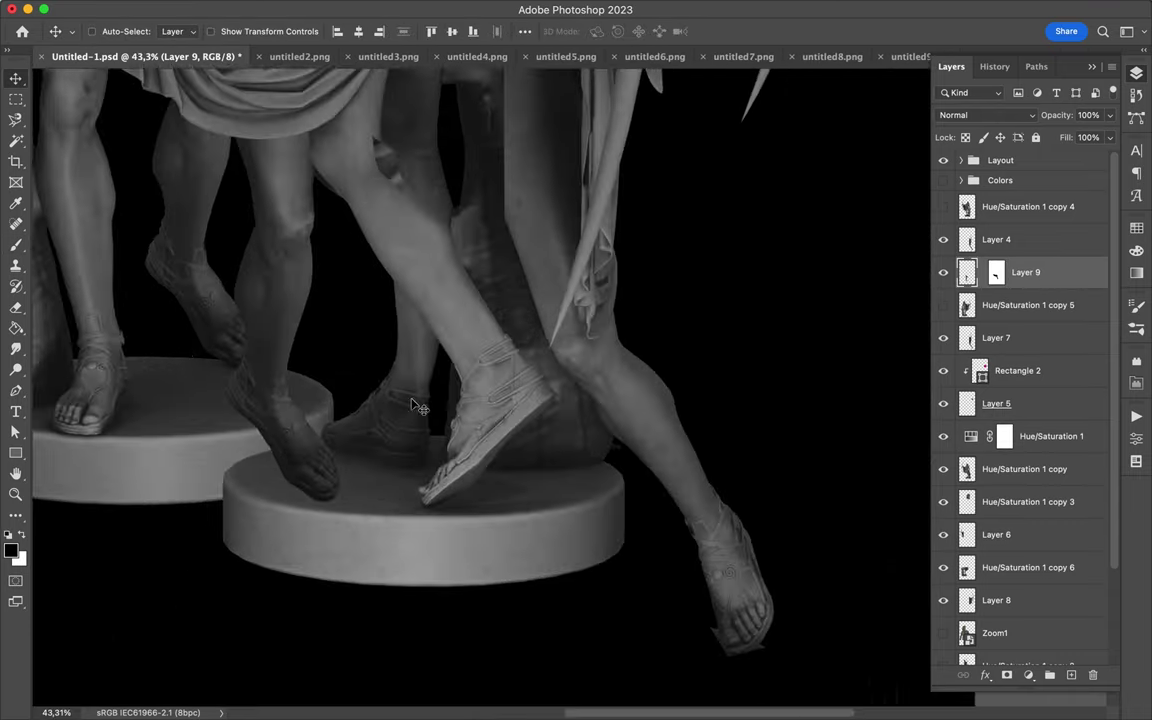
scroll(425, 468, up, 2)
key(m)
key(ctrl+j)
key(v)
mouse_move(200, 380)
mouse_down()
mouse_move(230, 432)
mouse_move(560, 617)
mouse_up()
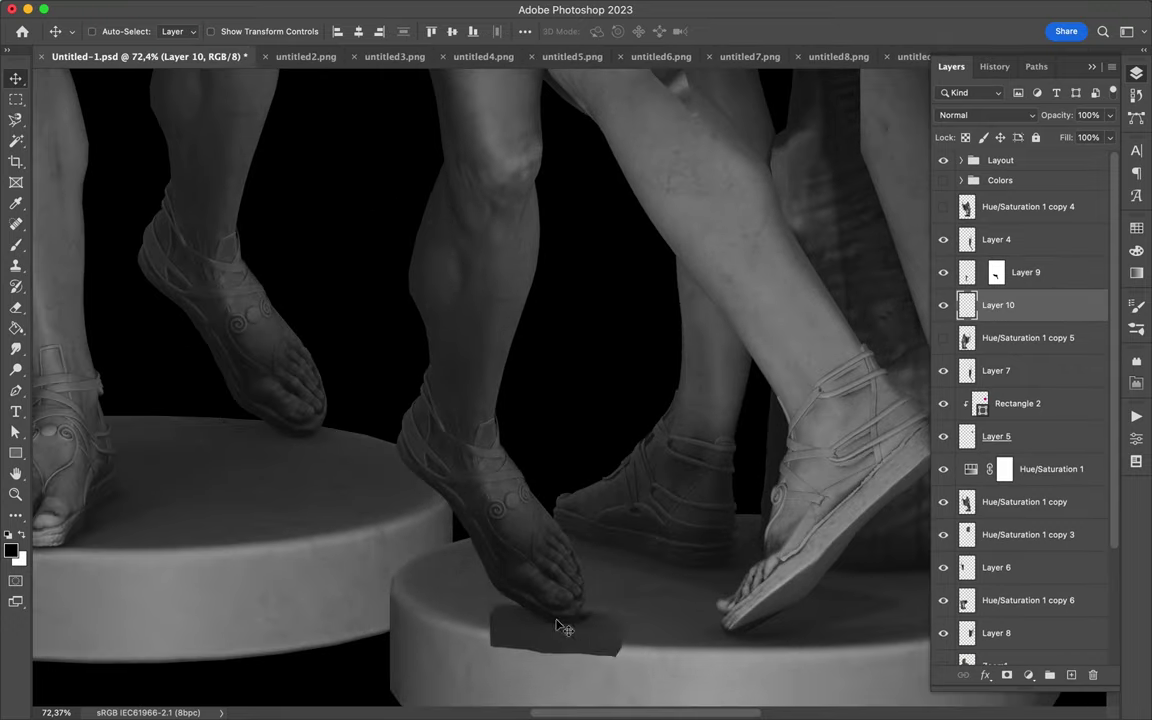
Step: Erase the dark patch on the platform with a soft 114 px eraser
key(e)
right_click(534, 519)
key(Escape)
right_click(490, 525)
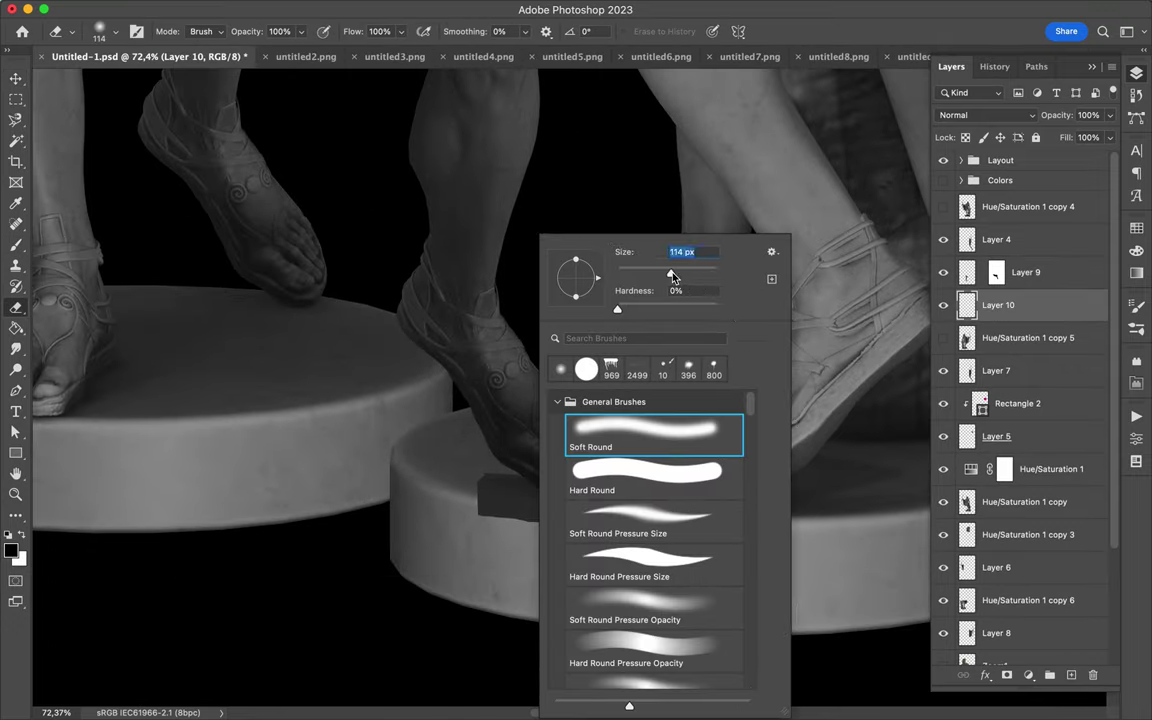
drag(490, 500, 600, 500)
scroll(585, 469, down, 5)
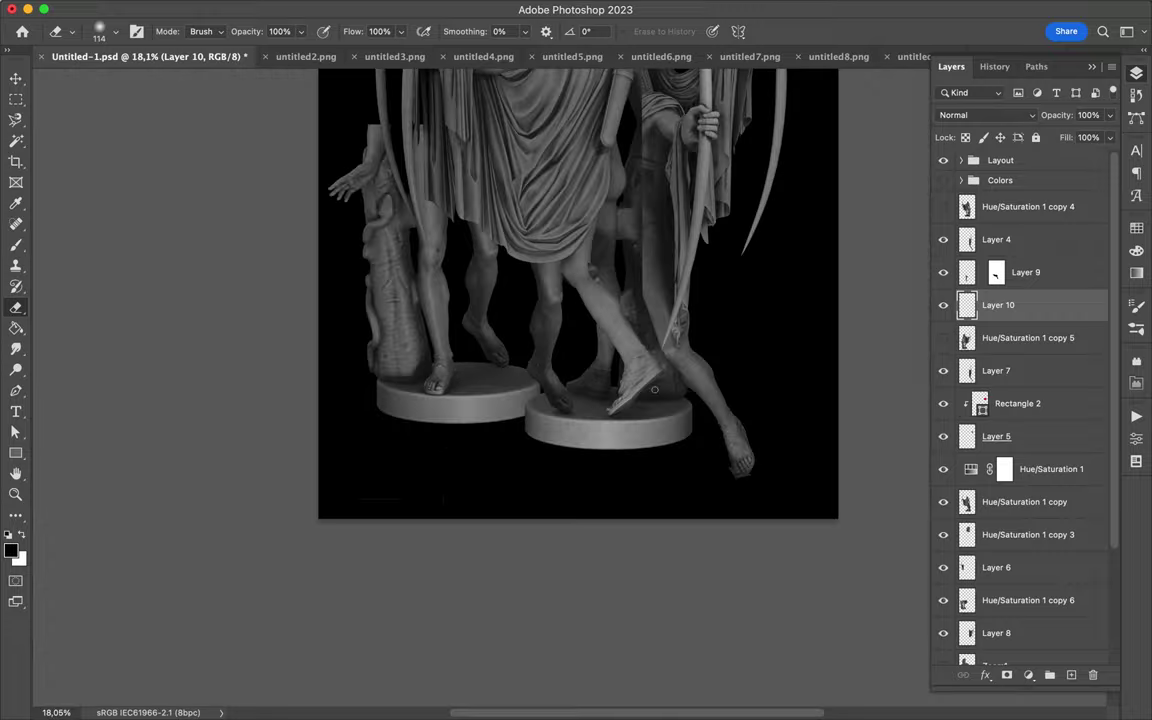
key(alt+])
key(g)
Step: Move the left statue's layer right and down
key(v)
scroll(447, 452, up, 3)
click(447, 452)
drag(447, 452, 528, 473)
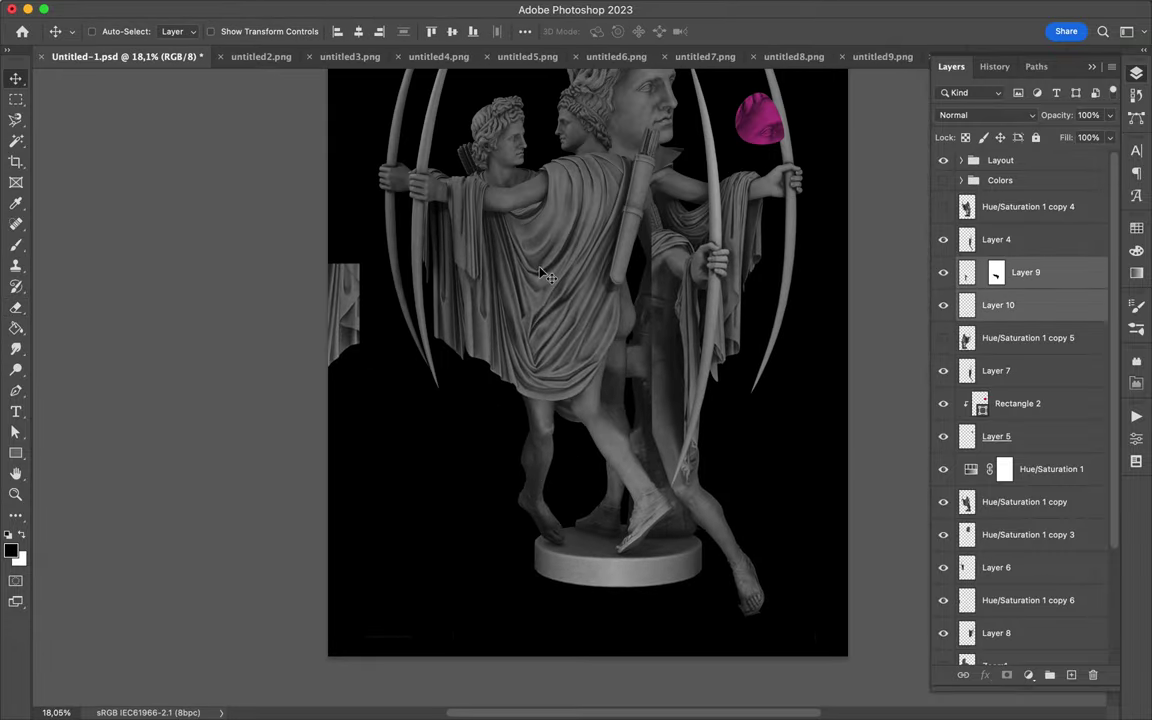
key(ctrl+Tab)
key(ctrl+Tab)
key(ctrl+Tab)
Step: Copy a rectangular selection around the statue's feet onto a new layer
scroll(568, 509, up, 5)
key(m)
drag(387, 349, 777, 500)
key(ctrl+j)
scroll(630, 505, down, 2)
scroll(630, 505, down, 2)
Step: Browse the statue images in the 1.png Finder folder, then return to untitled8.png
key(super+Tab)
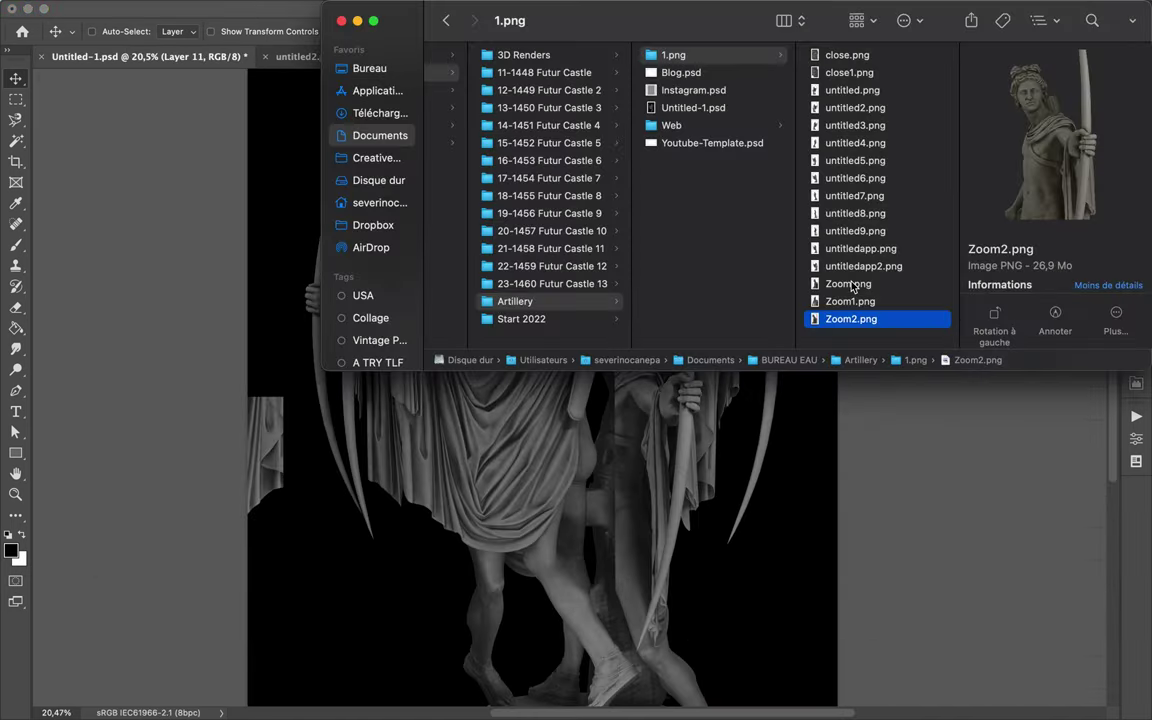
key(Up)
key(Up)
key(Up)
key(Up)
key(Up)
key(Up)
click(630, 175)
click(334, 52)
Step: Pen-outline the head in untitled8.png, paste it into the poster, and place it beside the left figure
click(770, 56)
scroll(540, 300, up, 3)
click(490, 197)
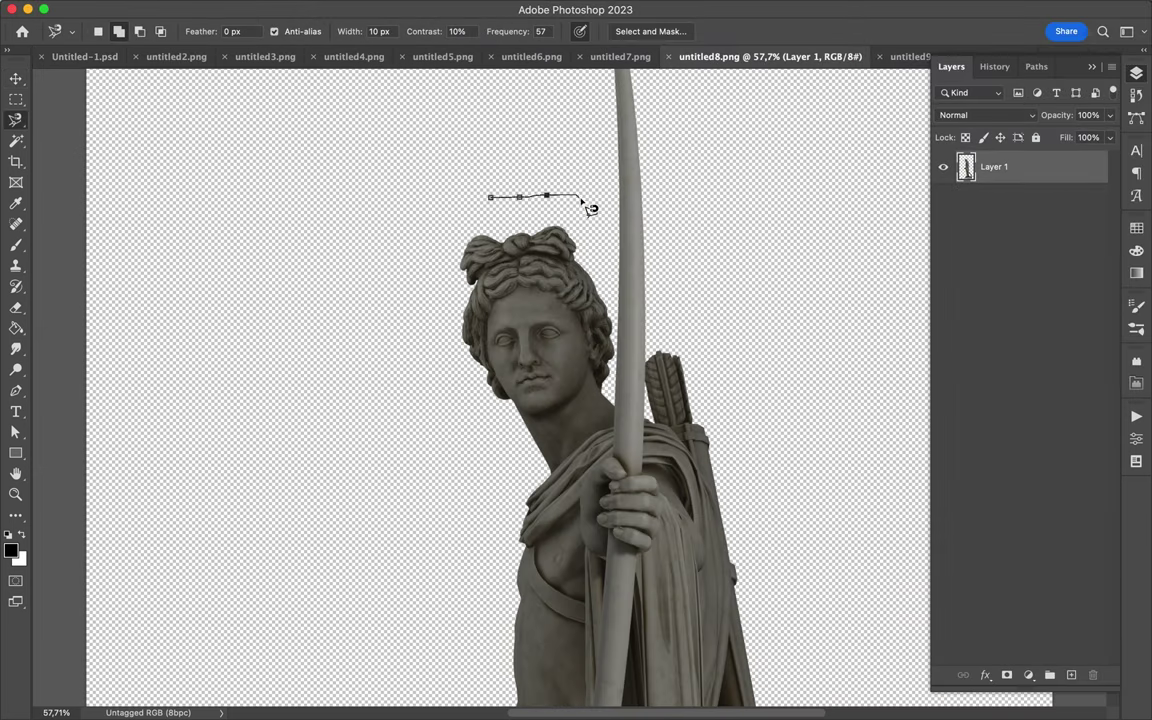
key(p)
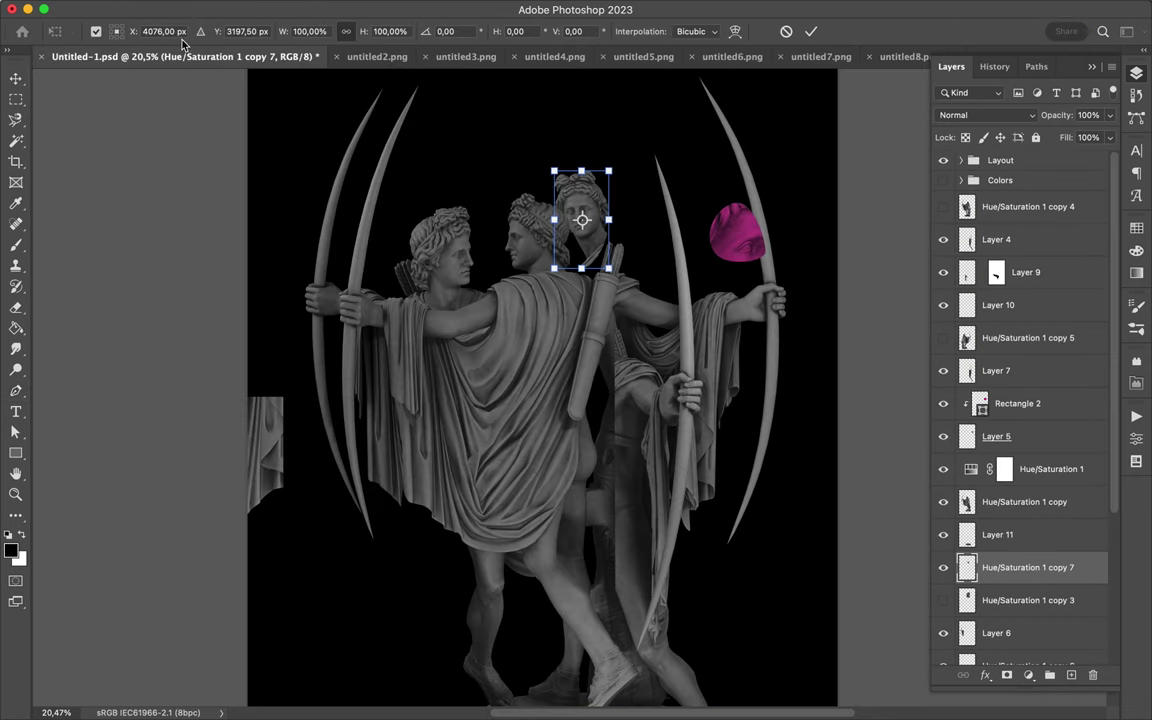
drag(584, 221, 628, 214)
drag(490, 143, 465, 270)
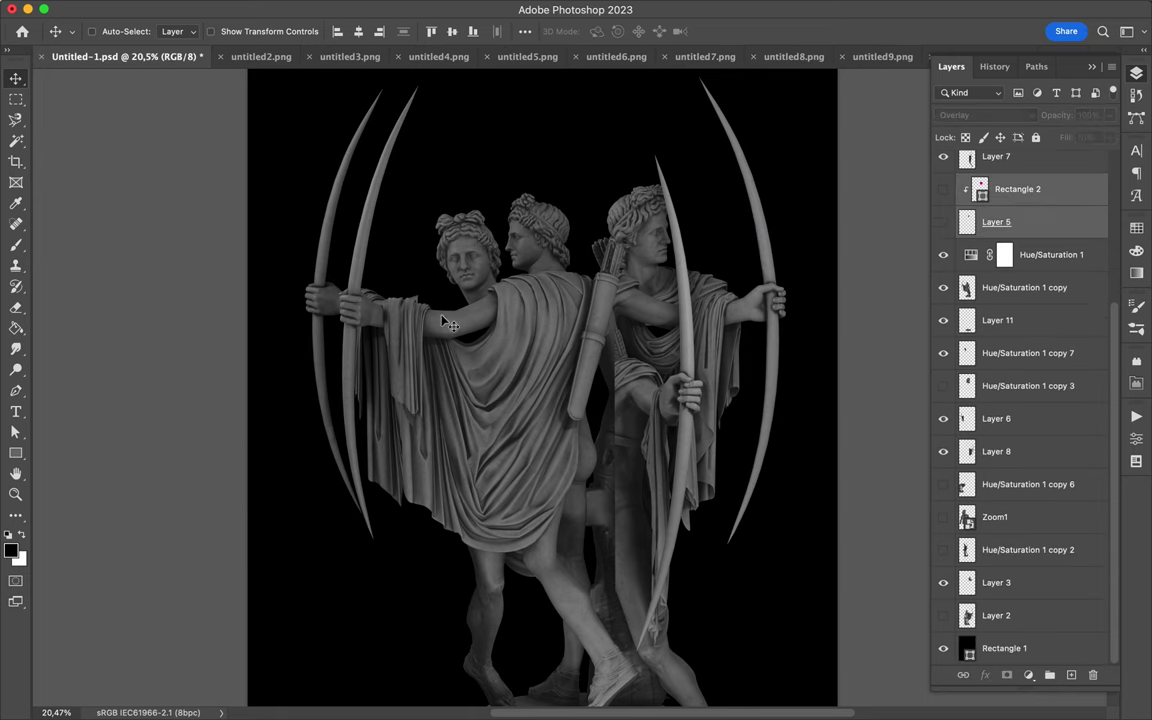
scroll(447, 322, up, 5)
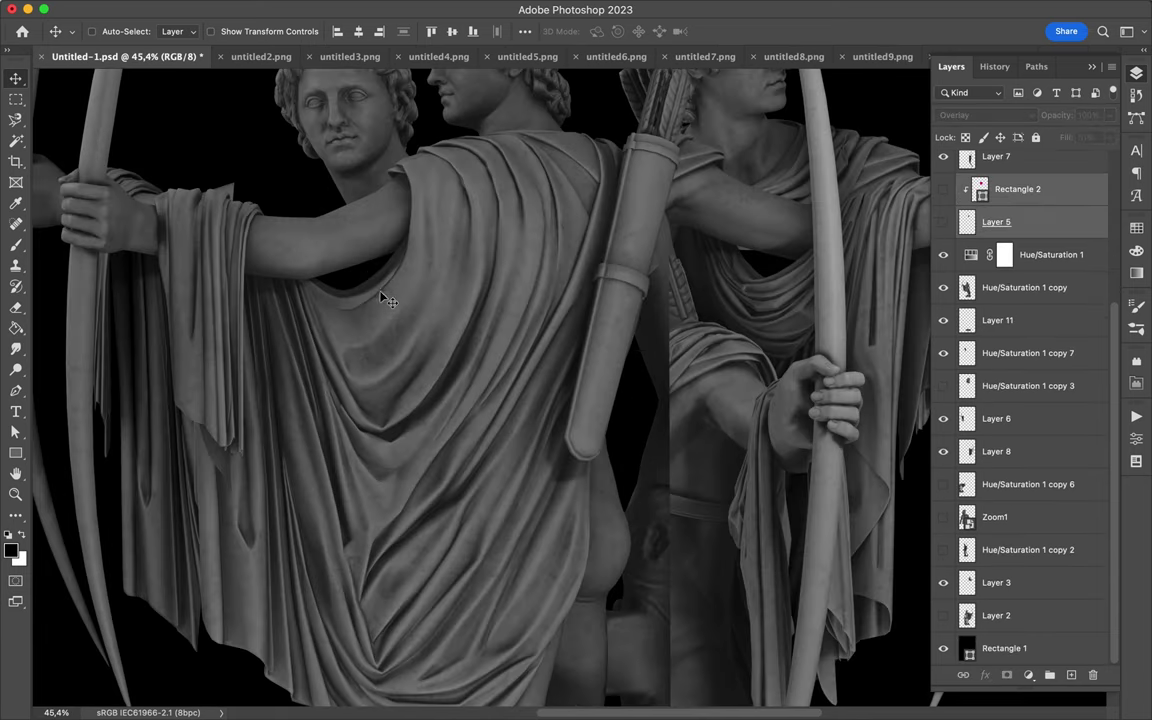
Step: On the Hue/Saturation 1 copy layer, pen-trace the cloak fold below the arm
super+click(338, 355)
scroll(338, 376, up, 3)
key(p)
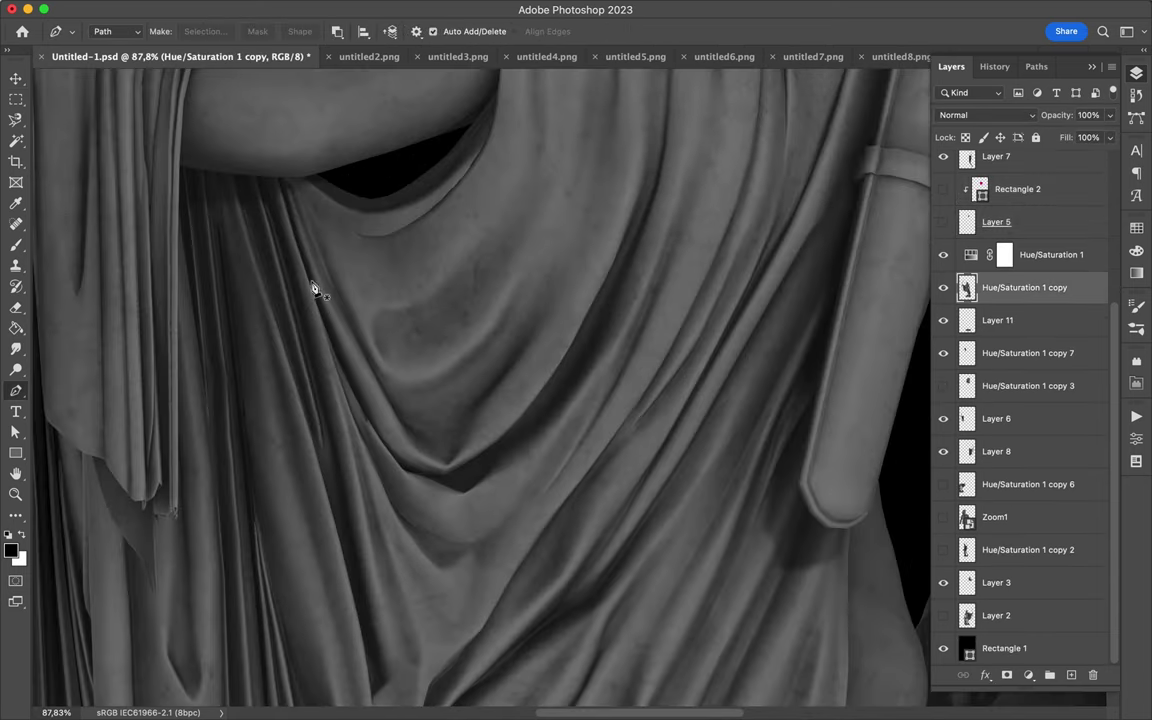
scroll(385, 493, up, 3)
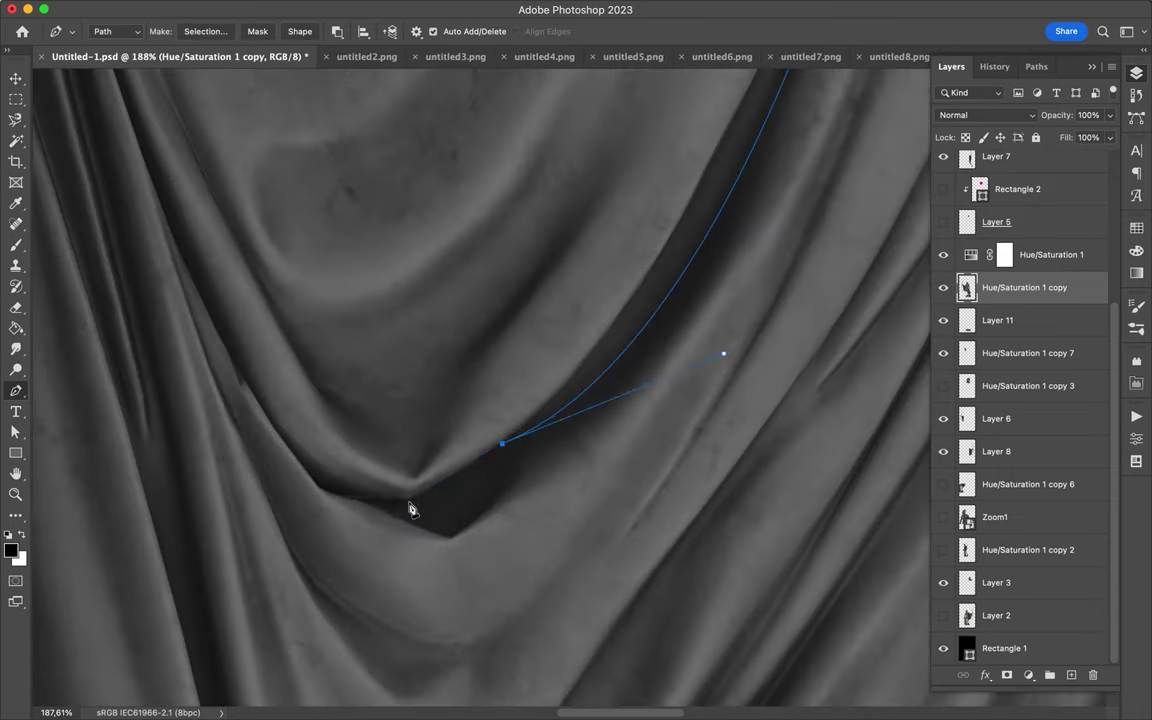
scroll(300, 400, down, 2)
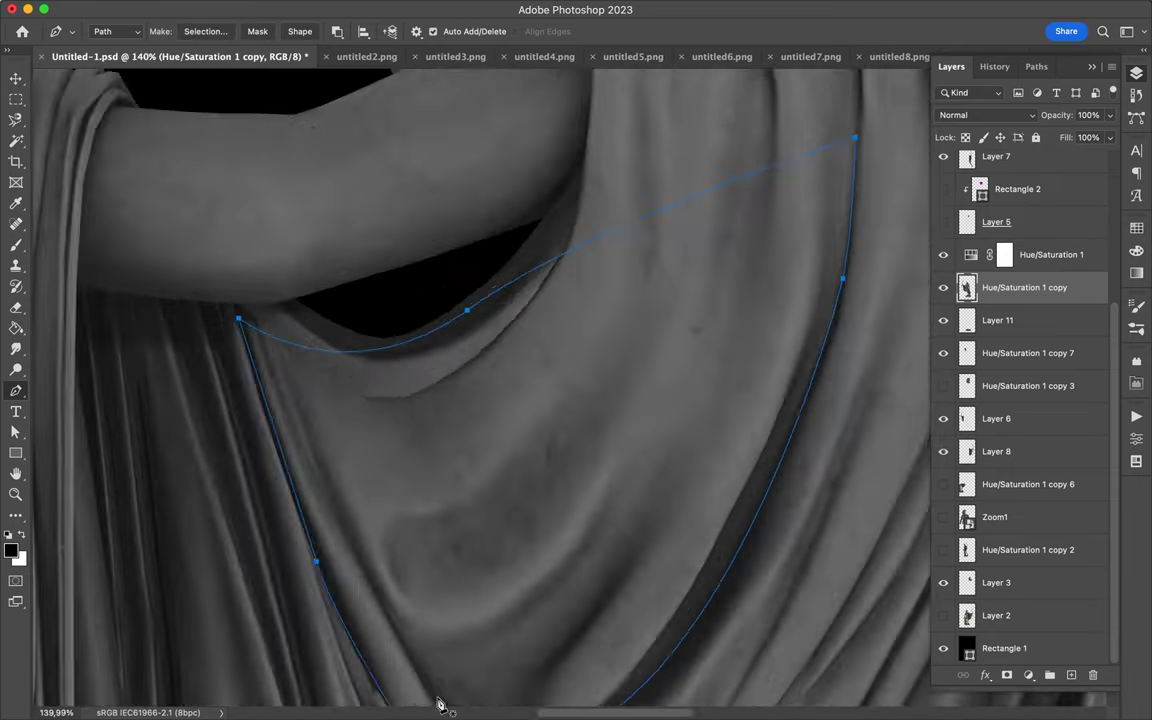
scroll(300, 450, up, 5)
Step: Refine the cloak path's anchors with Direct Selection and turn the path into a selection
key(a)
click(297, 588)
scroll(293, 583, left, 5)
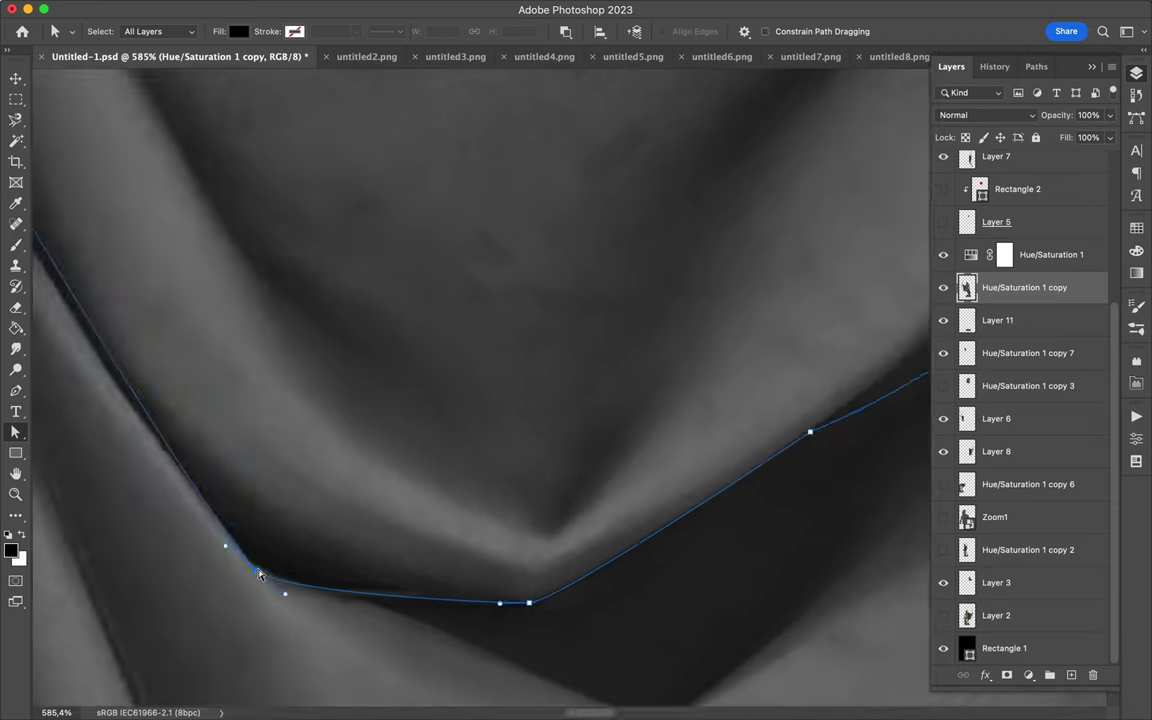
click(166, 456)
scroll(242, 568, up, 3)
scroll(300, 450, down, 1)
scroll(370, 355, left, 3)
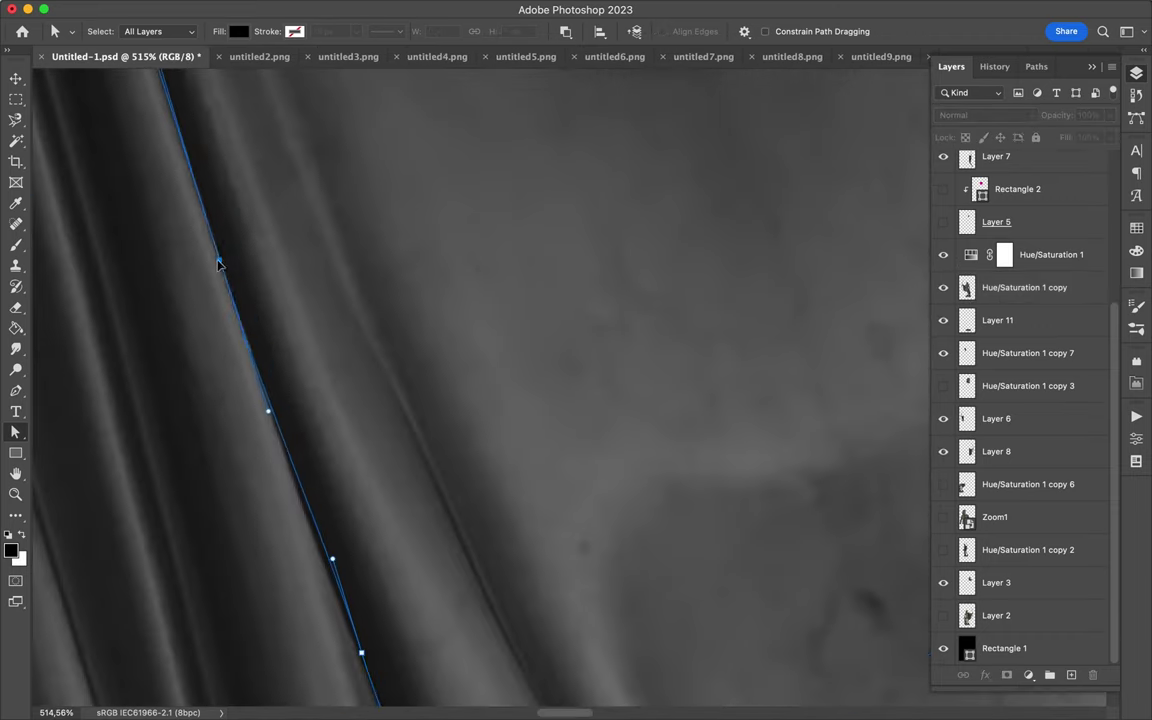
scroll(360, 662, down, 5)
scroll(504, 430, down, 5)
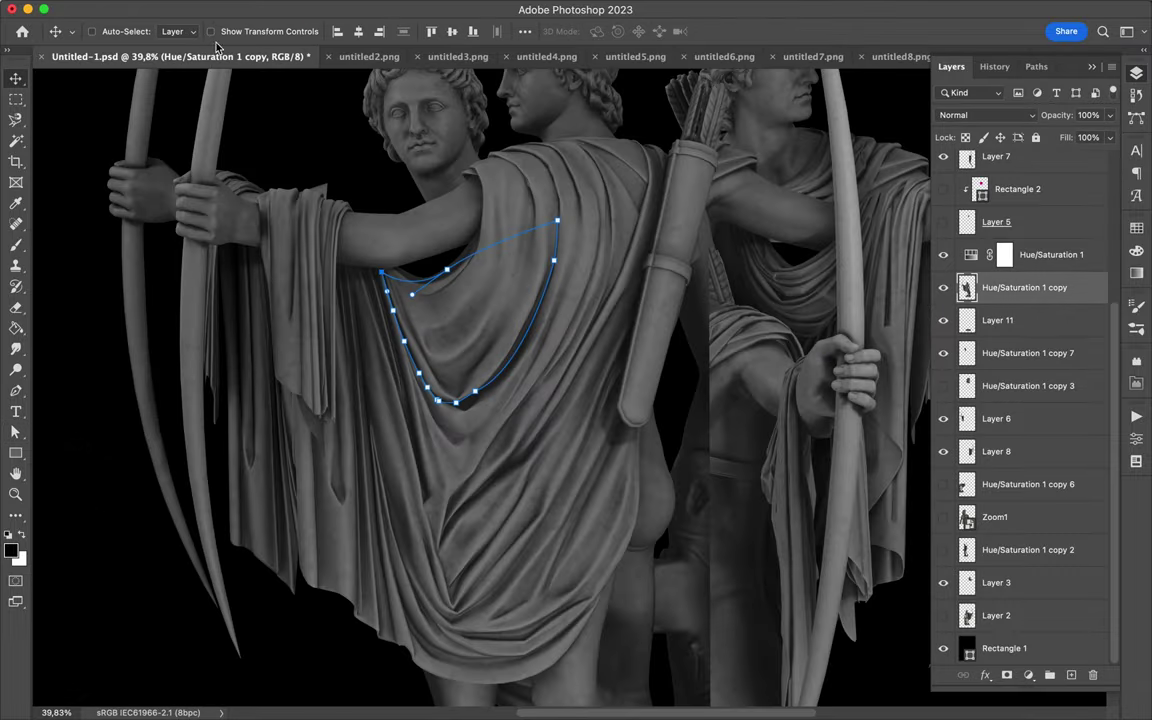
key(v)
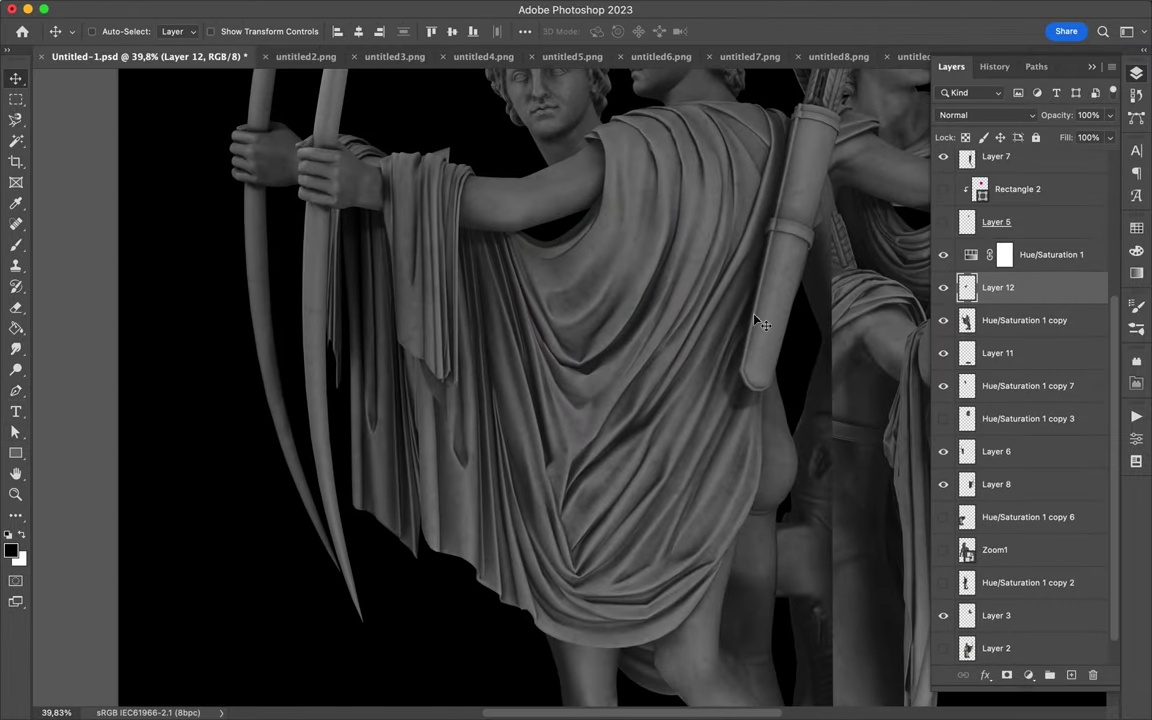
key(ctrl+j)
click(607, 309)
key(v)
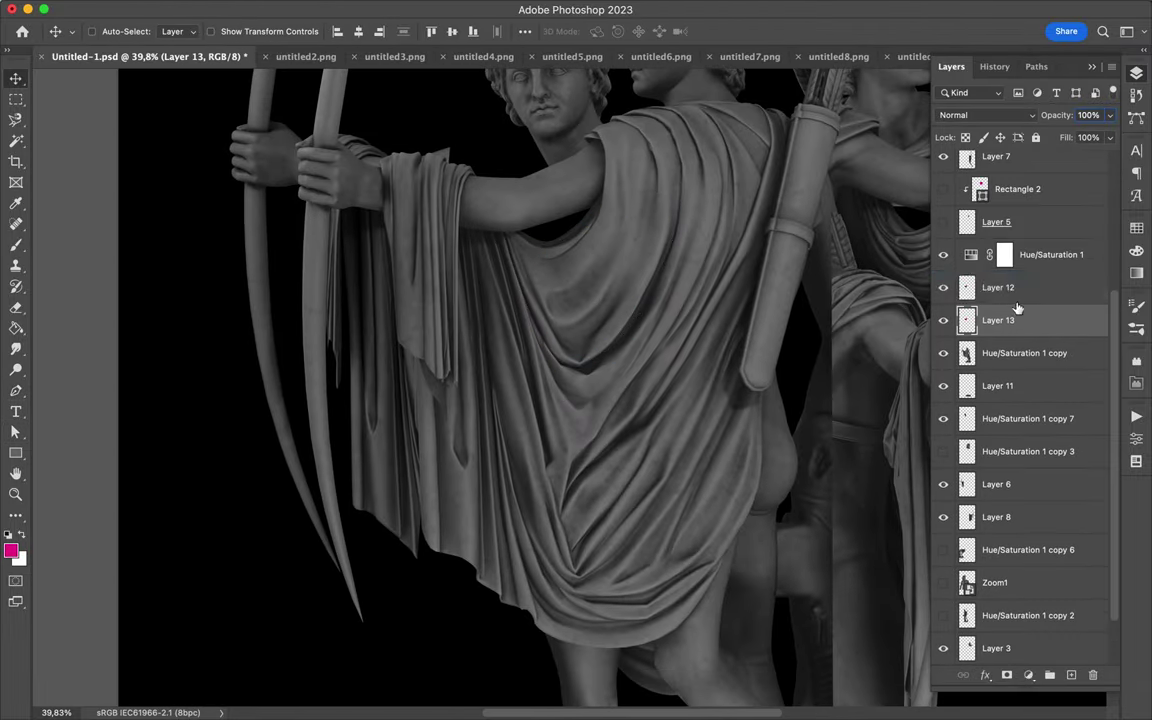
key(ctrl+d)
drag(998, 320, 1033, 248)
ctrl+click(966, 255)
key(ctrl+shift+alt+n)
key(x)
key(alt+BackSpace)
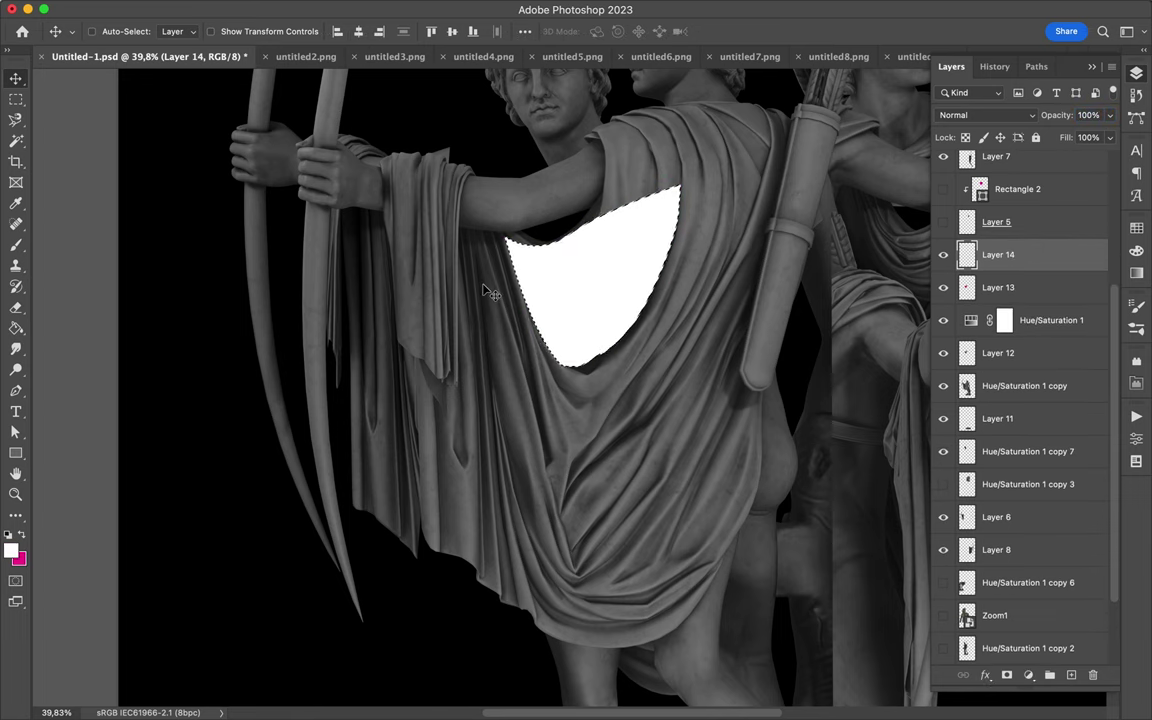
click(368, 8)
click(643, 278)
click(1047, 113)
key(ctrl+j)
key(ctrl+alt+f)
click(1049, 114)
click(985, 115)
click(1010, 285)
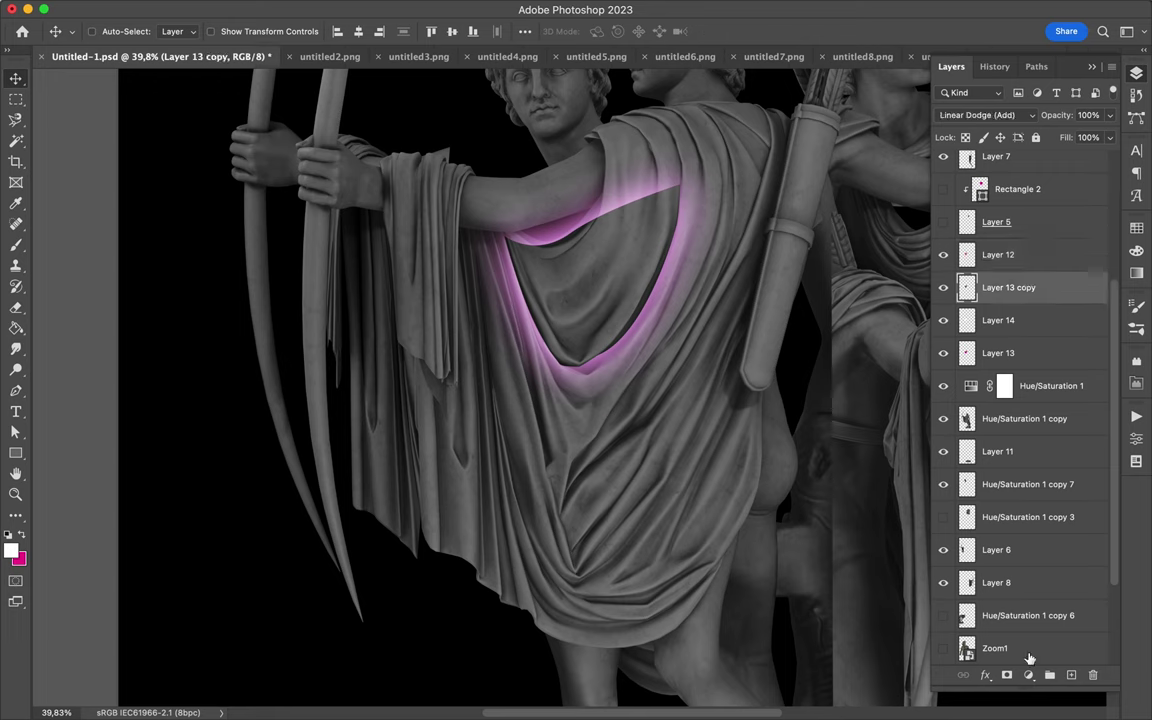
right_click(514, 222)
text(201)
key(Return)
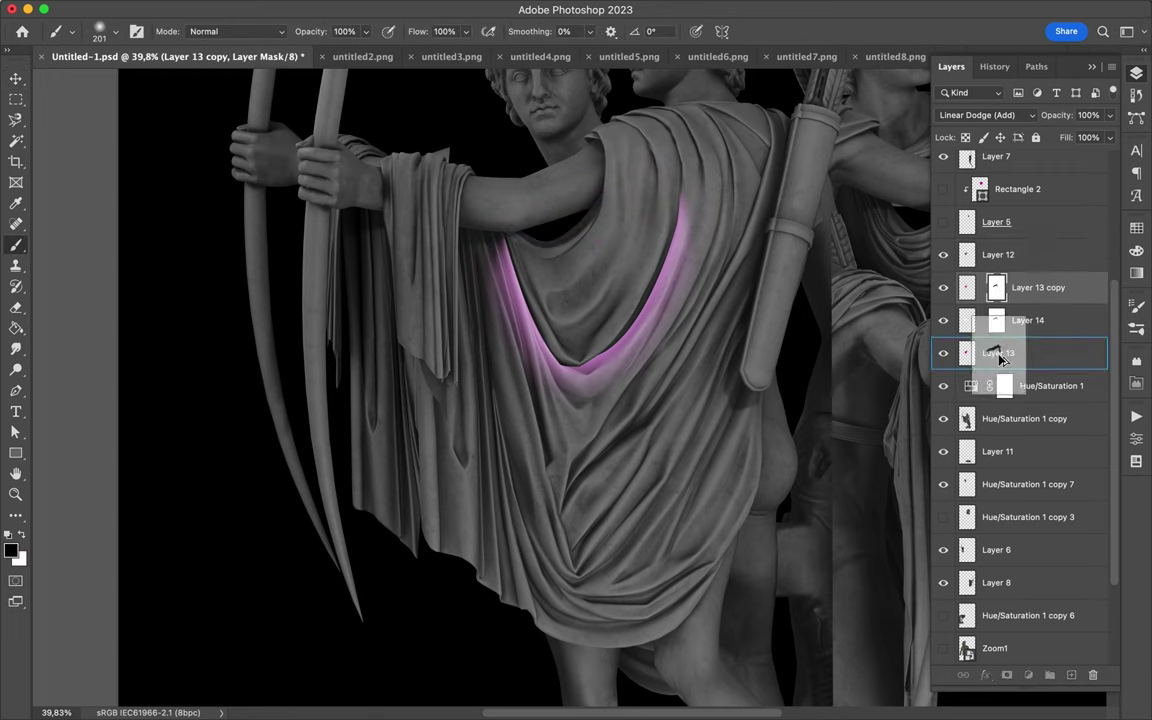
key(ctrl+0)
key(ctrl+j)
key(v)
click(985, 115)
click(960, 100)
scroll(590, 333, up, 2)
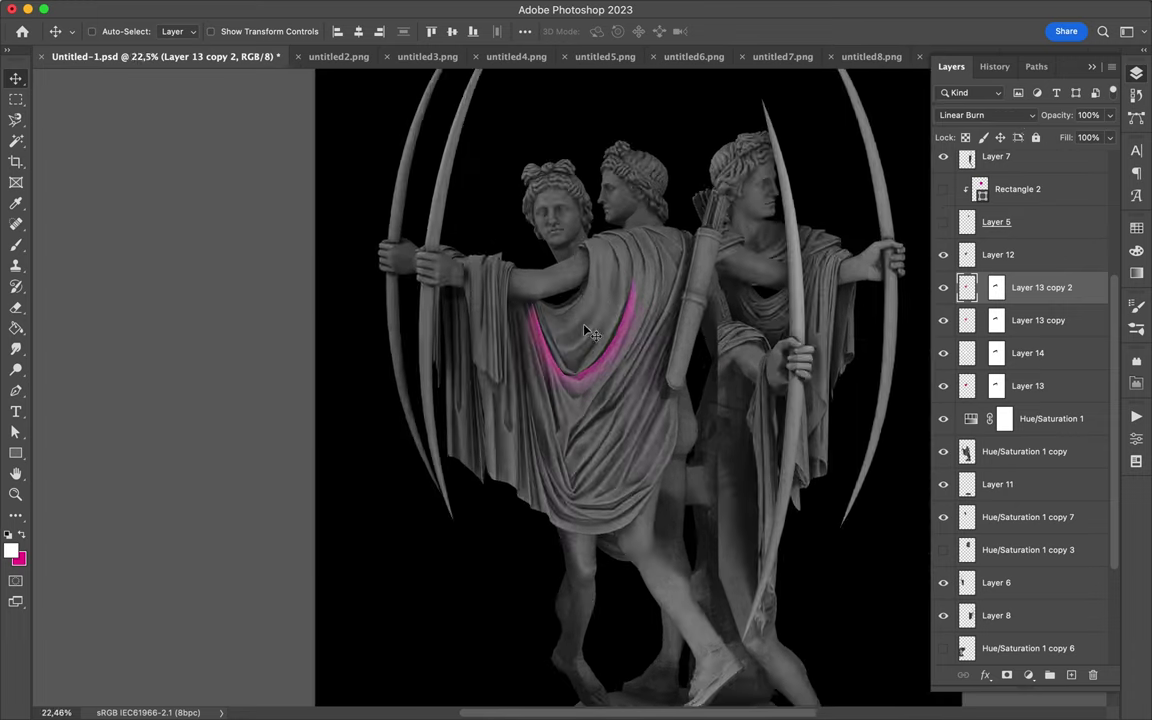
scroll(605, 287, up, 2)
scroll(605, 287, down, 2)
click(996, 288)
key(b)
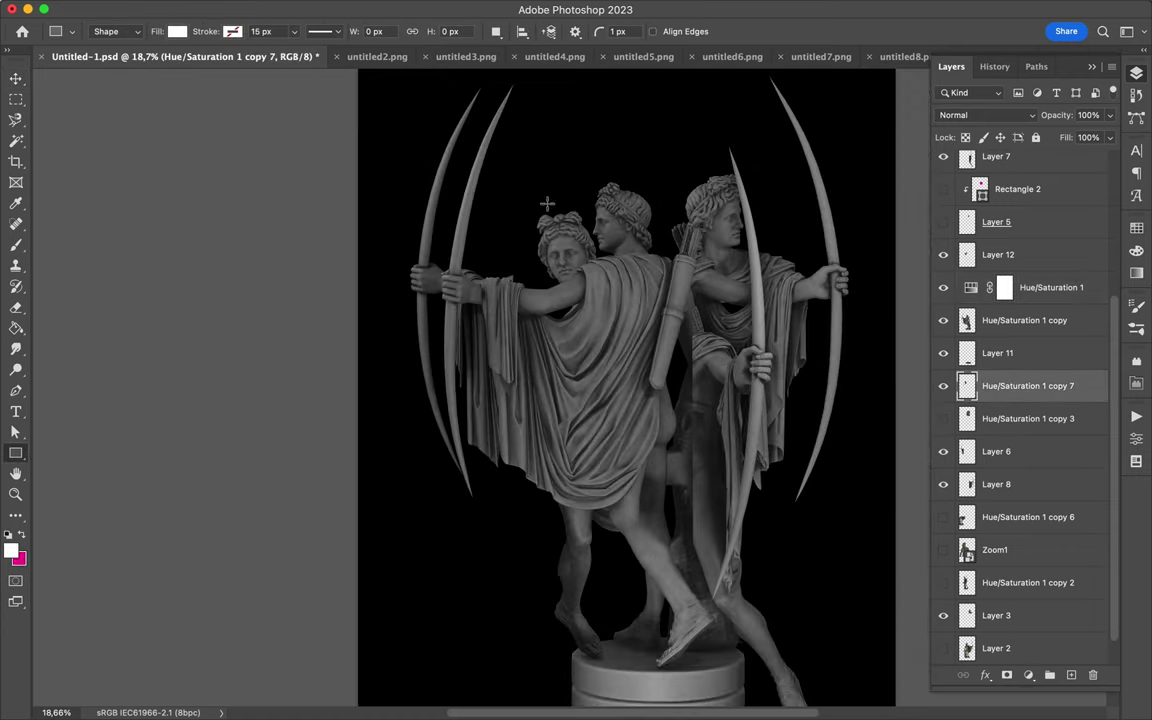
drag(541, 207, 779, 555)
Step: Move Rectangle 3 above Rectangle 2 and give it a Bevel & Emboss style
key(v)
drag(1015, 388, 1010, 176)
scroll(705, 403, up, 3)
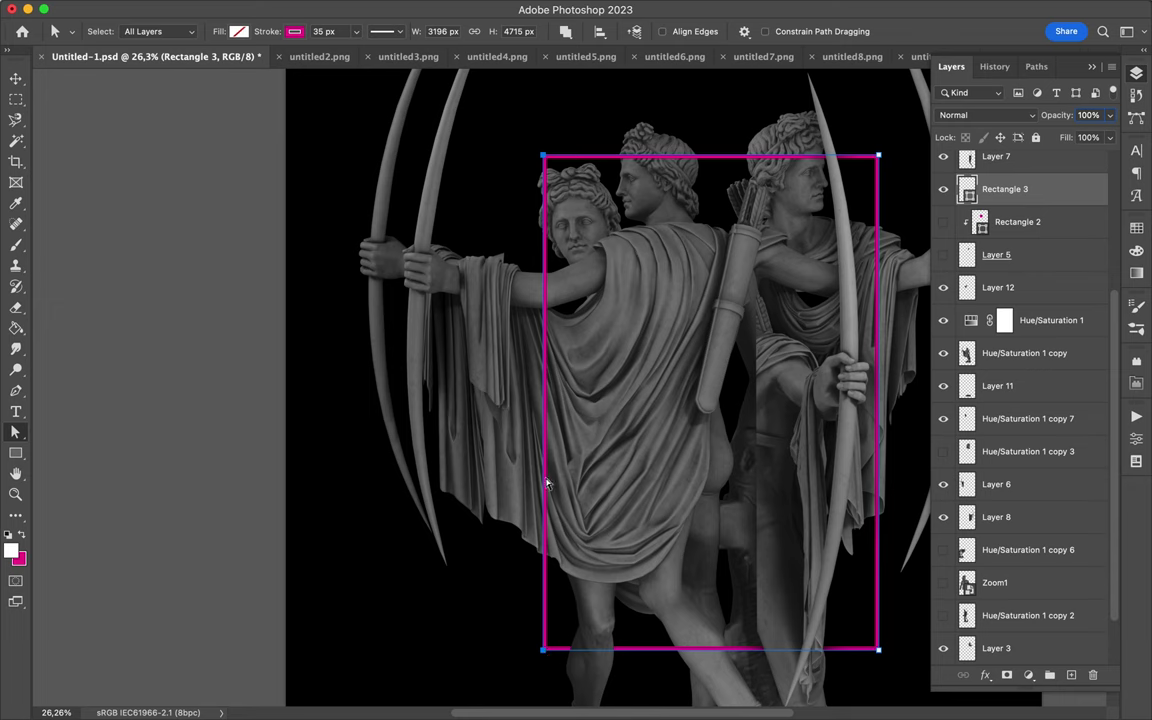
double_click(1040, 189)
click(586, 324)
click(1090, 301)
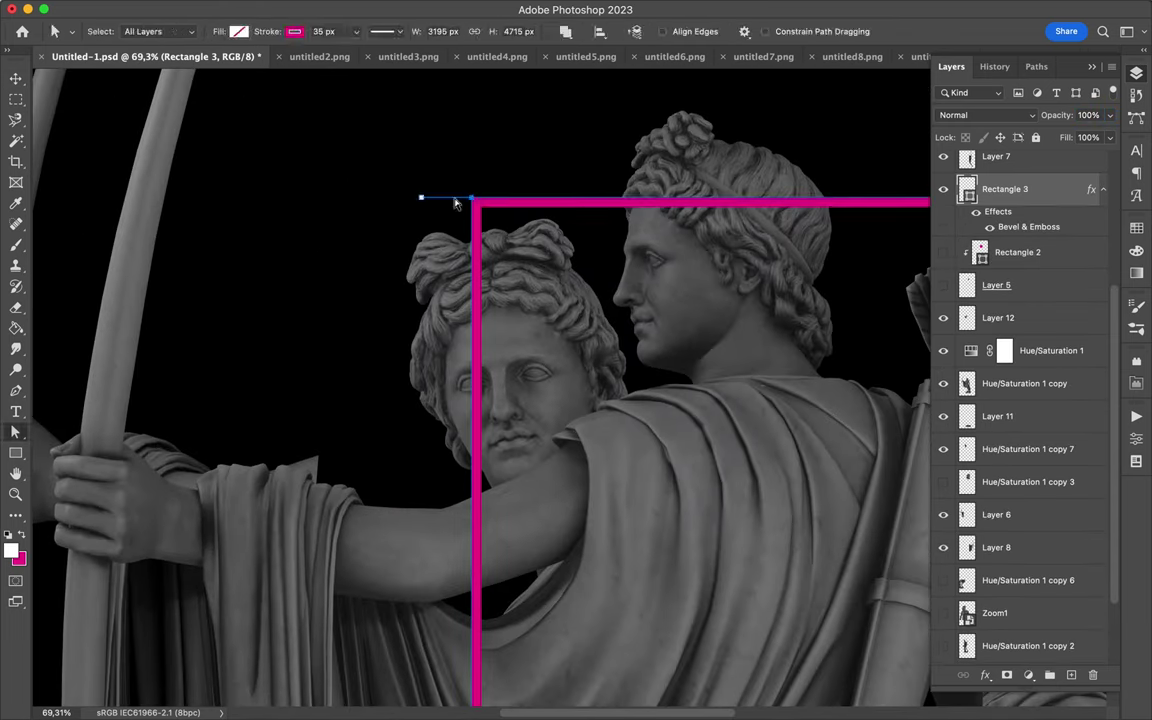
Step: Add a navy Satin effect to Rectangle 3 with lower opacity and 39 px distance
key(p)
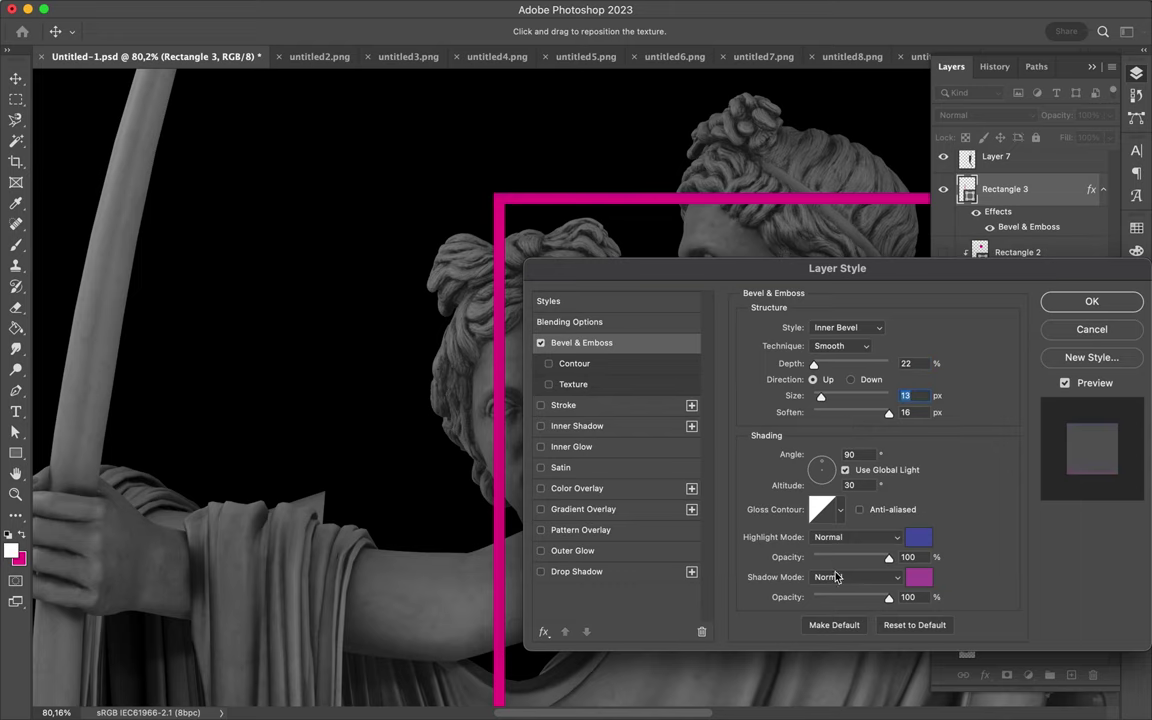
click(541, 467)
drag(840, 351, 806, 362)
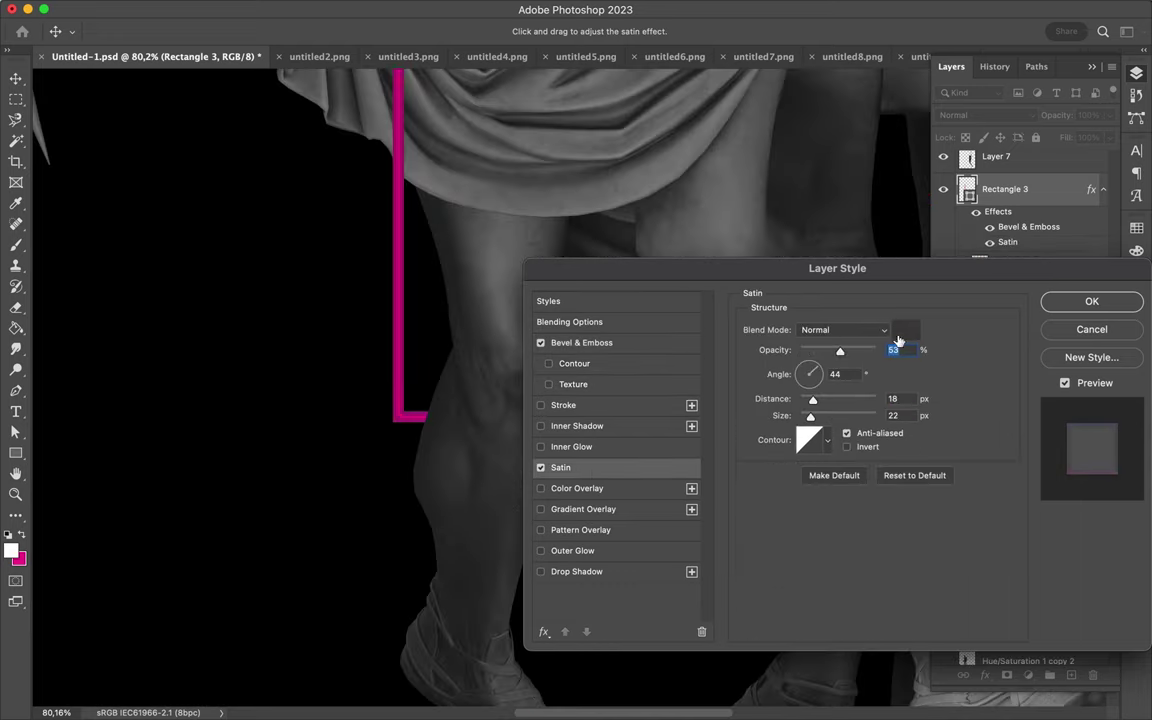
click(905, 330)
click(627, 365)
click(851, 213)
drag(813, 399, 829, 403)
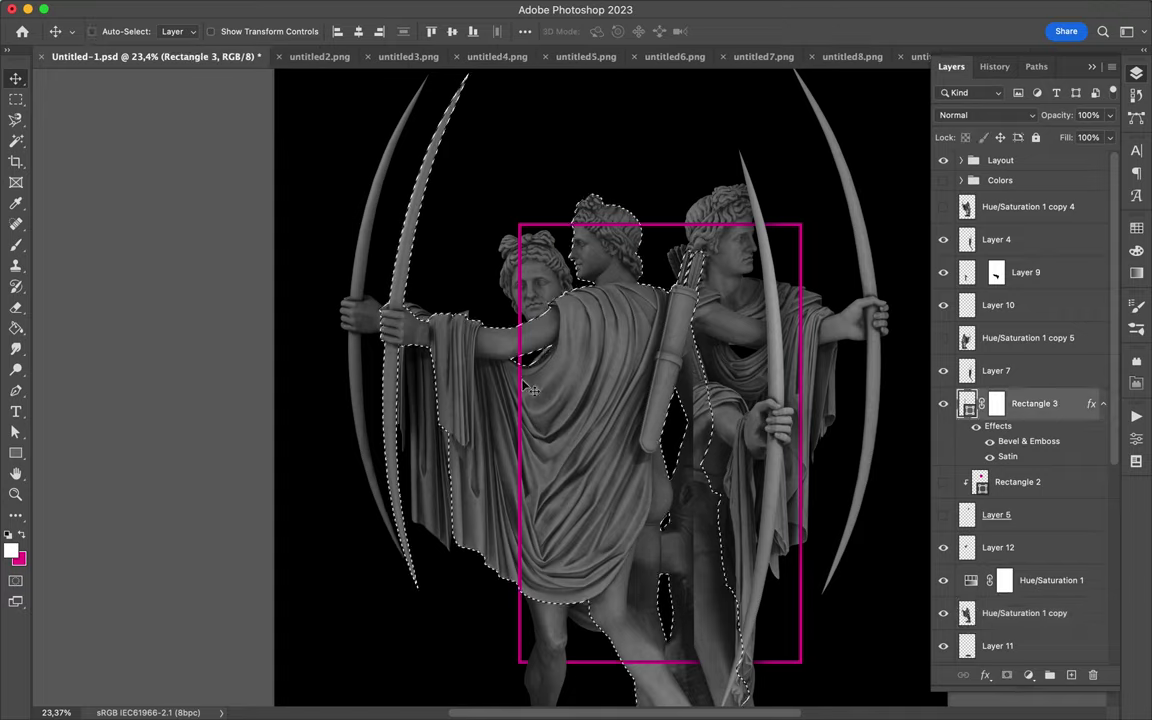
Step: Mask Rectangle 3 with black inside the statue selection so the frame passes behind the cloak
key(b)
scroll(630, 352, up, 1)
scroll(540, 410, up, 5)
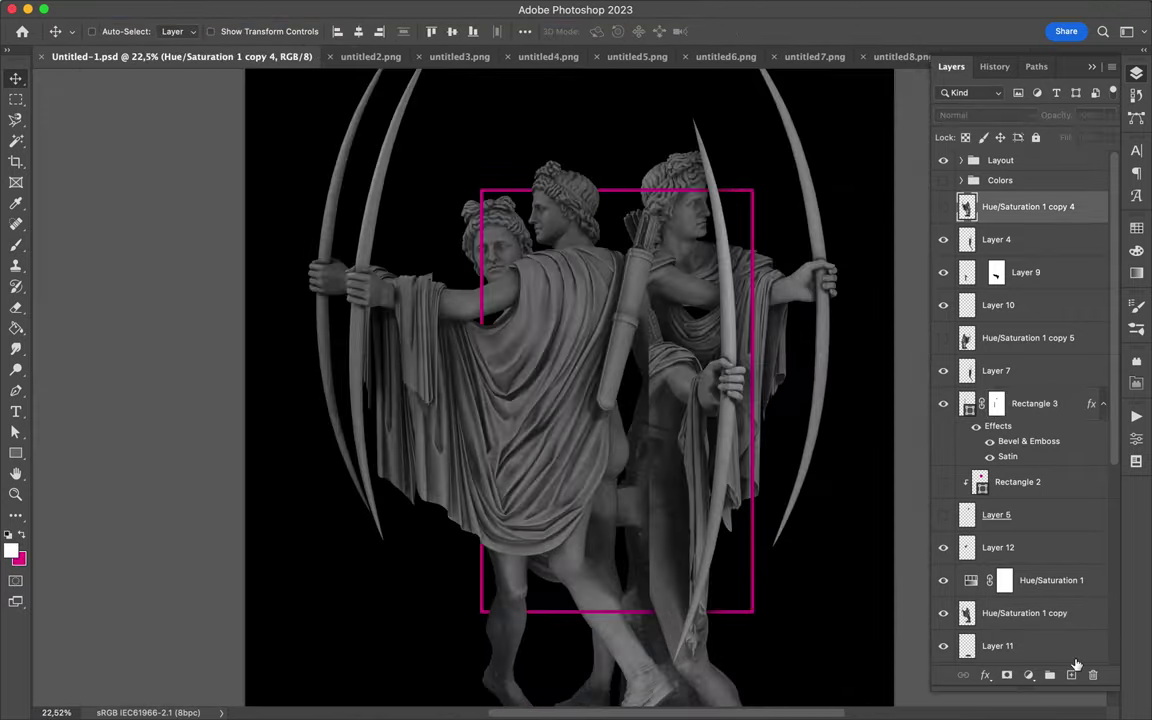
Step: Add a Levels adjustment that brightens the statue and boosts its contrast
click(1028, 675)
click(1042, 420)
drag(1097, 566, 977, 566)
click(1136, 73)
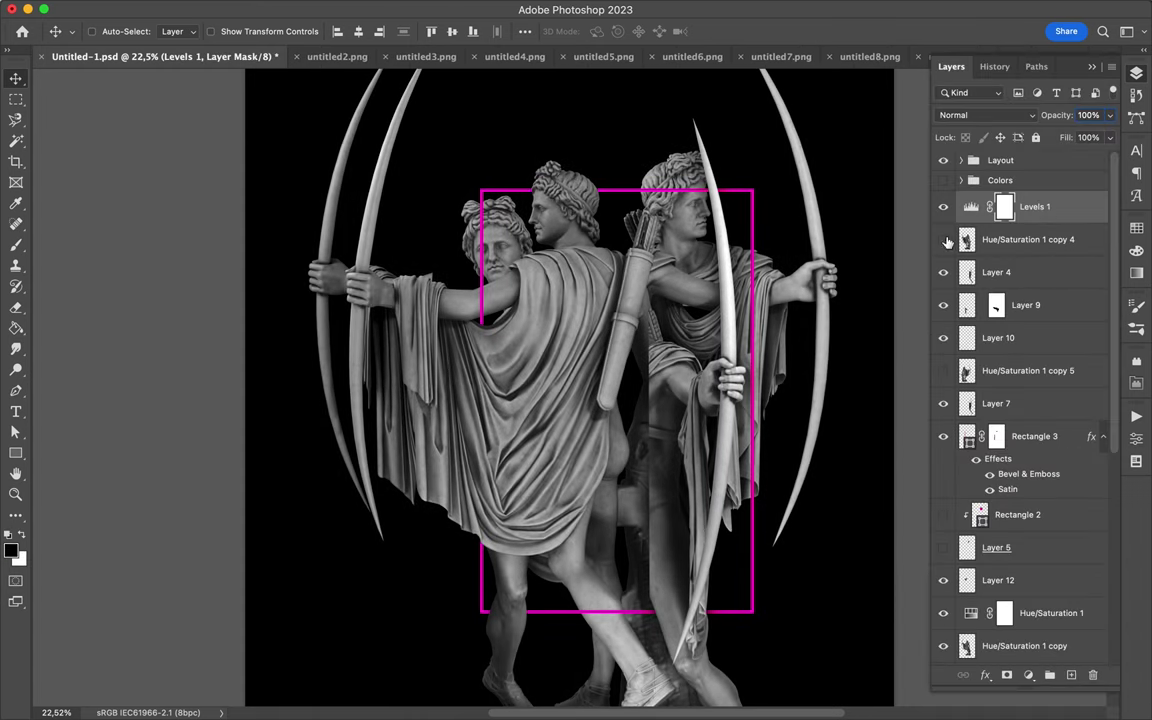
Step: Reorder the Levels copies and merge Layer 9 and Layer 5 with their Levels adjustments
drag(1000, 206, 1034, 274)
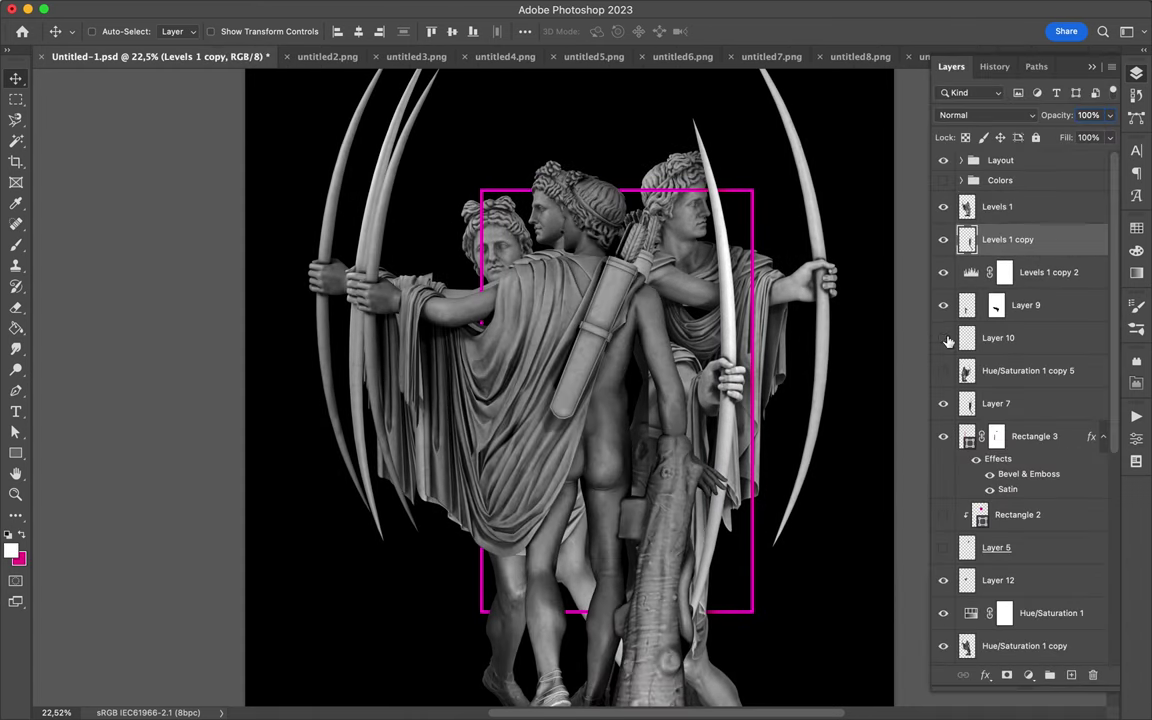
key(ctrl+0)
click(1029, 340)
click(1040, 305)
key(ctrl+e)
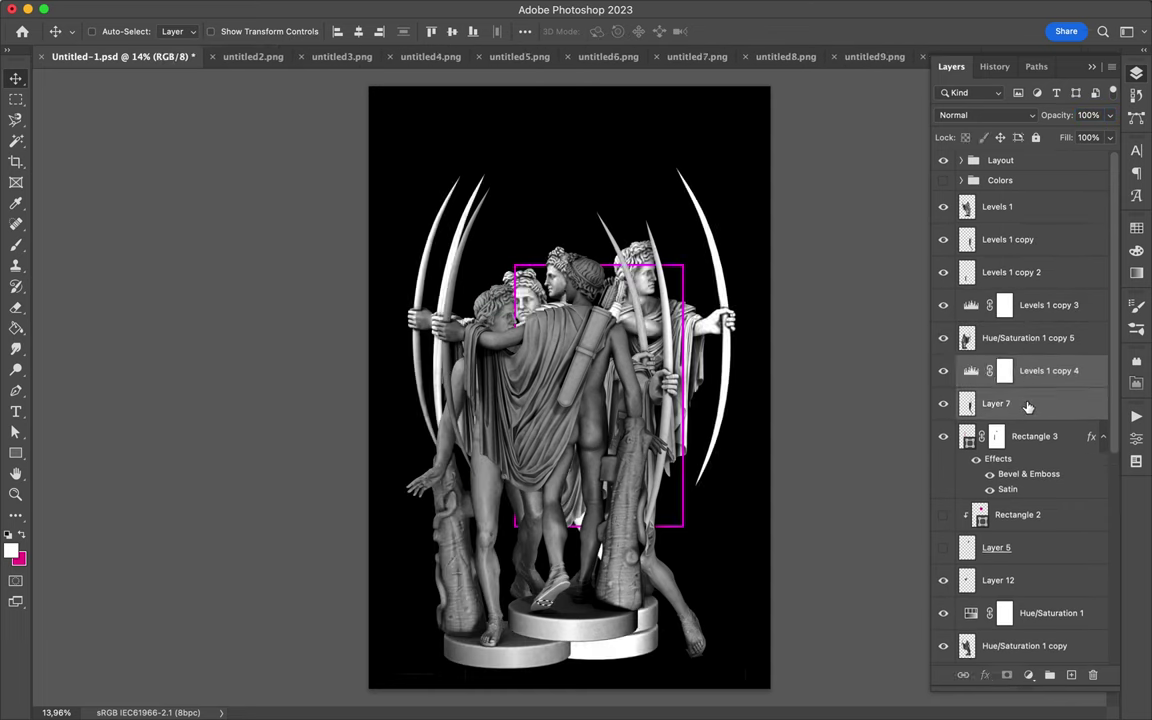
key(ctrl+e)
click(1005, 516)
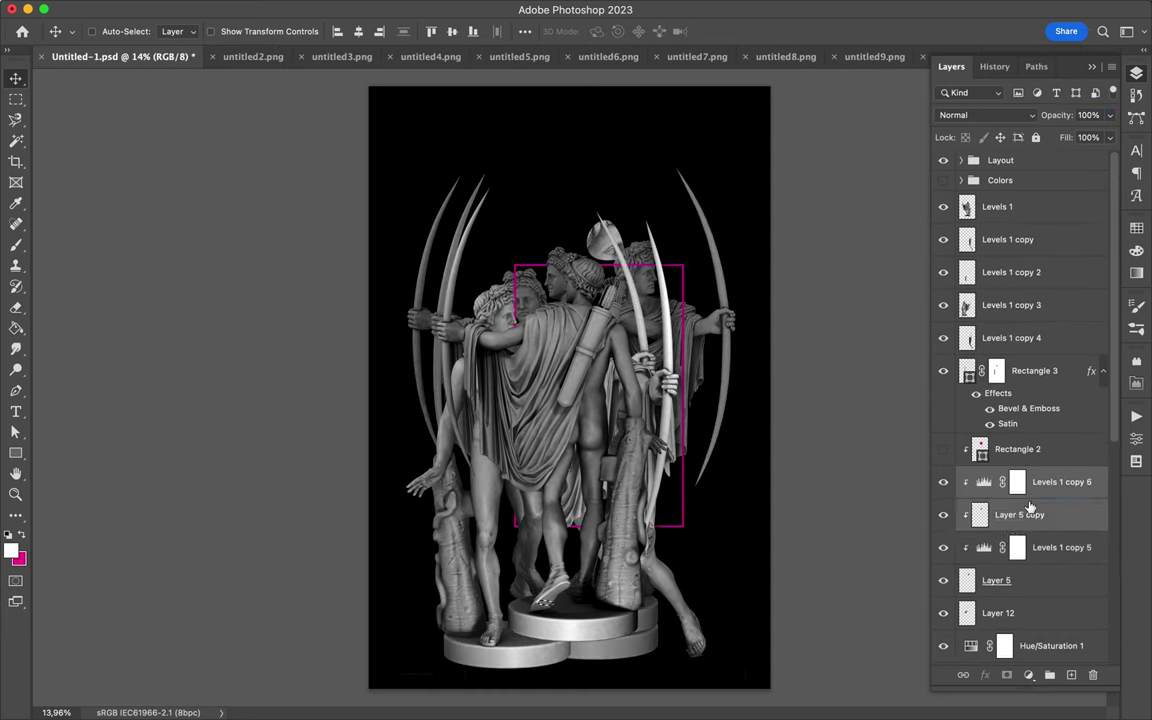
click(1000, 581)
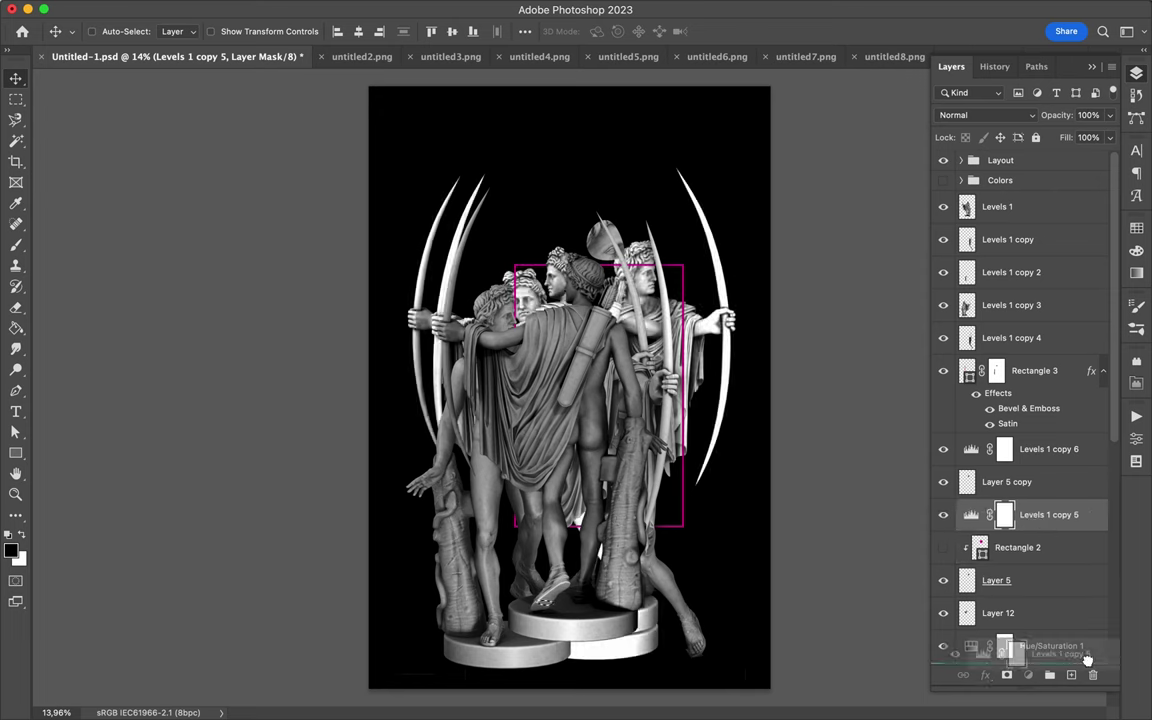
key(ctrl+e)
Step: Place Levels copies above further statue layers and merge them, undoing the last merge
key(ctrl+e)
mouse_move(1034, 442)
mouse_down()
mouse_move(1040, 540)
mouse_move(1031, 476)
mouse_move(1031, 532)
mouse_up()
key(ctrl+e)
key(ctrl+e)
key(ctrl+e)
key(ctrl+e)
drag(1031, 484, 1024, 545)
key(ctrl+e)
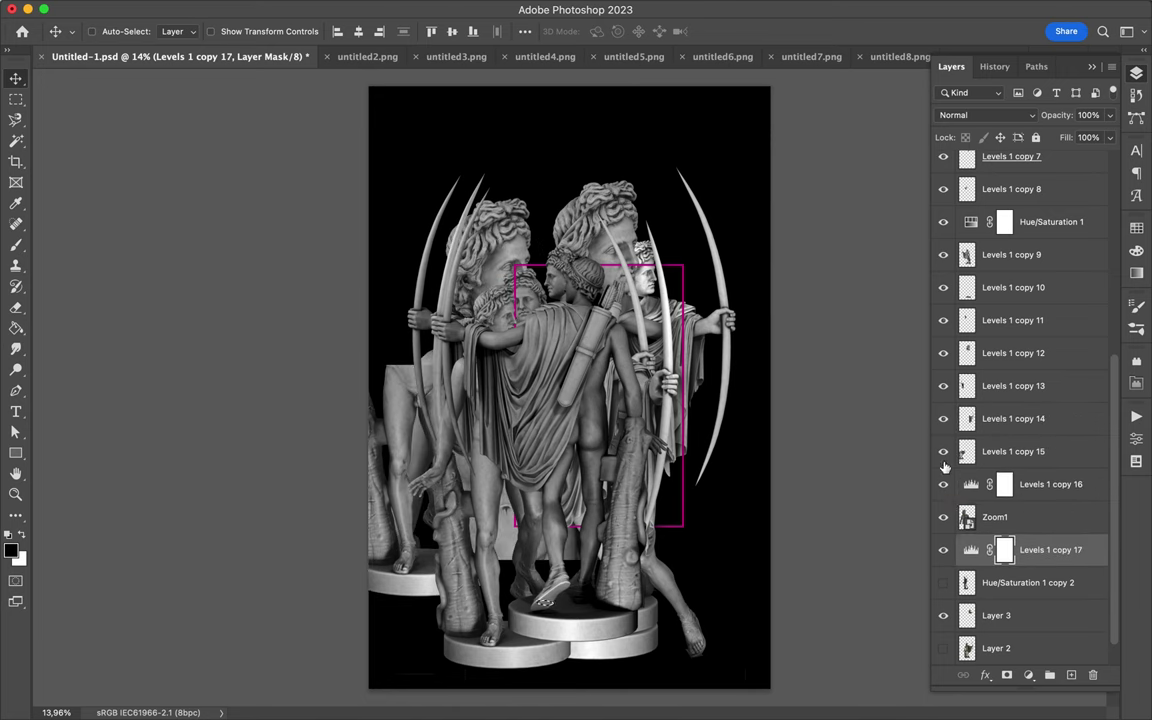
key(ctrl+e)
key(ctrl+z)
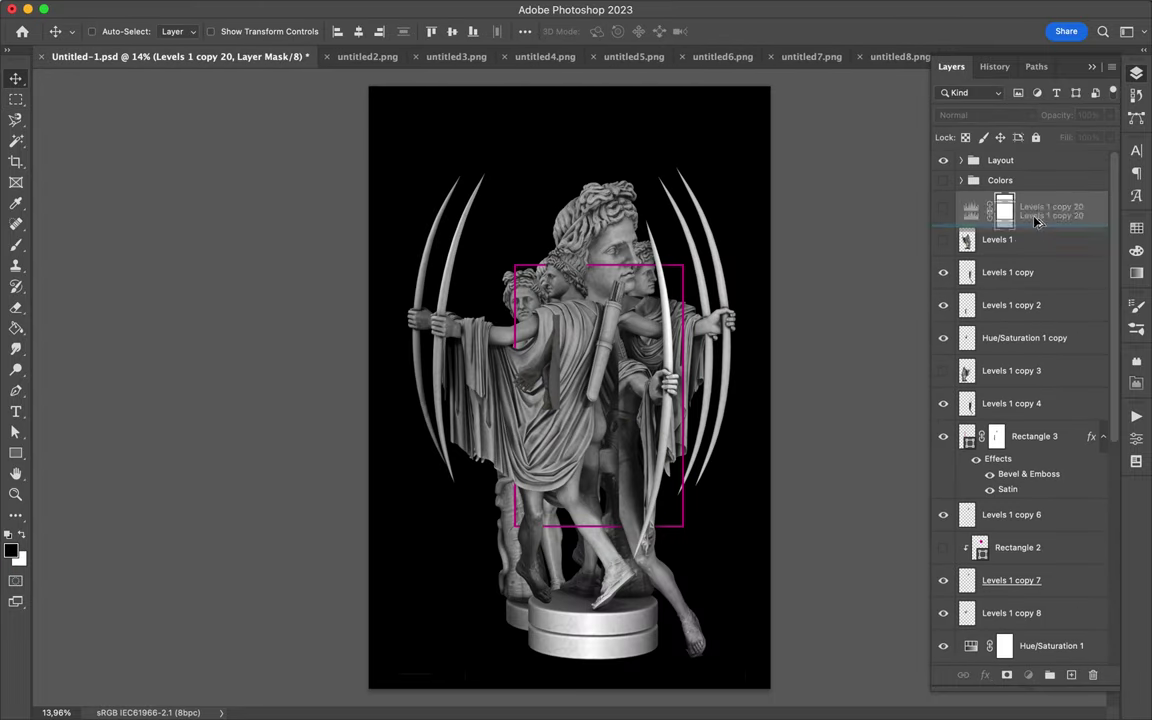
Step: Reposition the statue copies, shifting one down-left and moving the outstretched-hand archer copy
key(Return)
drag(566, 364, 510, 477)
drag(1034, 338, 1013, 640)
key(e)
scroll(487, 470, up, 2)
drag(487, 470, 309, 540)
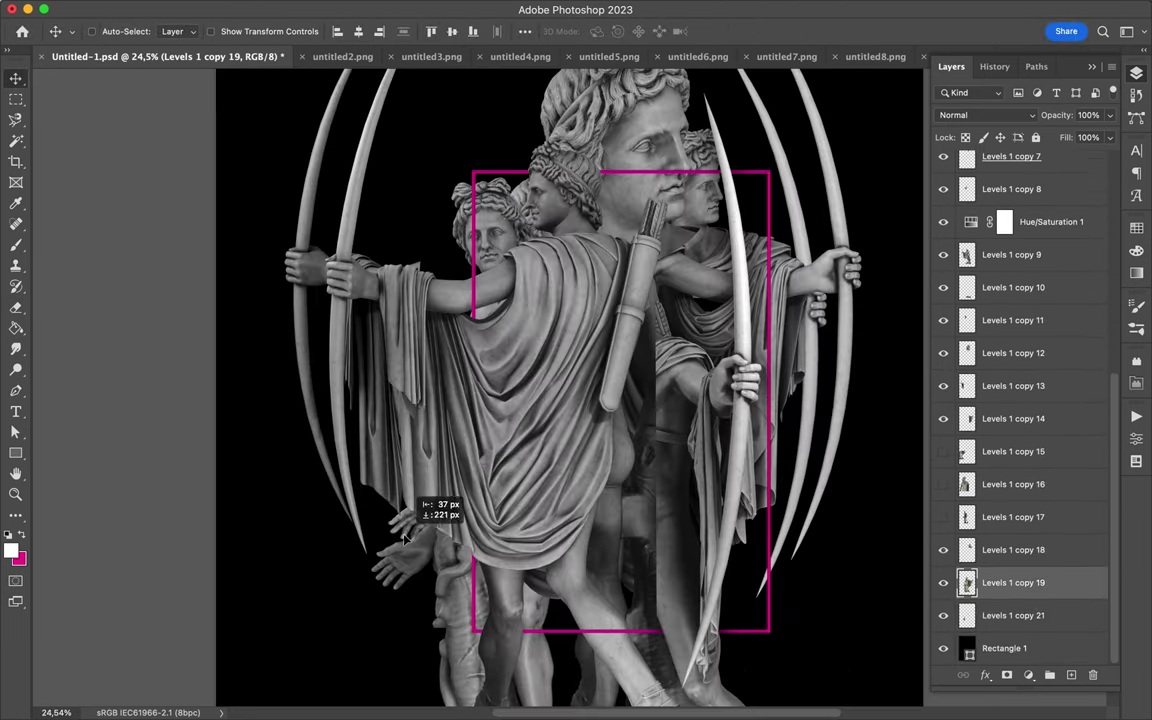
Step: Copy the forearm area to its own layer and drag the arm piece up onto the cloak
key(m)
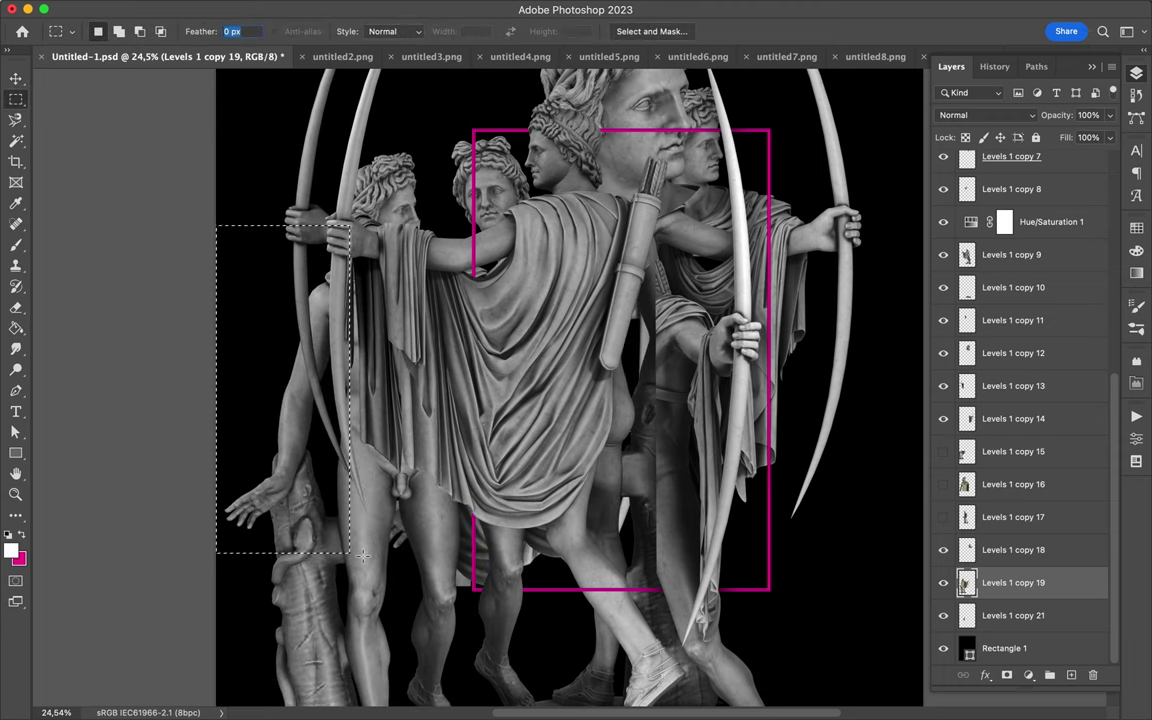
key(ctrl+j)
key(Return)
scroll(300, 530, up, 3)
key(l)
scroll(287, 517, up, 2)
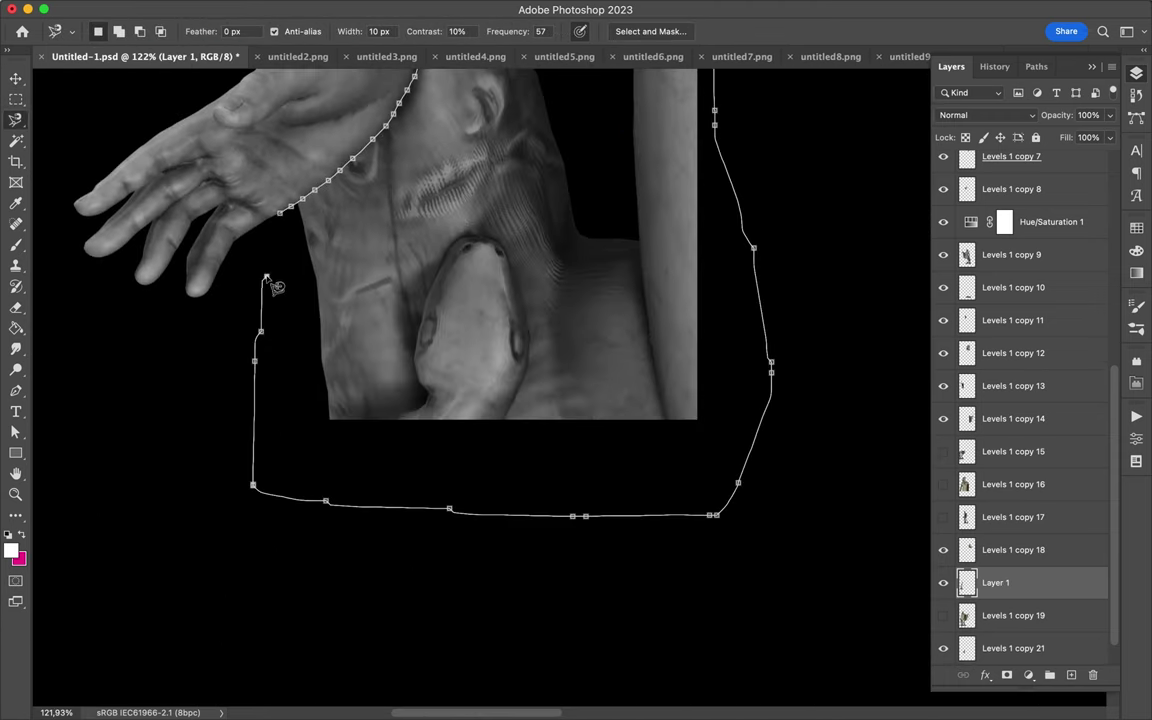
click(305, 155)
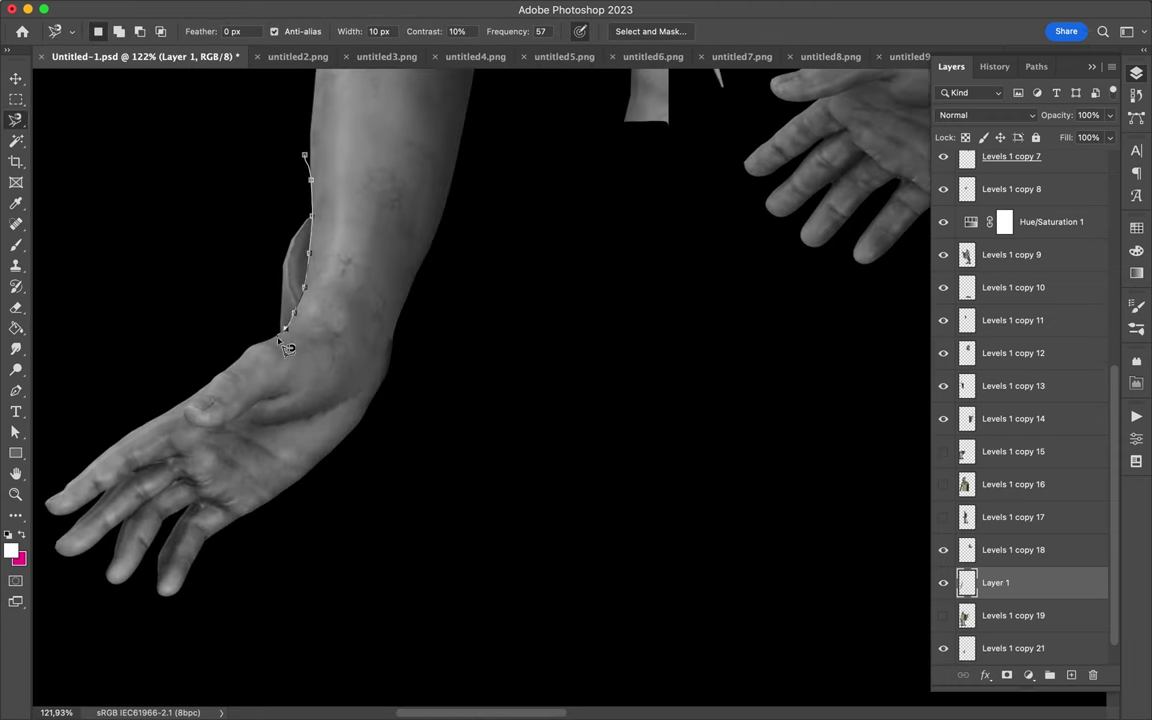
scroll(138, 401, down, 3)
drag(138, 401, 645, 190)
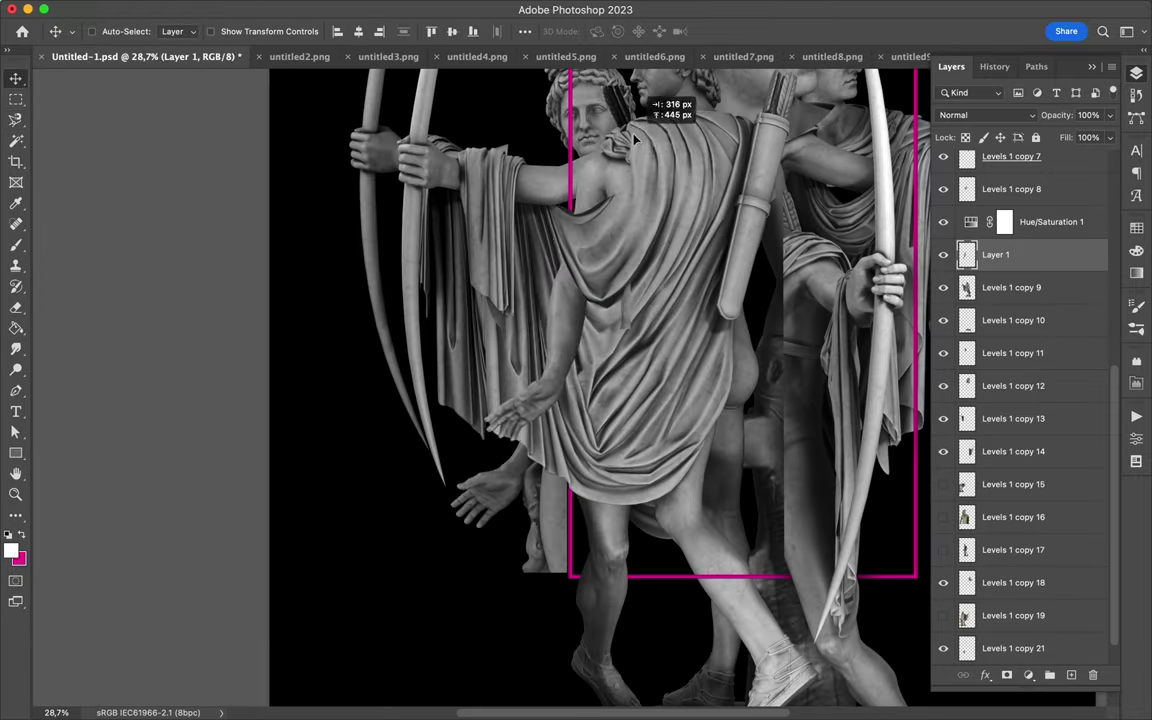
drag(645, 190, 625, 138)
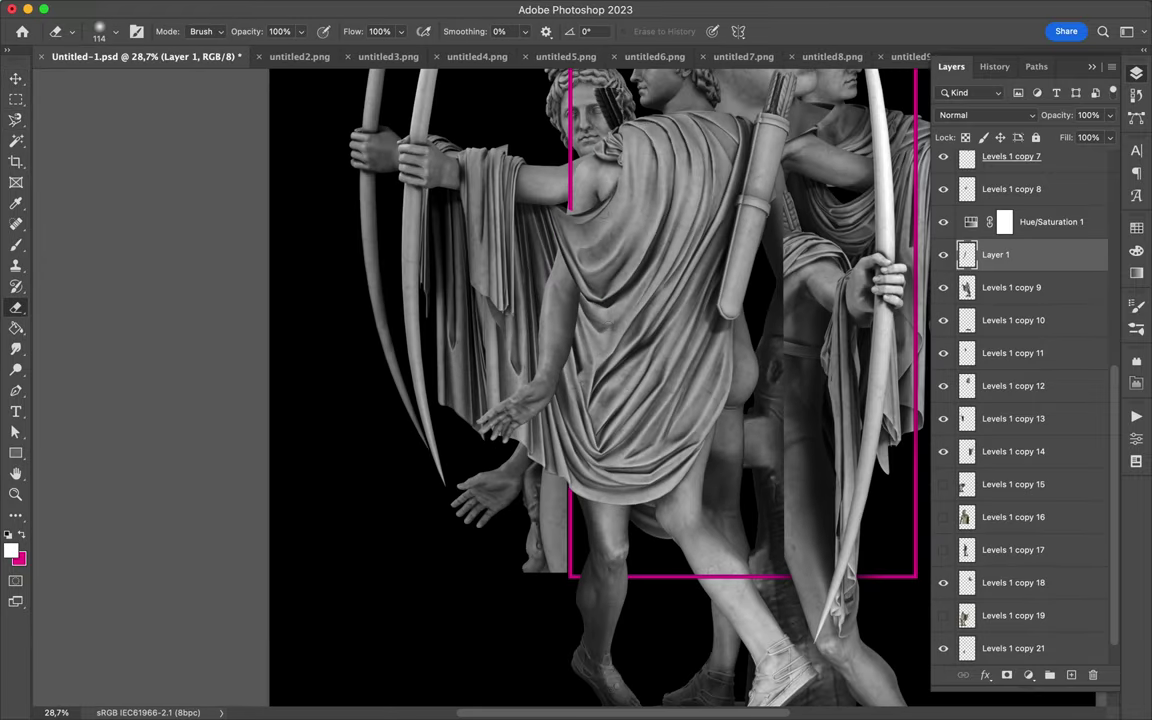
scroll(584, 388, up, 5)
scroll(584, 388, up, 10)
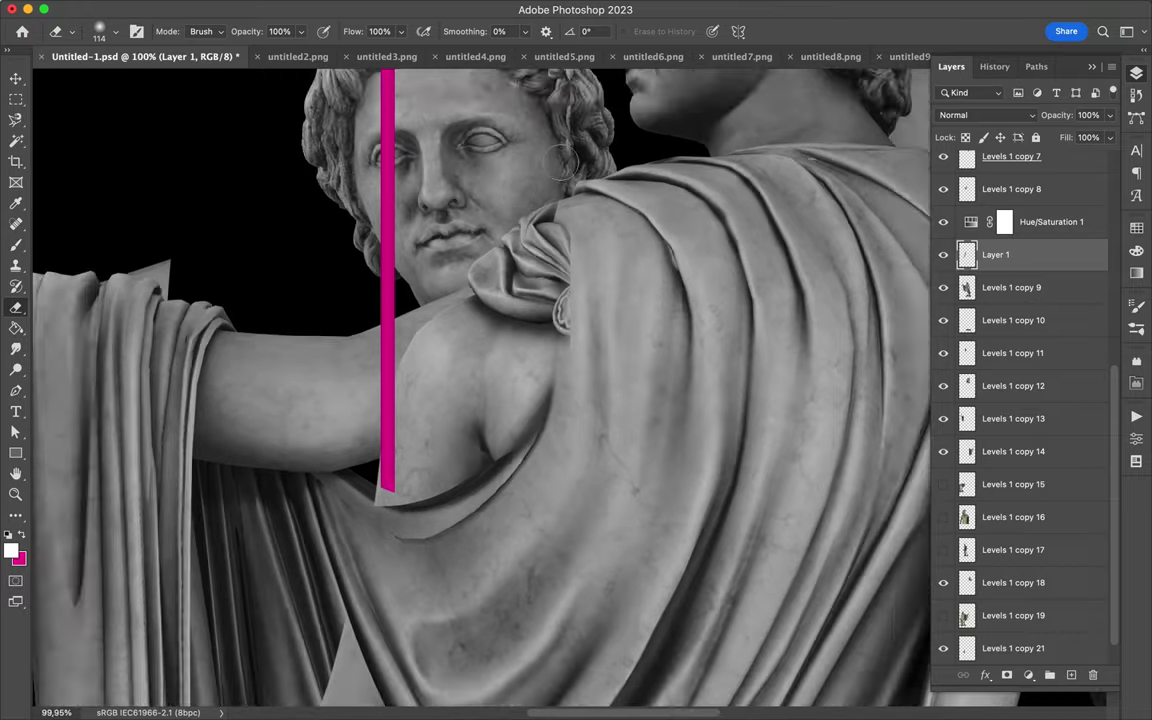
scroll(532, 314, down, 3)
Step: Move the arm piece onto the shoulder, merge it down, and lower Hue/Saturation 1 in the stack
key(v)
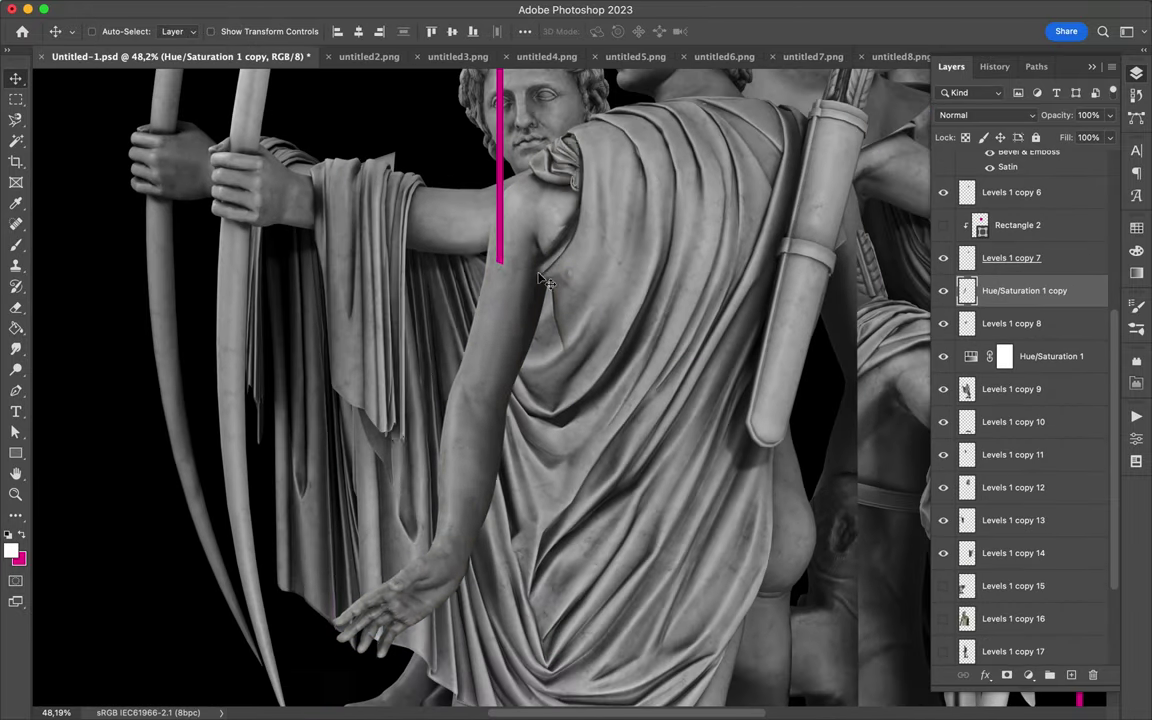
mouse_move(556, 473)
mouse_down()
mouse_move(428, 432)
mouse_move(560, 210)
mouse_up()
key(ctrl+z)
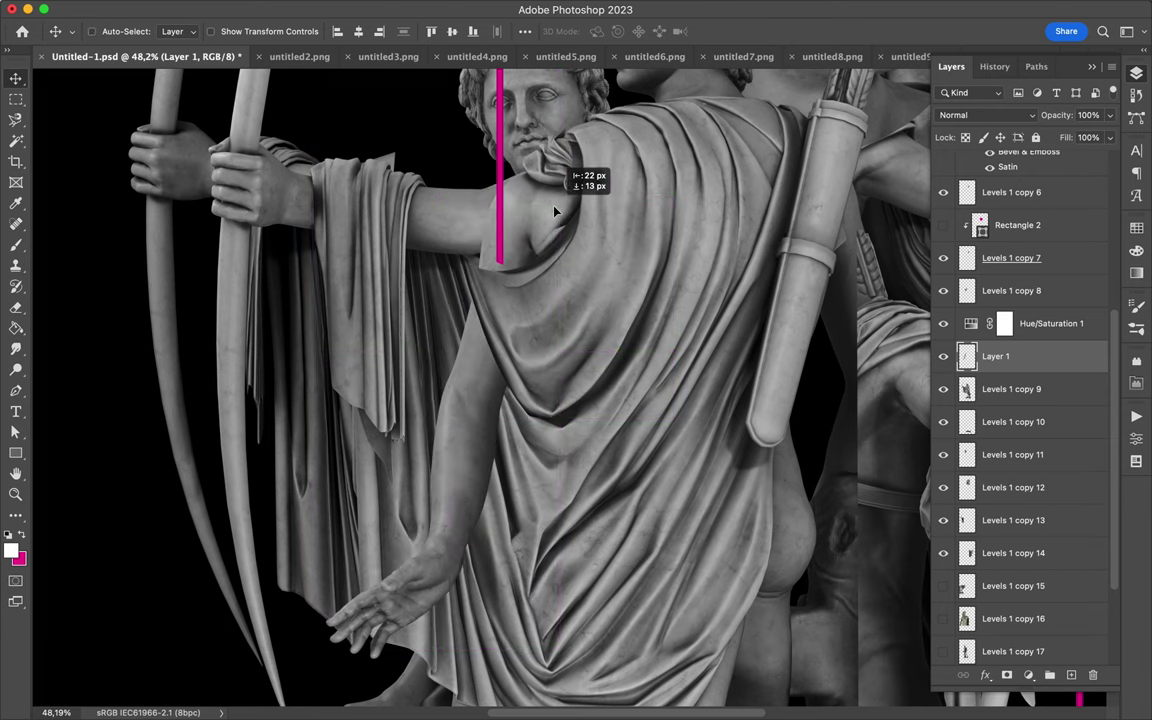
key(ctrl+z)
key(ctrl+z)
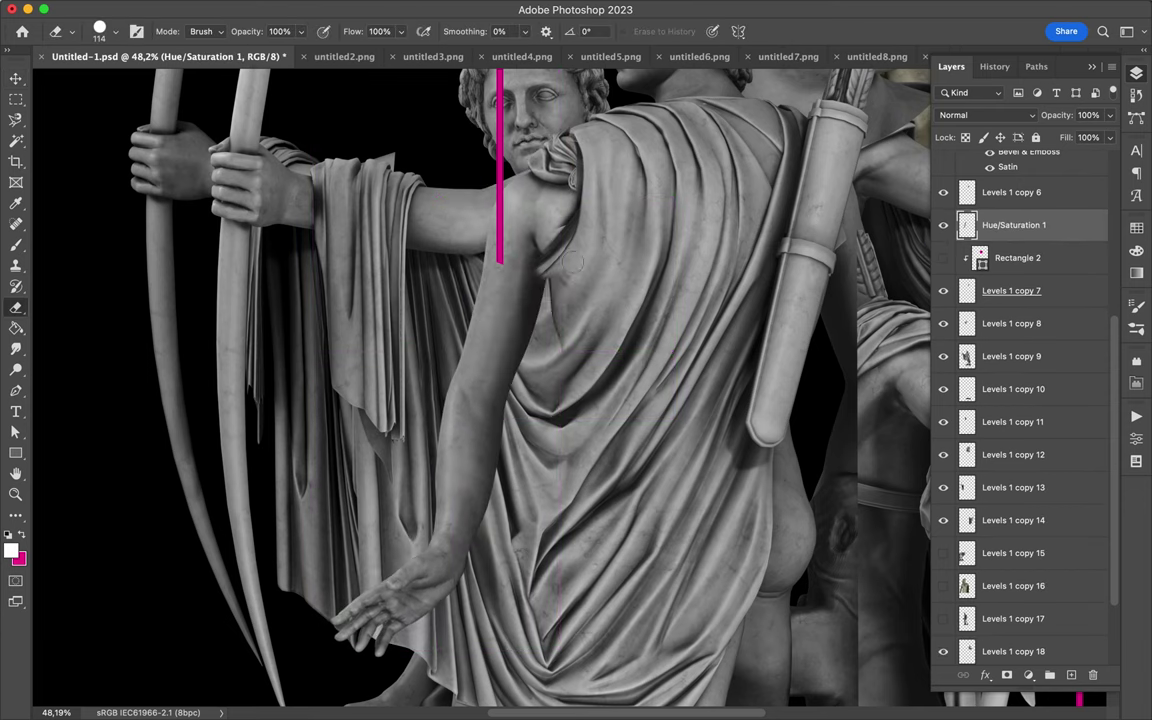
key(v)
scroll(551, 263, down, 3)
drag(455, 530, 619, 435)
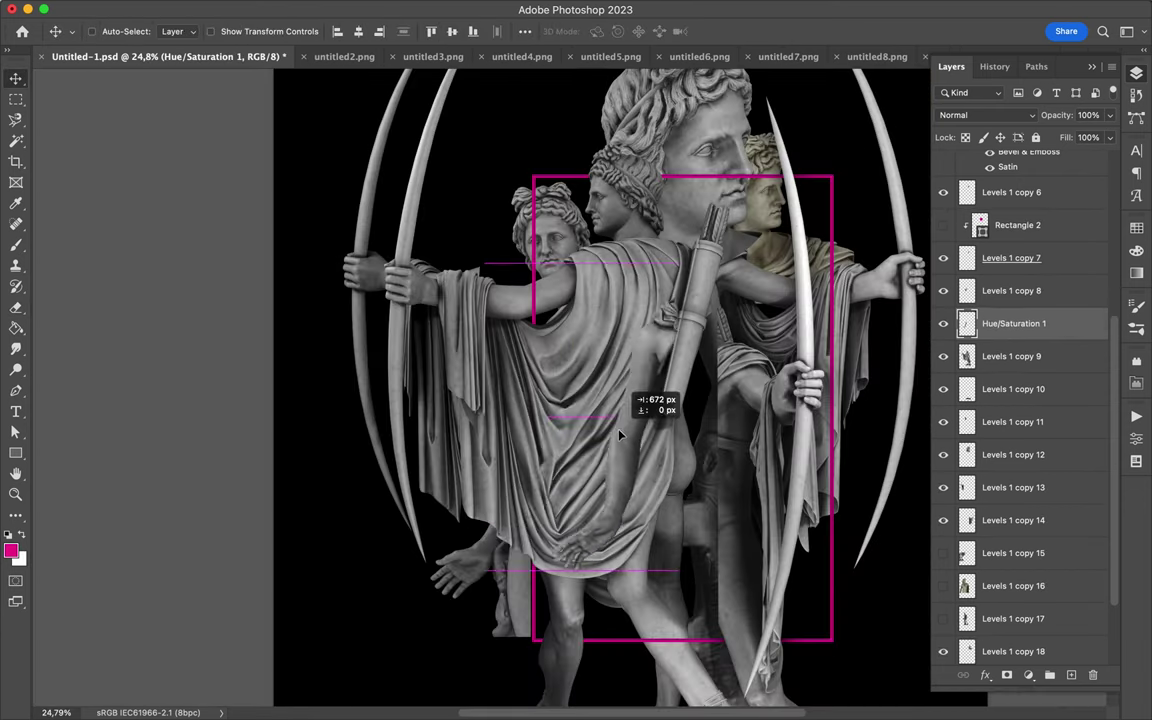
scroll(518, 481, down, 3)
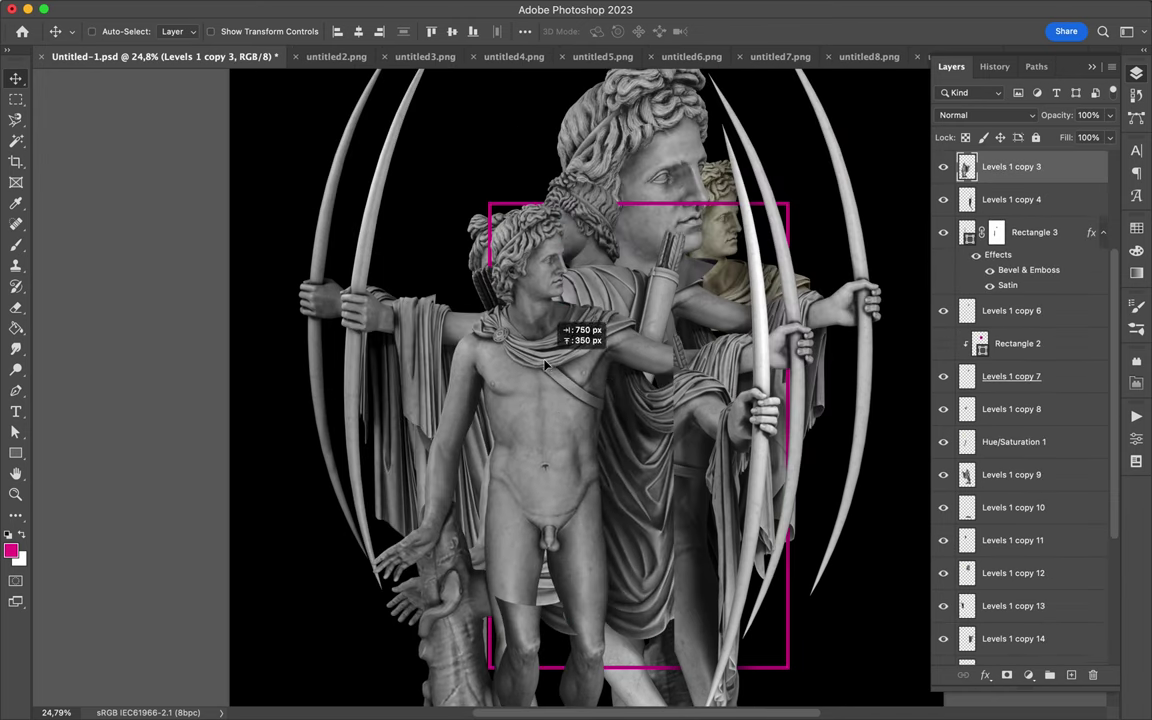
Step: Add a Hue/Saturation adjustment layer from the adjustment layers list
click(1028, 675)
click(975, 503)
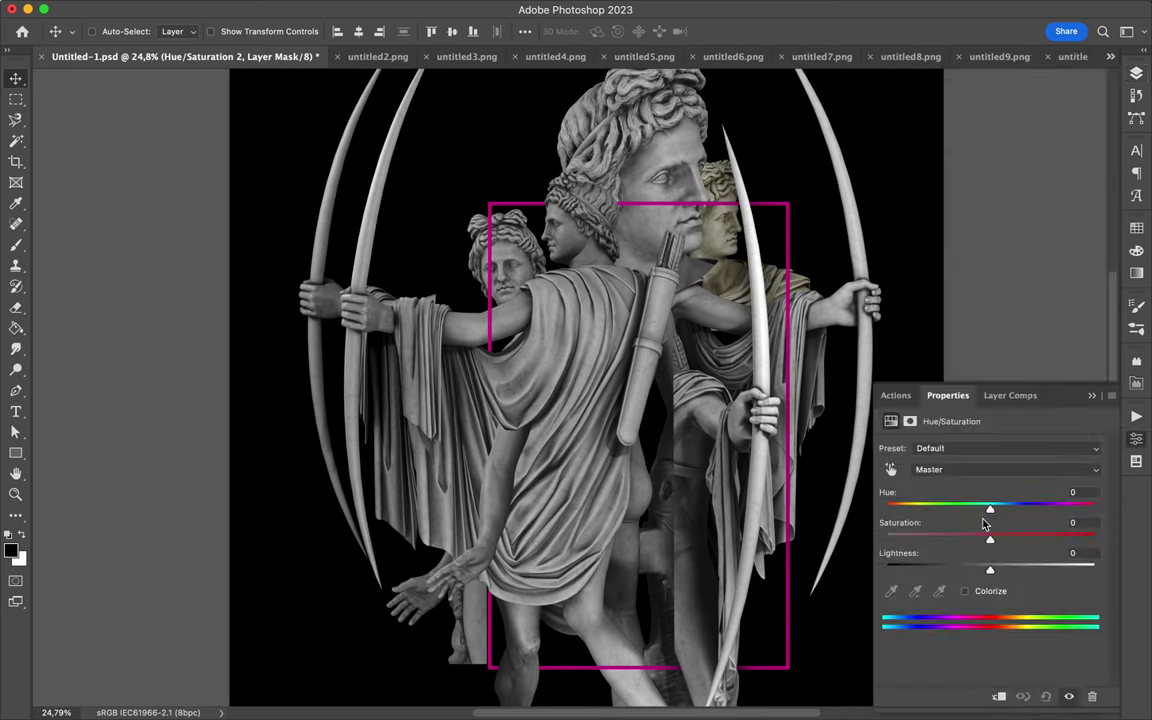
scroll(727, 470, down, 5)
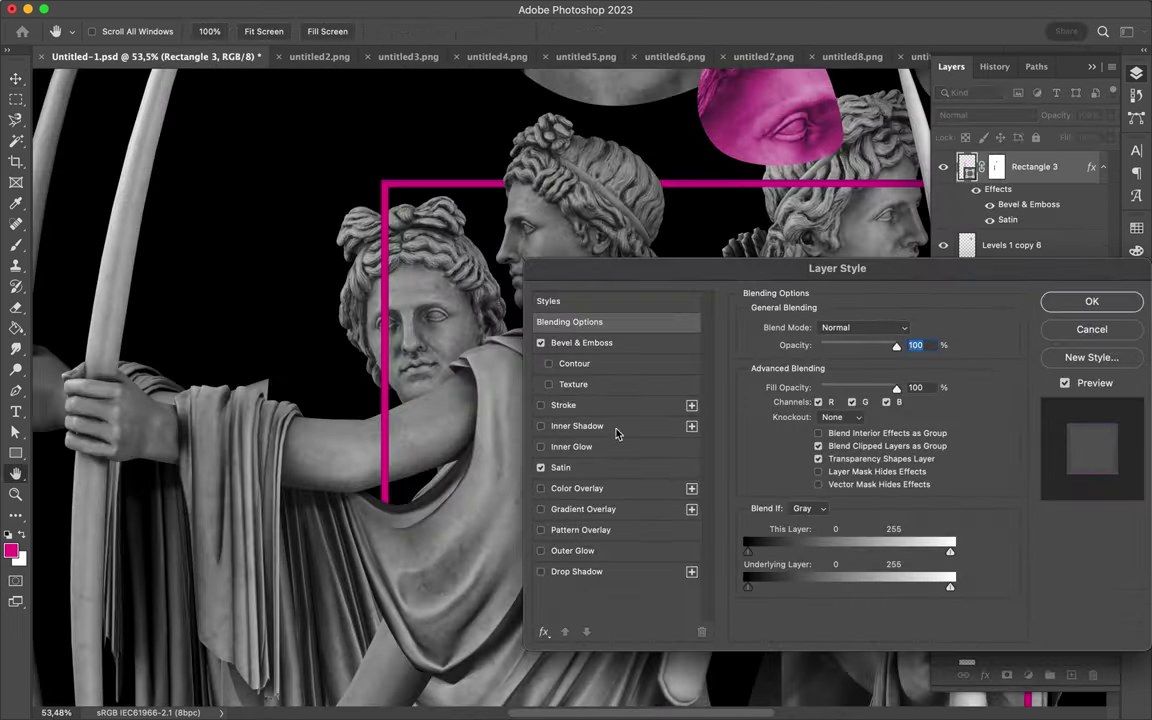
scroll(430, 400, down, 5)
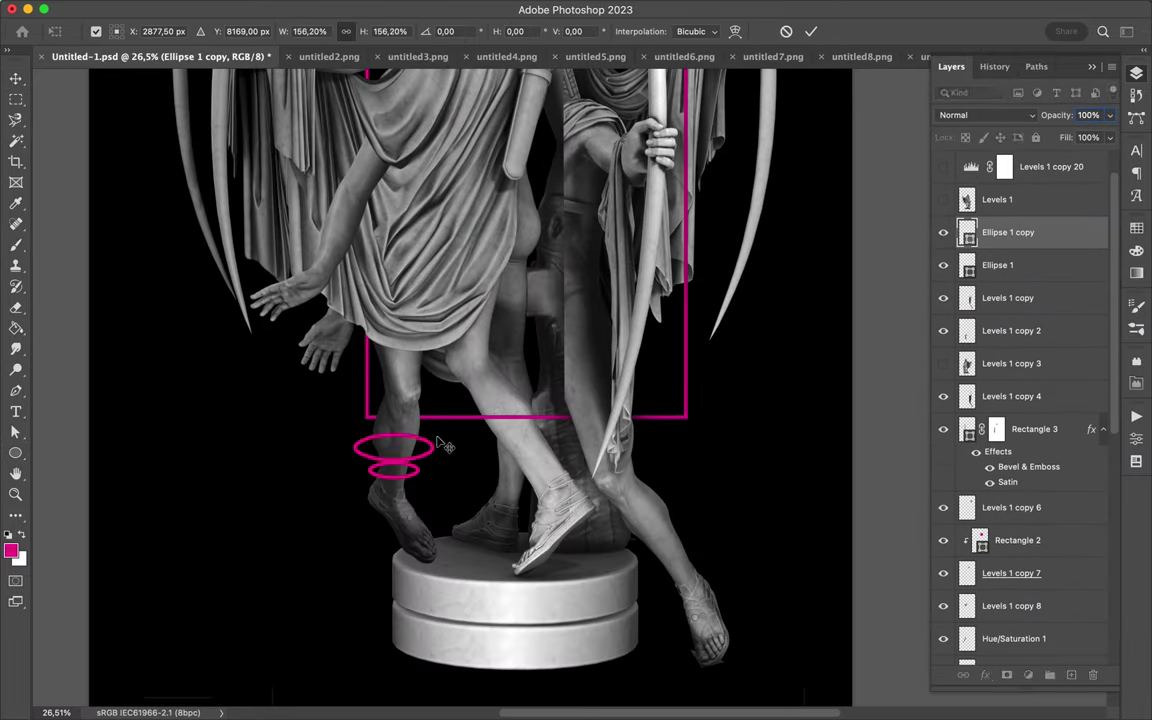
Step: Mask the Ellipse 1 copy ring with the leg's shape and paint the mask
right_click(917, 497)
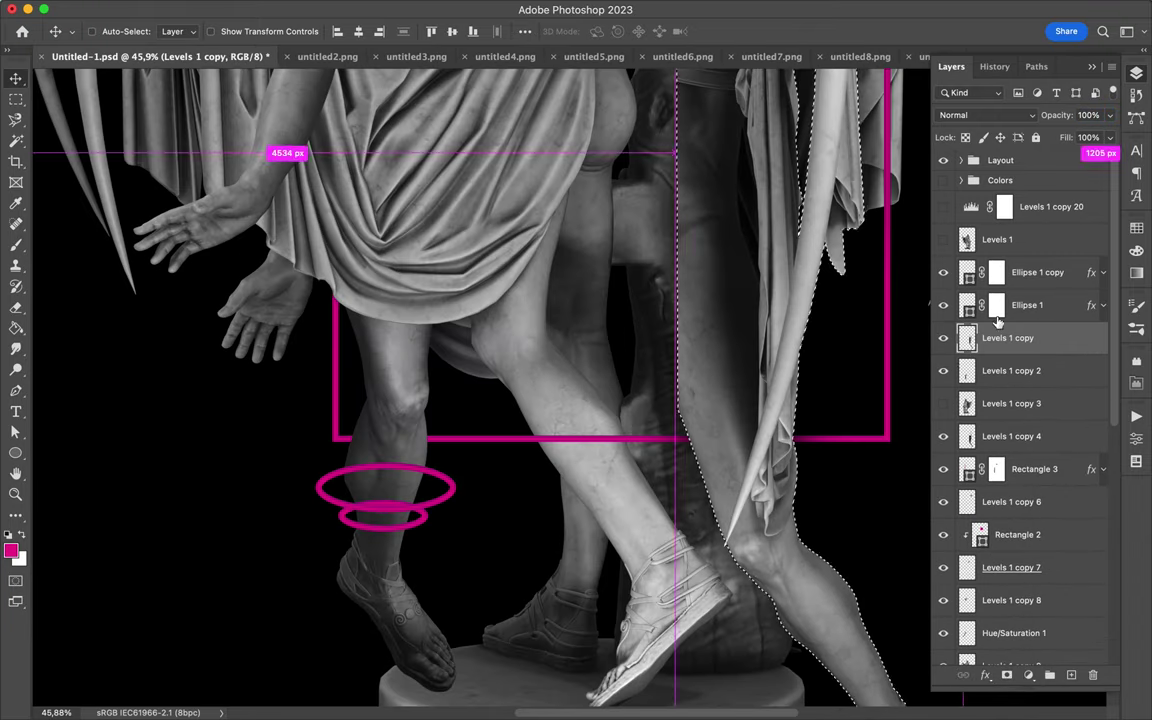
super+click(967, 338)
key(b)
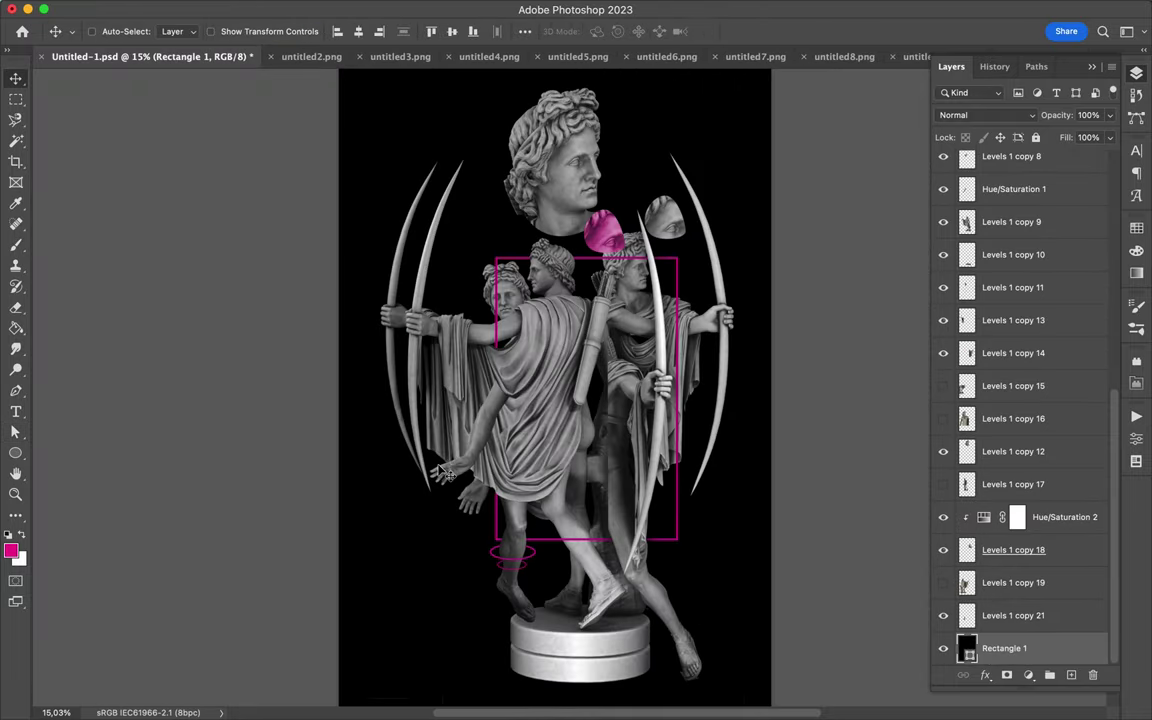
drag(617, 410, 673, 243)
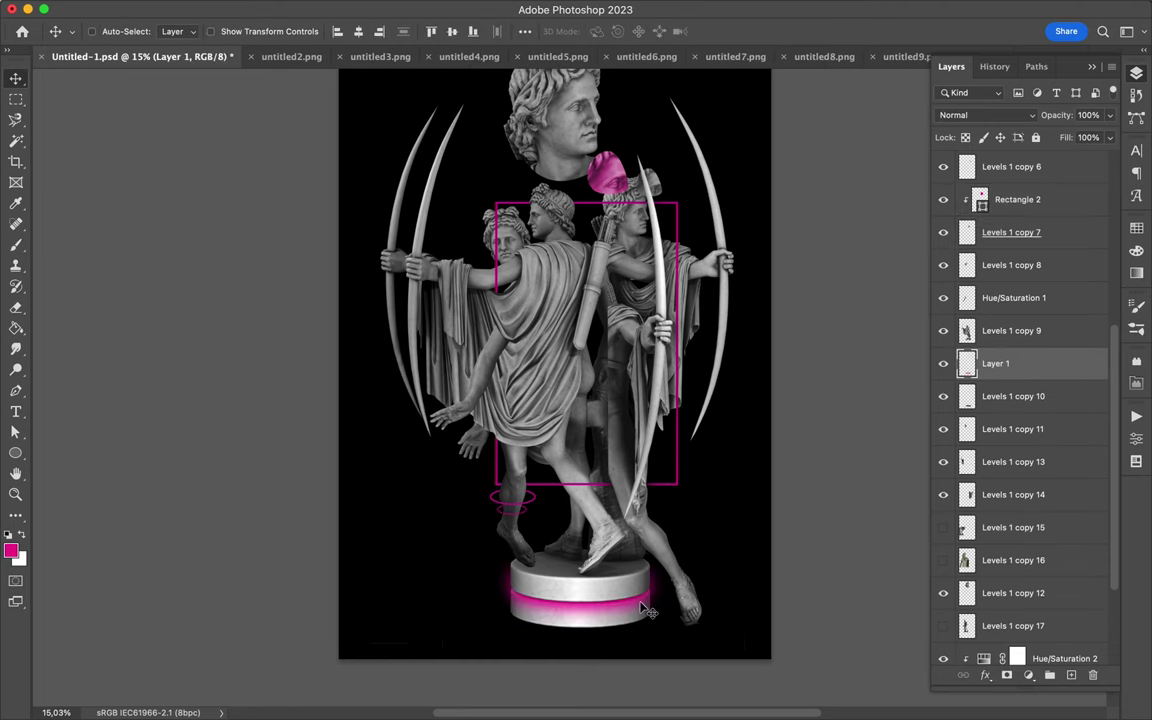
Step: Create a new empty layer above Hue/Saturation 1 for the base glow
ctrl+click(648, 611)
scroll(548, 222, up, 2)
click(1013, 297)
key(ctrl+shift+alt+n)
Step: Move Layer 7 above Levels 1 copy 9 and clip a magenta circle to it at 58% Fill
key(d)
key(m)
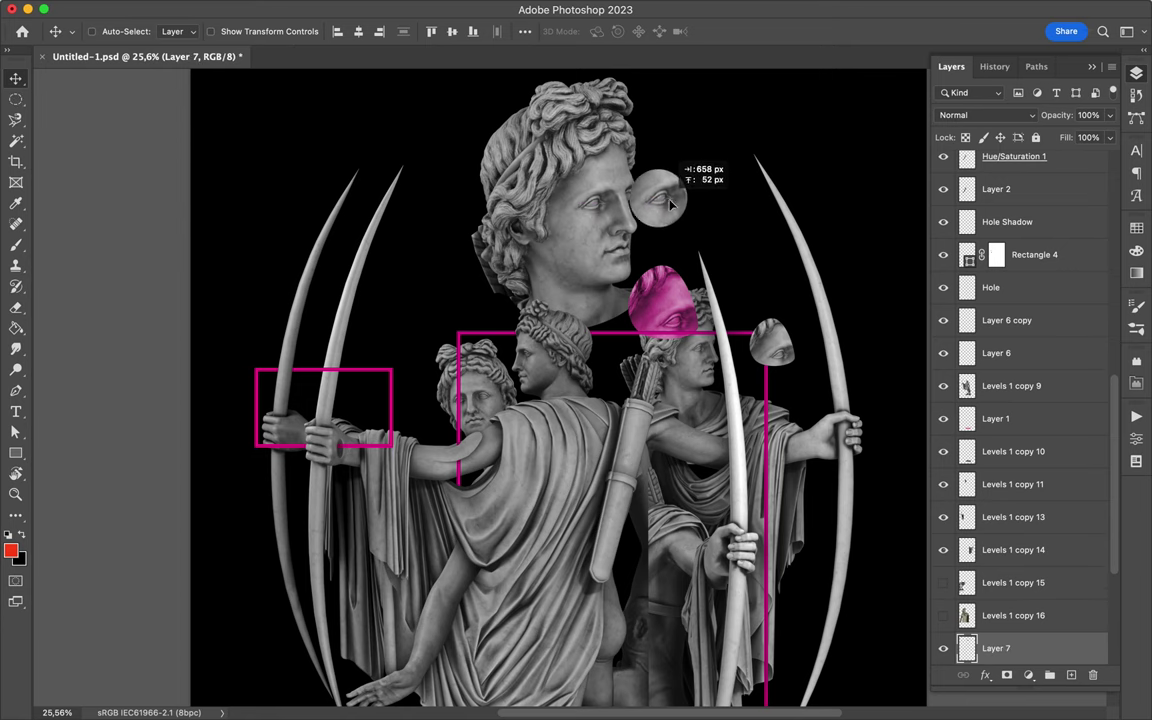
drag(996, 648, 980, 375)
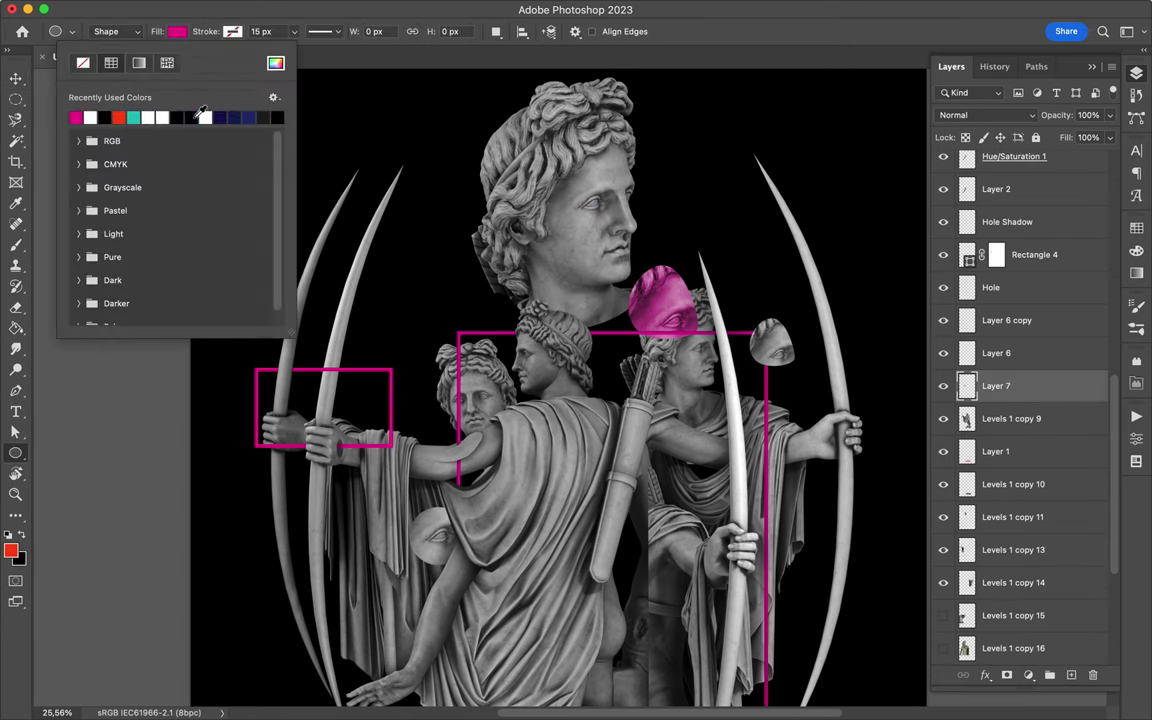
drag(410, 510, 456, 562)
click(956, 321)
drag(1110, 137, 1076, 160)
scroll(630, 393, down, 5)
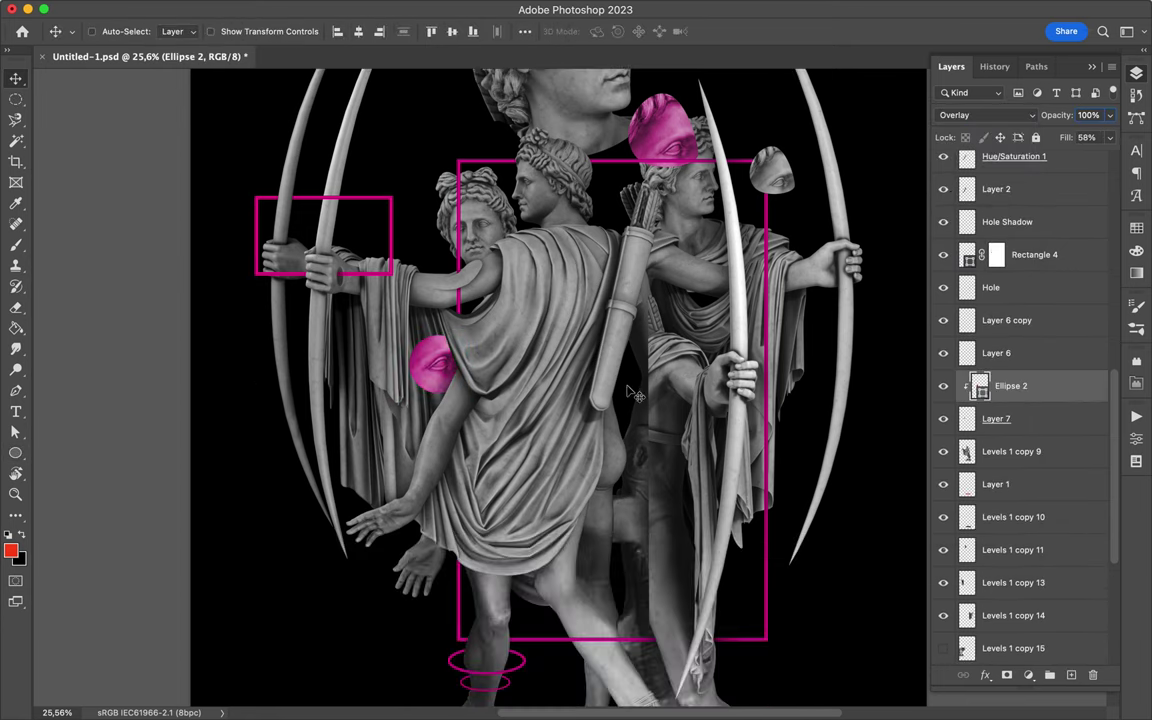
scroll(650, 400, down, 2)
Step: Draw thin vertical Rectangle 5 between the archers and move it near the top of the stack
key(u)
key(F7)
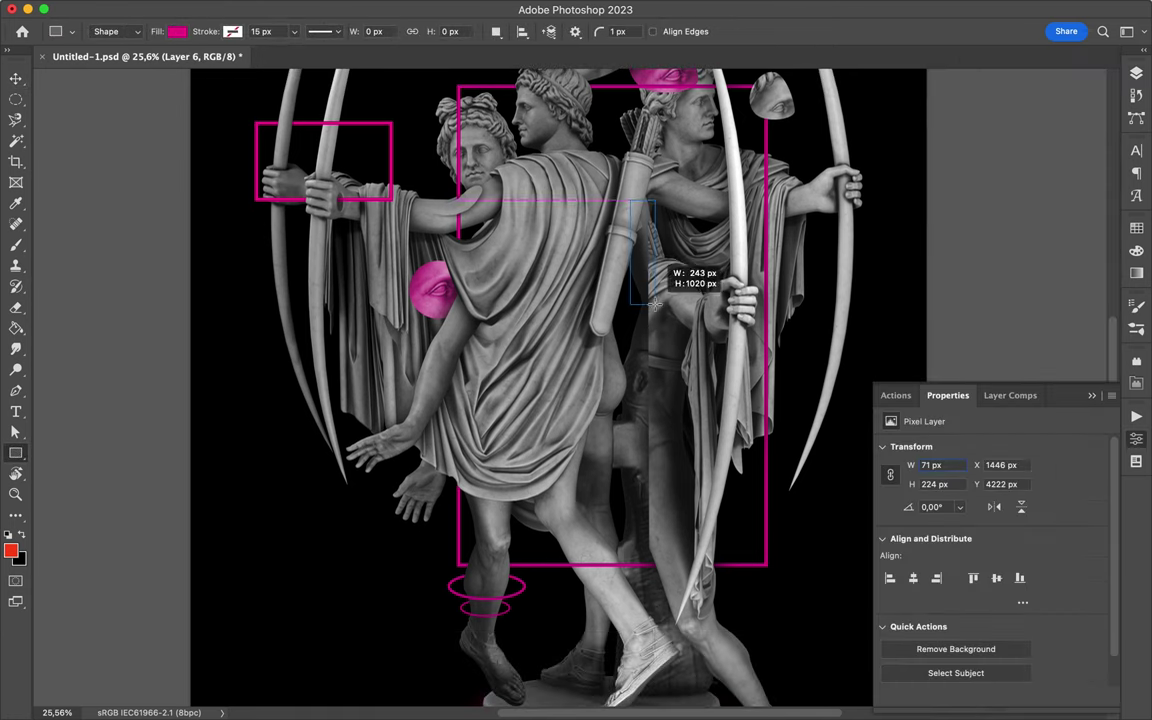
drag(655, 305, 648, 565)
key(v)
key(F7)
drag(1000, 188, 1015, 240)
key(a)
click(659, 323)
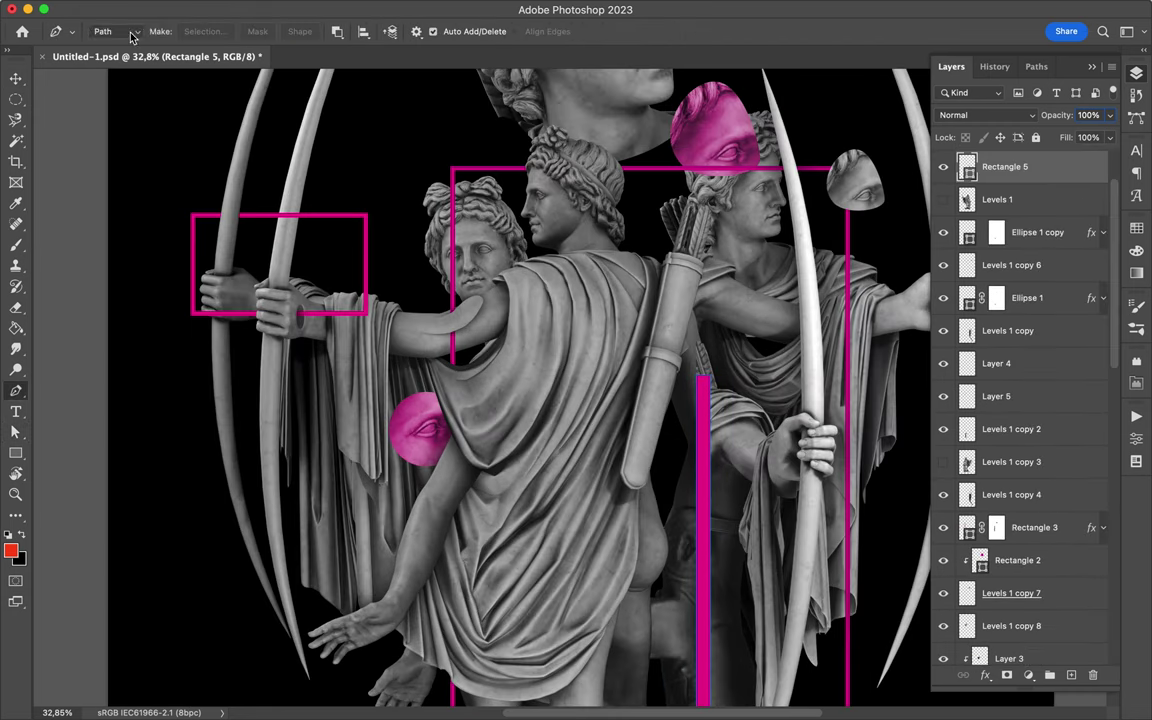
Step: Draw Shape 2, a white no-fill diagonal line across the drapery, placed just above Layer 6
click(131, 31)
click(110, 52)
click(516, 418)
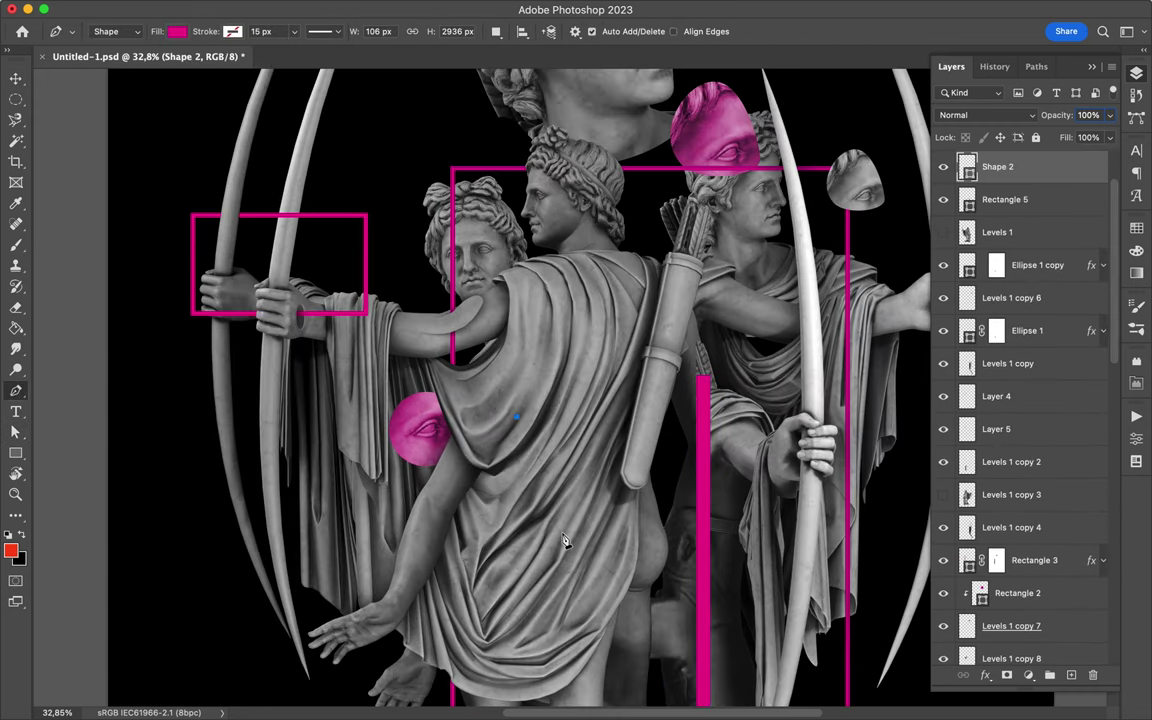
click(586, 518)
click(177, 31)
click(180, 105)
click(329, 31)
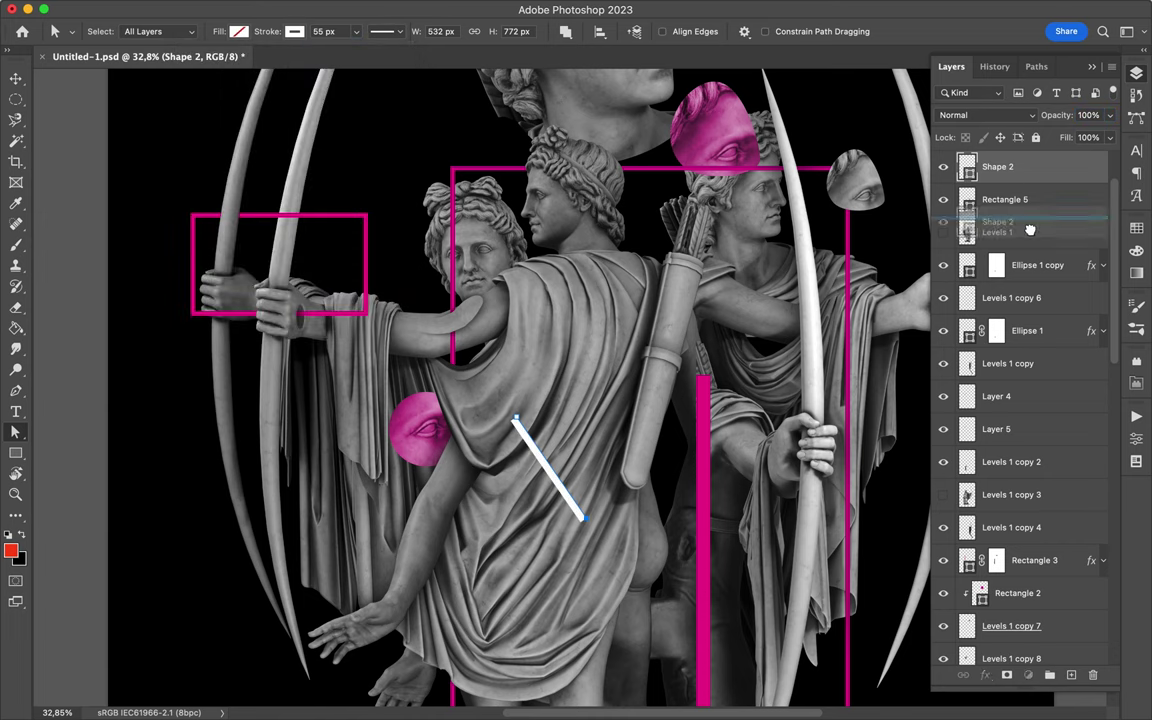
drag(1030, 230, 1000, 600)
Step: Draw Ellipse 3, a no-fill circle on the central archer's shoulder
key(v)
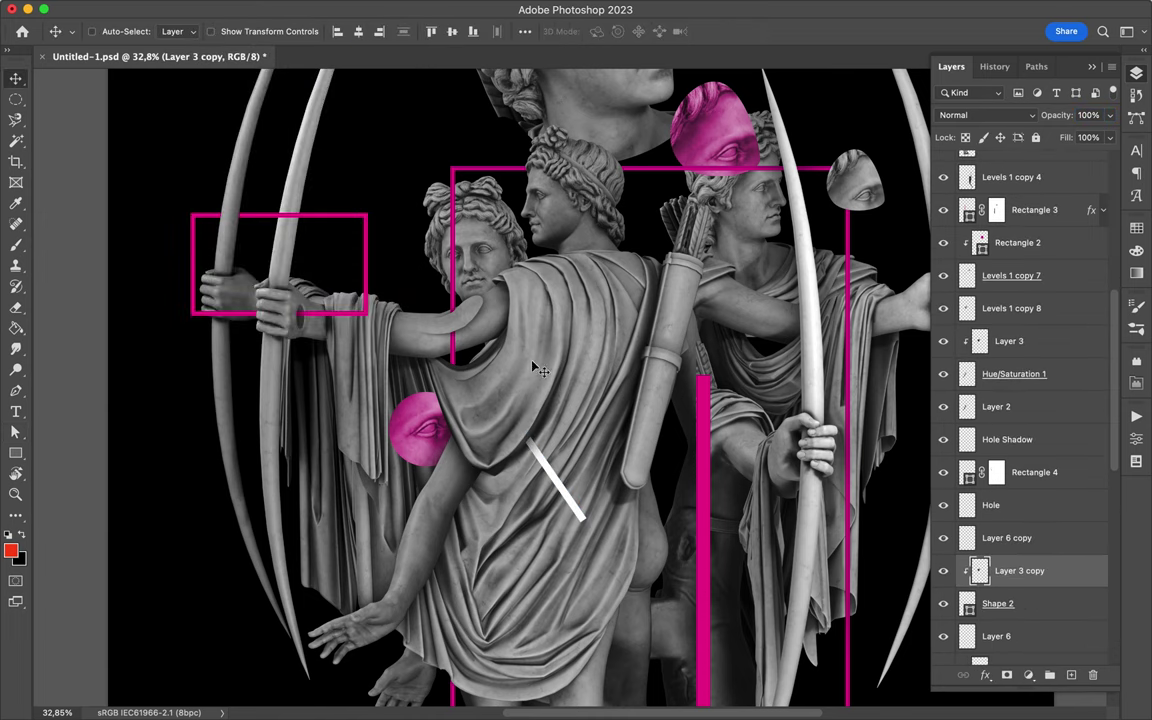
scroll(535, 368, down, 2)
scroll(597, 243, up, 4)
click(177, 31)
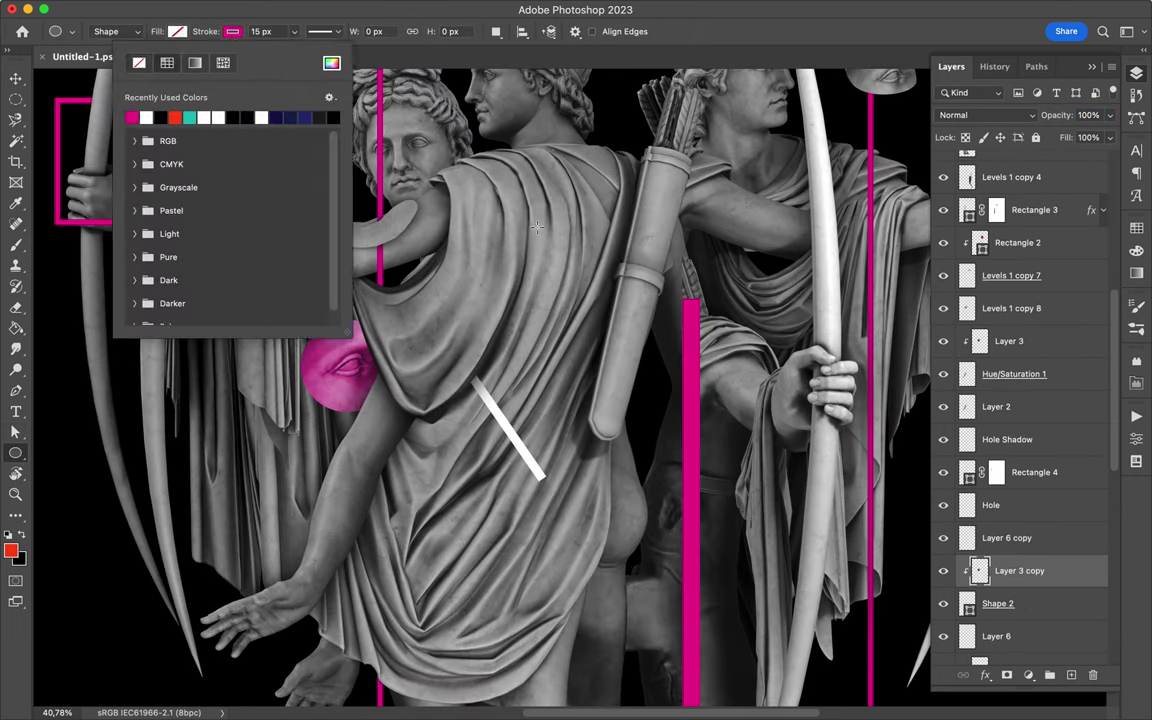
click(72, 62)
drag(505, 170, 647, 312)
key(a)
click(294, 31)
key(Escape)
key(v)
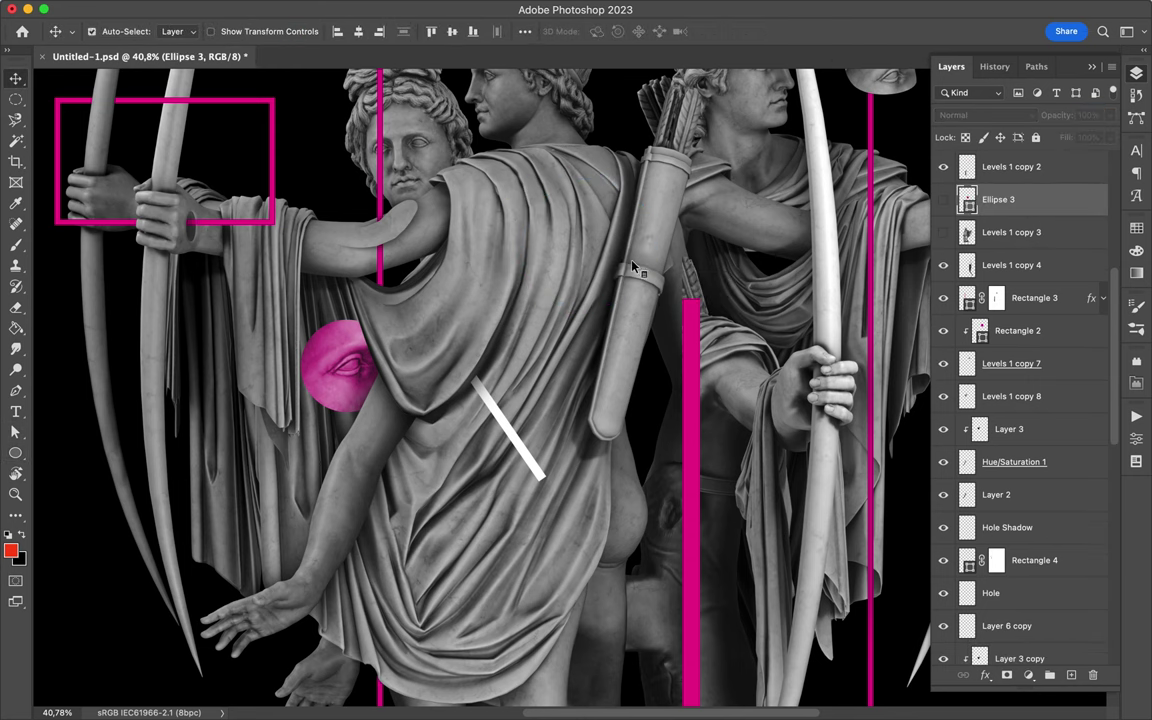
scroll(645, 240, up, 5)
Step: Trace the quiver with the Pen and turn the path into a selection with no feather
key(p)
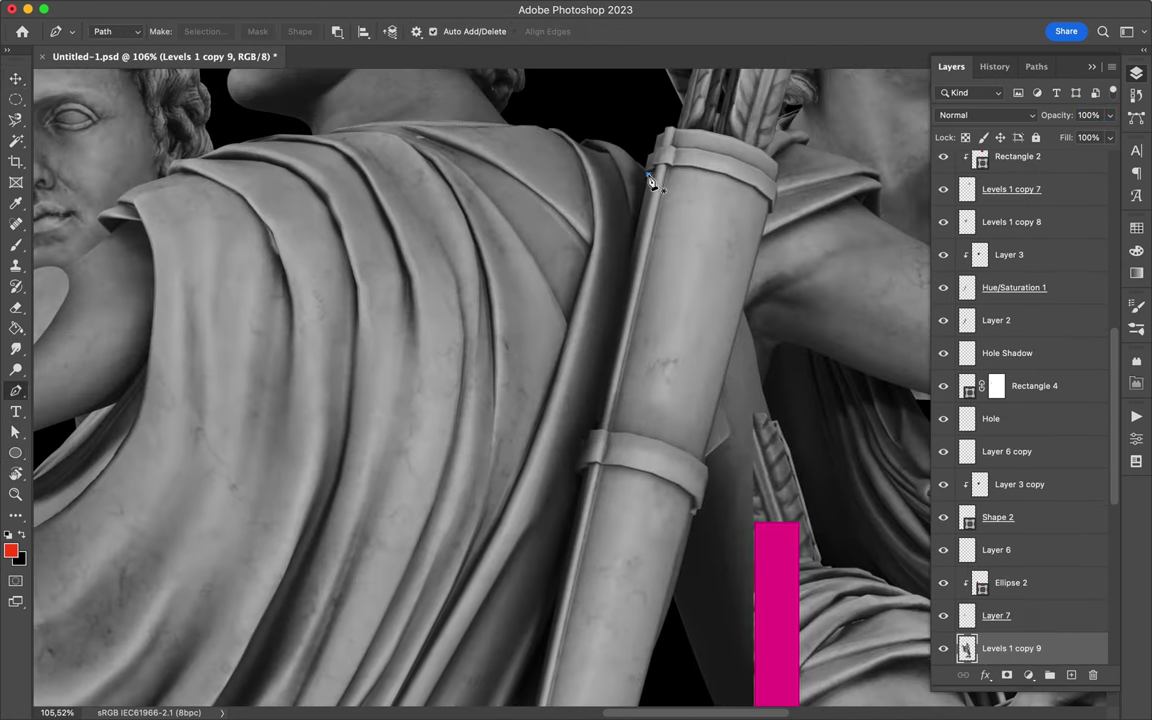
click(650, 183)
scroll(600, 350, down, 5)
scroll(560, 641, up, 5)
click(655, 195)
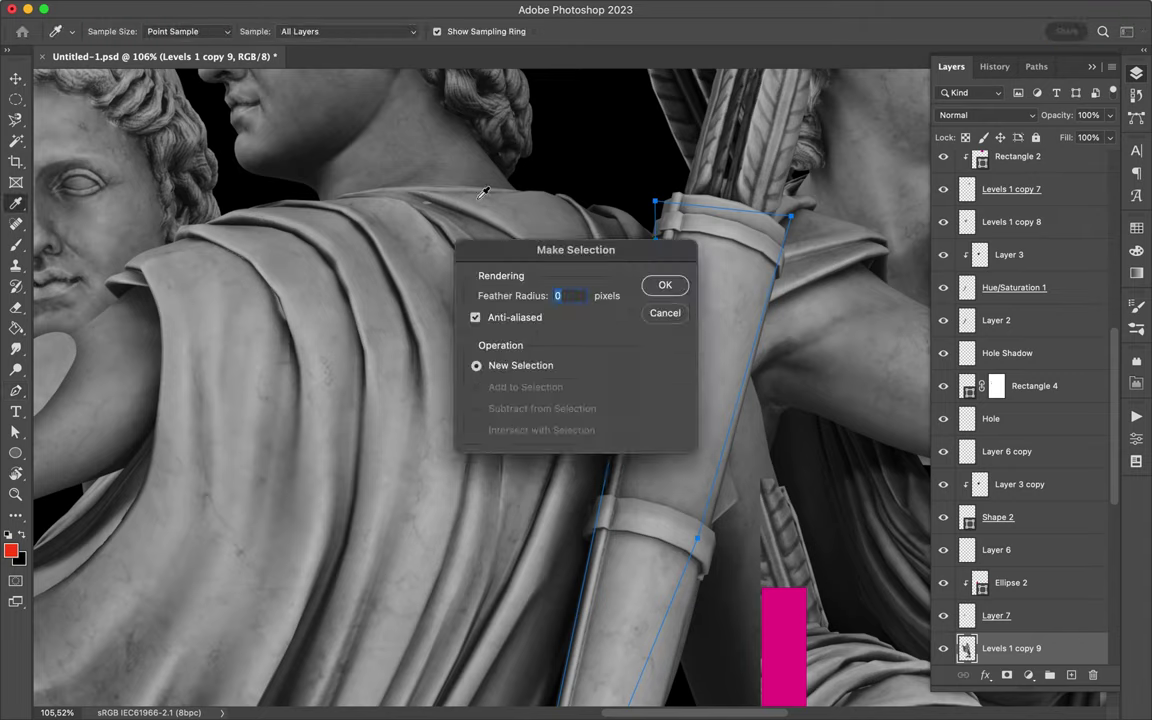
key(Return)
key(l)
scroll(619, 452, up, 3)
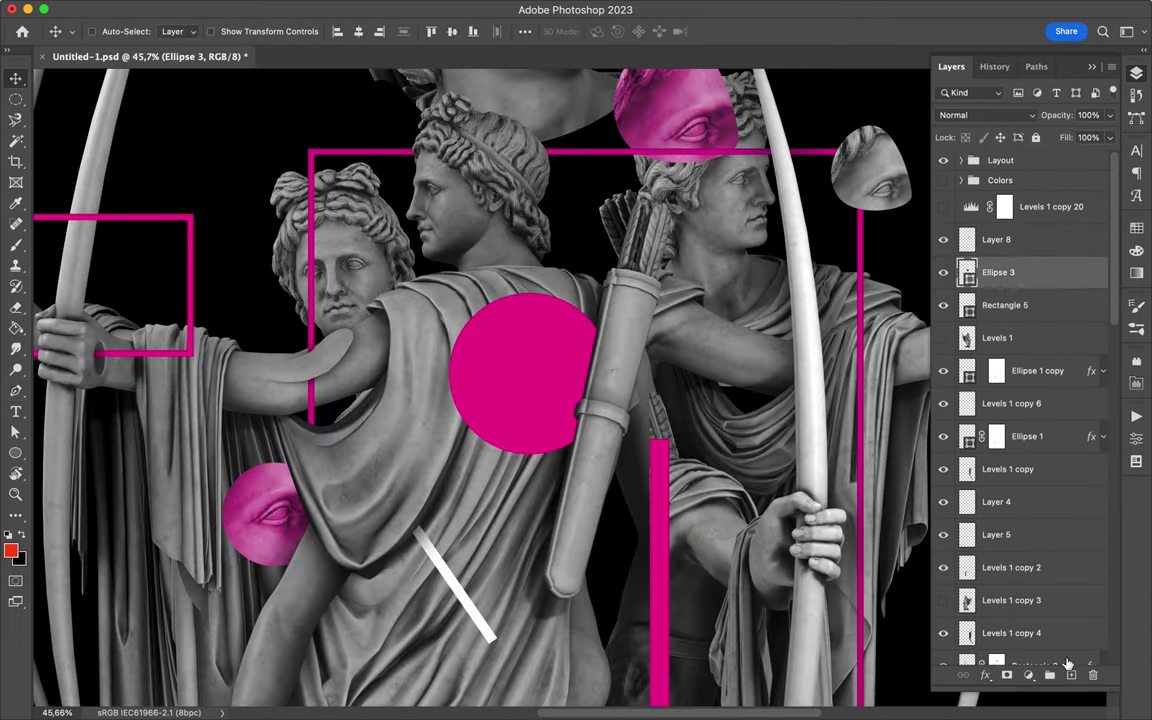
Step: Paint magenta on a new layer, apply a Gaussian Blur, and erase part of it
click(1071, 675)
key(b)
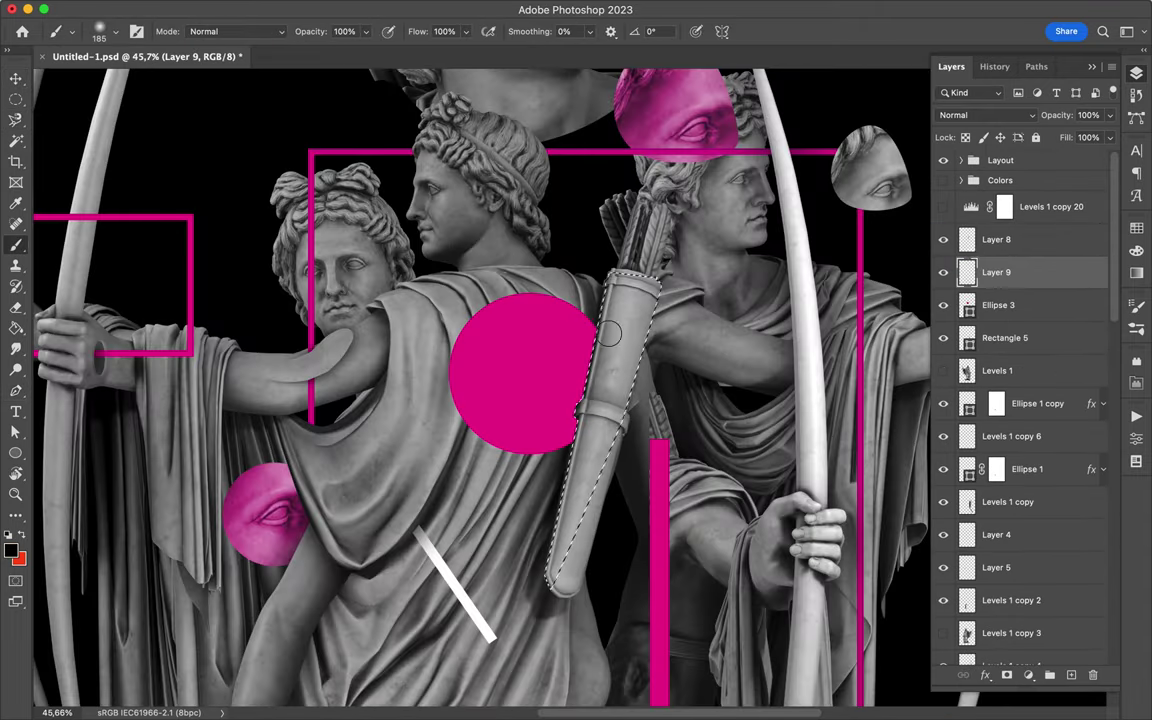
click(403, 8)
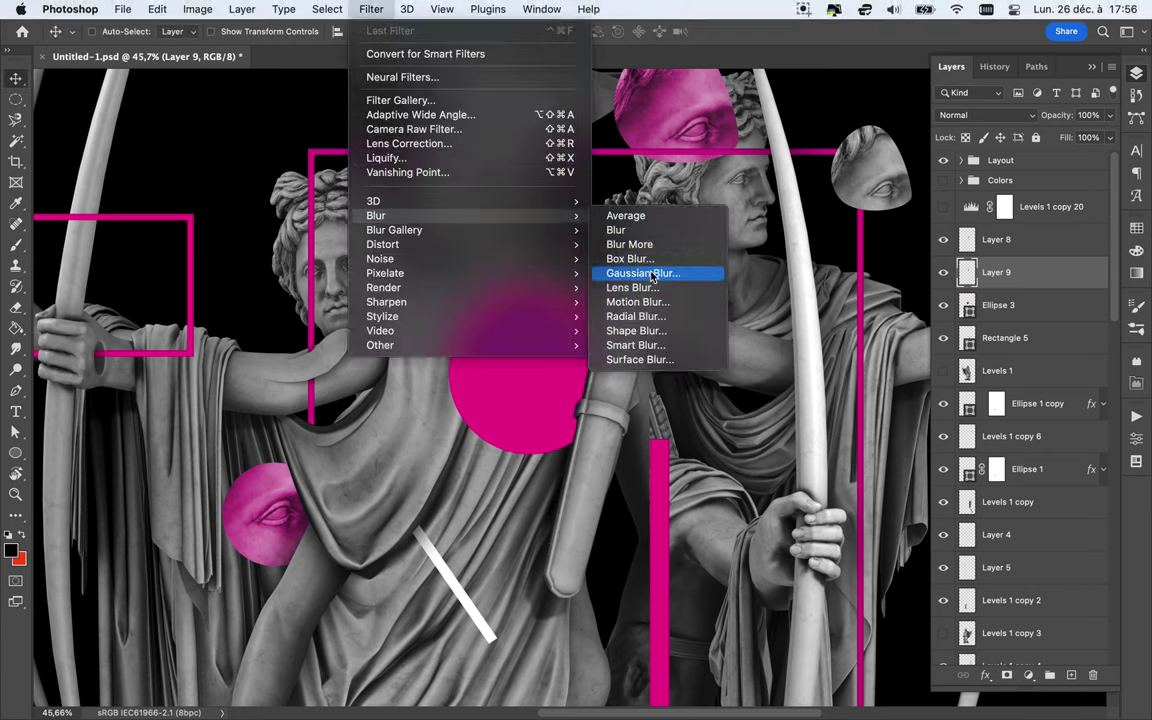
click(660, 275)
key(Return)
key(e)
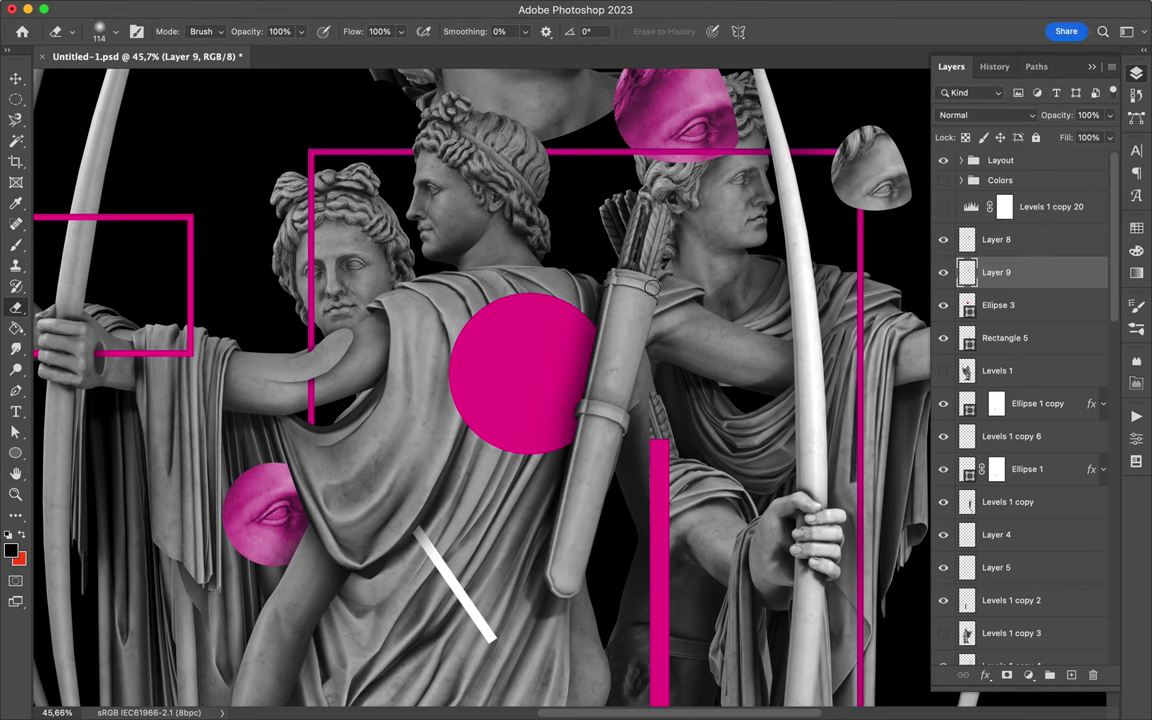
Step: Duplicate the blurred magenta layer and shrink Ellipse 3 on the shoulder
key(ctrl+j)
key(v)
key(ctrl+0)
ctrl+click(547, 373)
key(ctrl+t)
drag(515, 373, 546, 380)
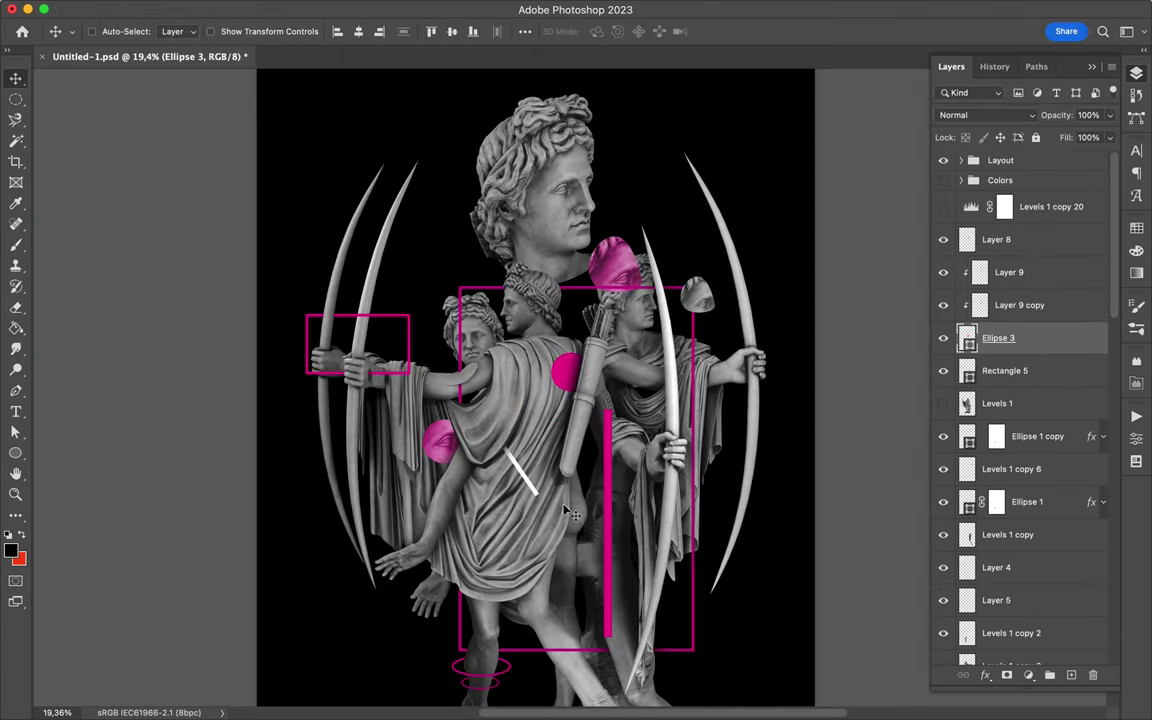
Step: Select the Rectangle 5 shape layer with the path selection tool
scroll(573, 459, down, 5)
key(a)
click(608, 328)
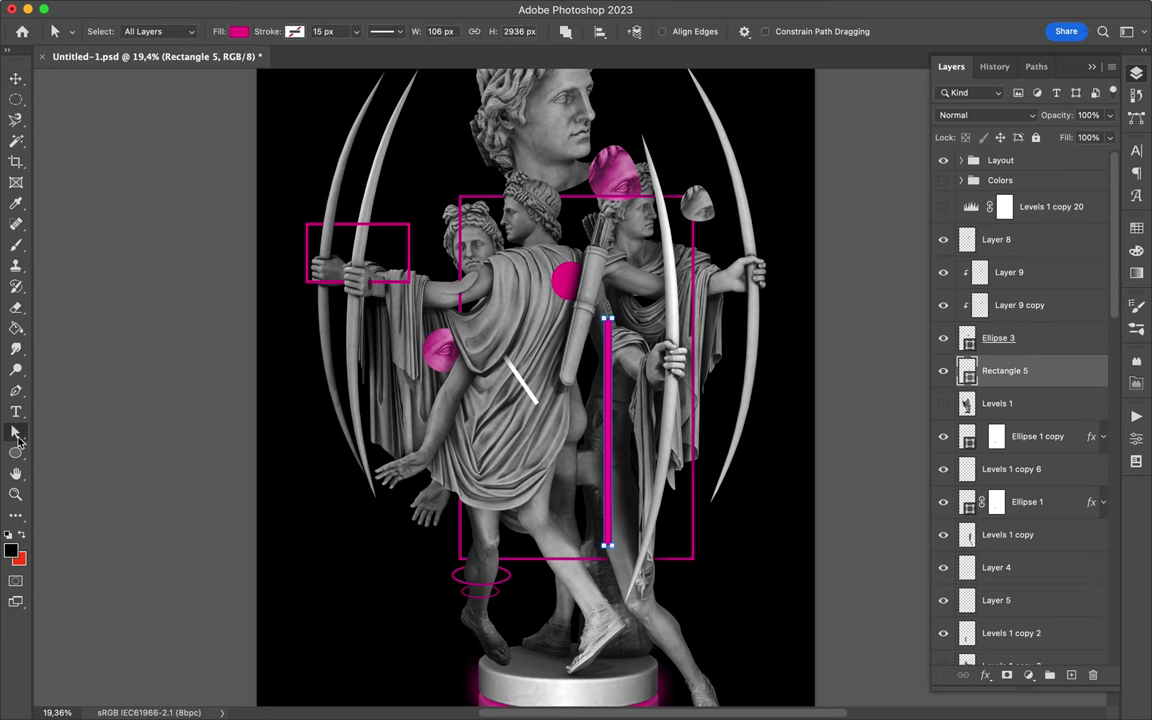
key(v)
scroll(546, 450, down, 3)
scroll(548, 425, up, 2)
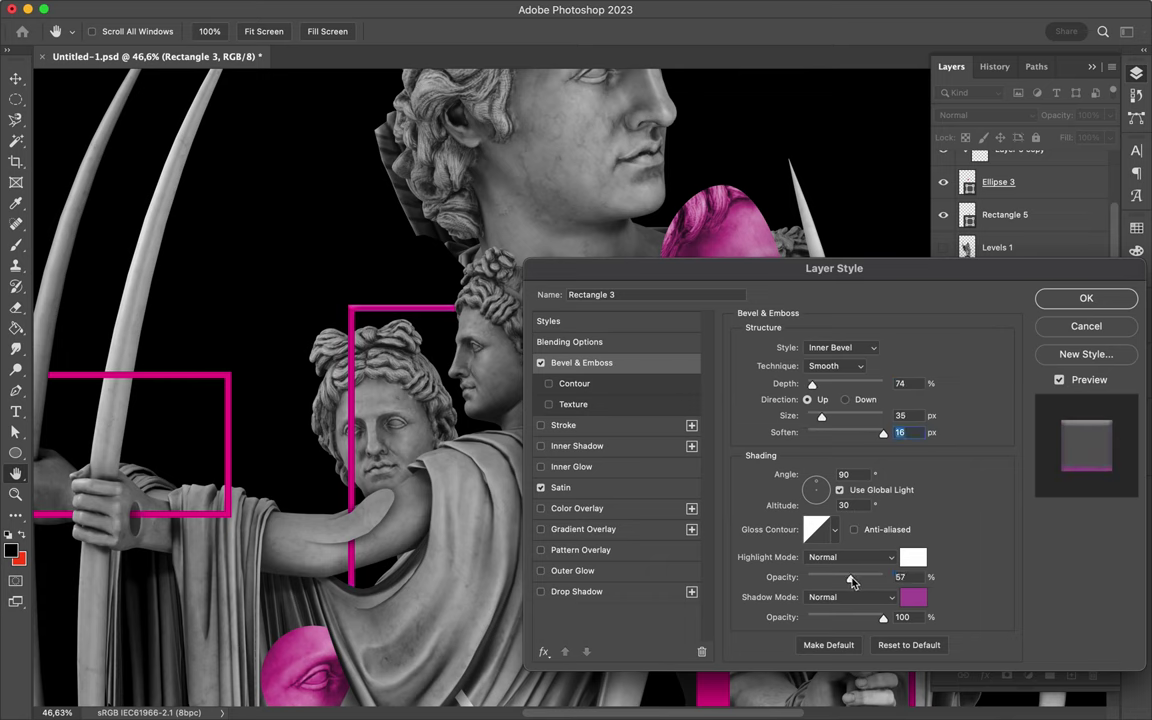
Step: Give Rectangle 3 74% Bevel depth and 14% Satin opacity, and clip it to the layer below
click(622, 487)
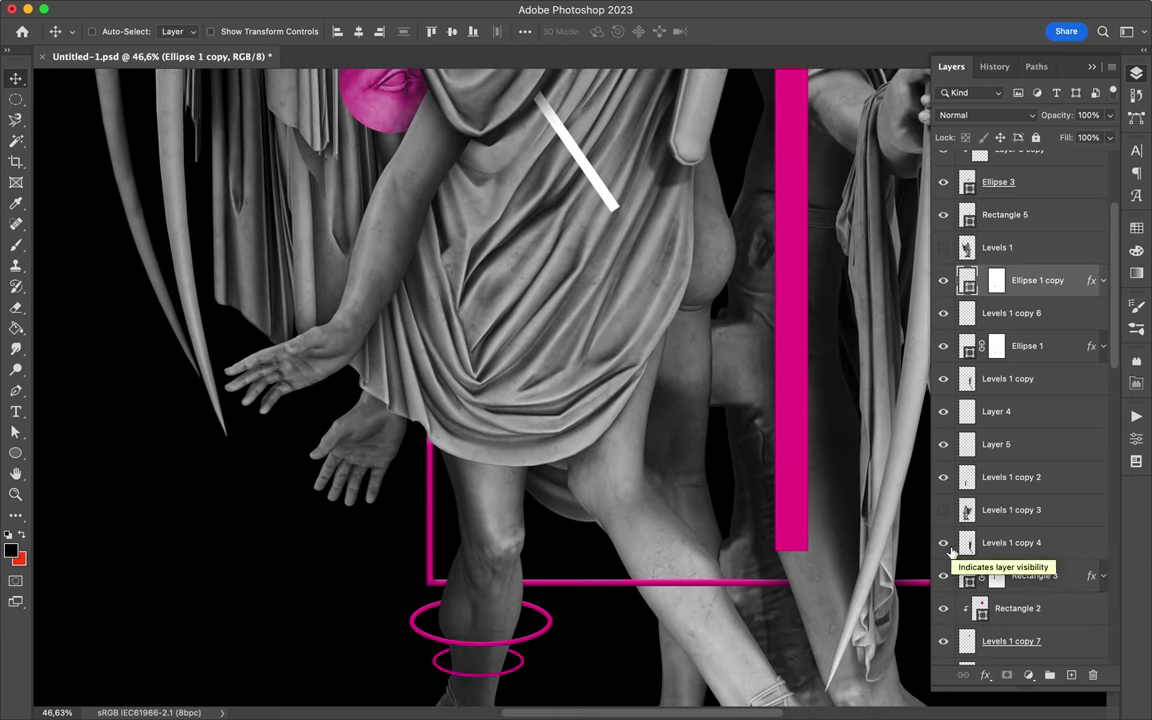
click(949, 388)
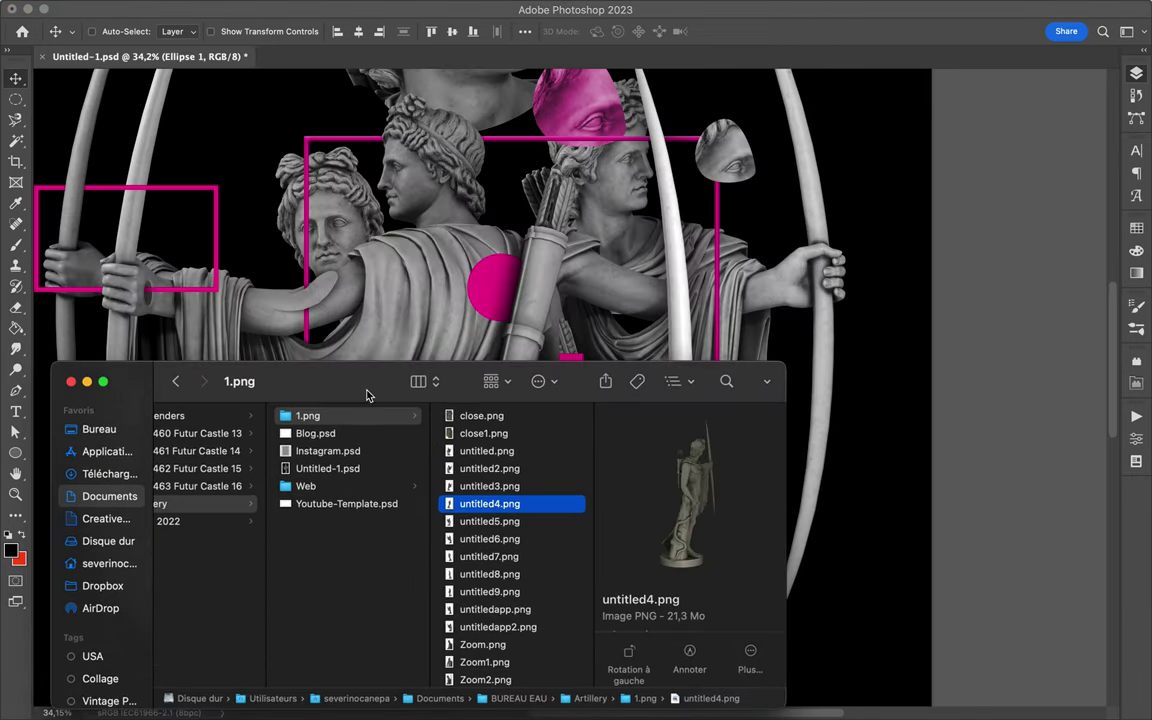
key(Down)
key(Down)
key(Down)
key(Down)
key(Down)
key(Up)
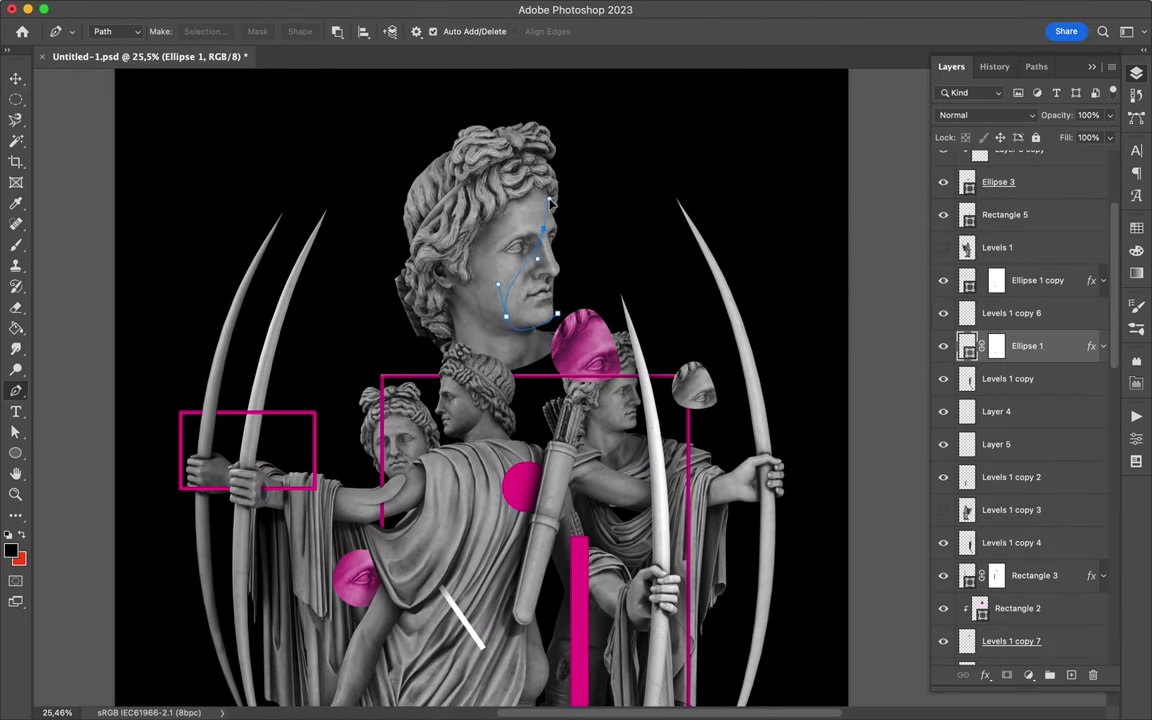
Step: Convert the nose path to a selection and copy it onto its own layer, Layer 13
click(112, 18)
click(118, 31)
key(ctrl+Return)
key(ctrl+c)
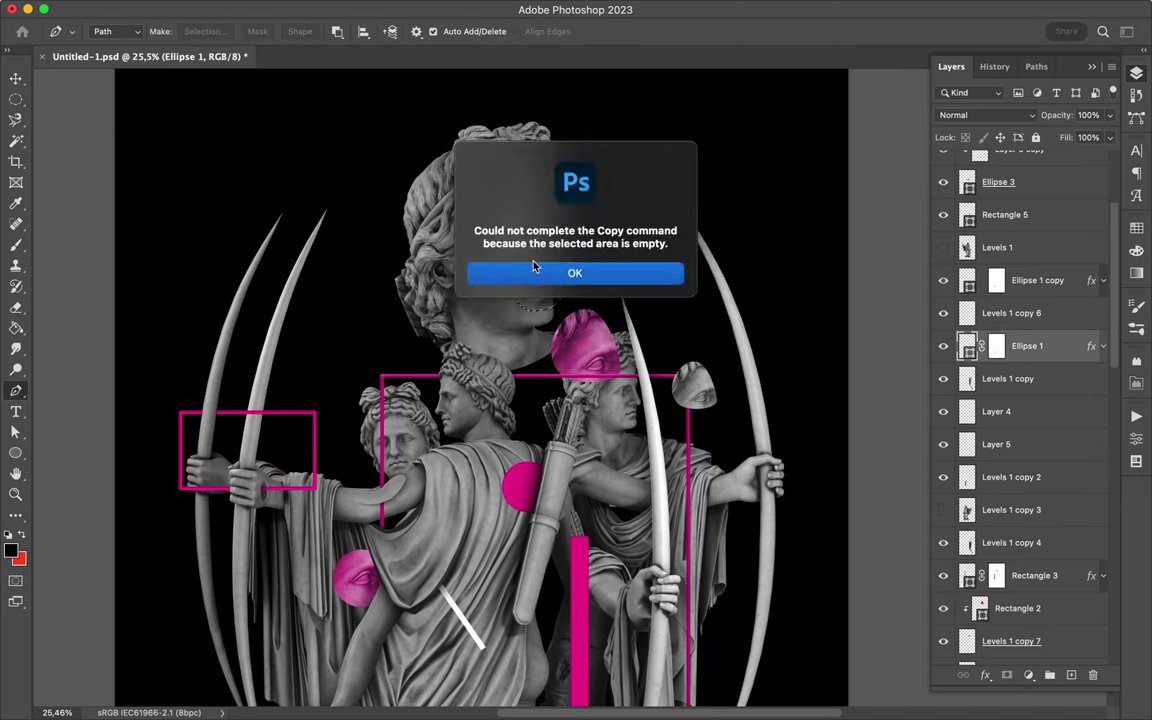
key(Return)
key(ctrl+j)
key(v)
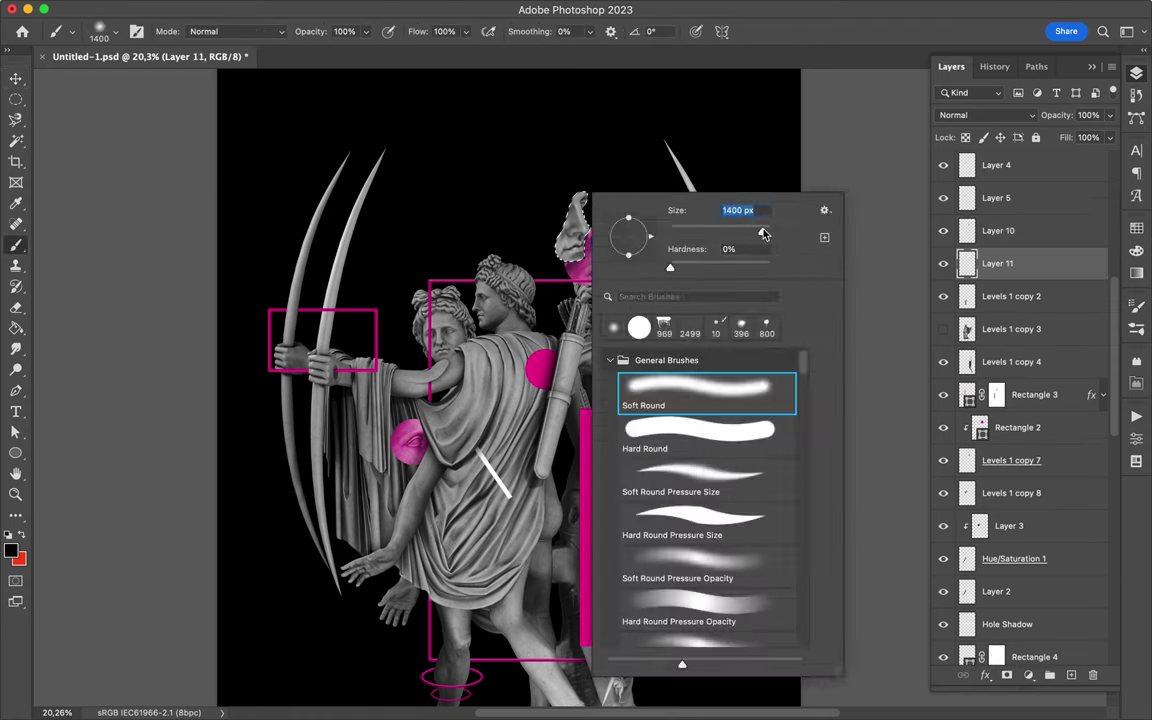
Step: Hide the beige head Levels 1 copy 16 and show the grey head Levels 1 copy 12
click(942, 542)
click(943, 574)
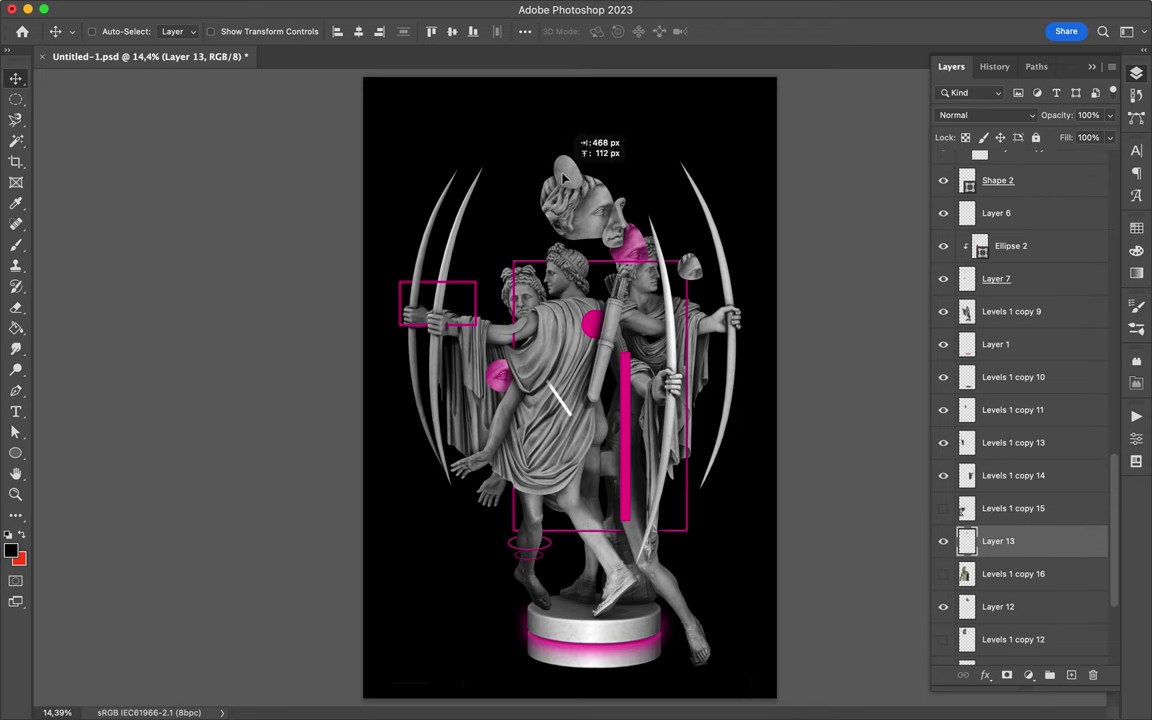
scroll(585, 422, up, 3)
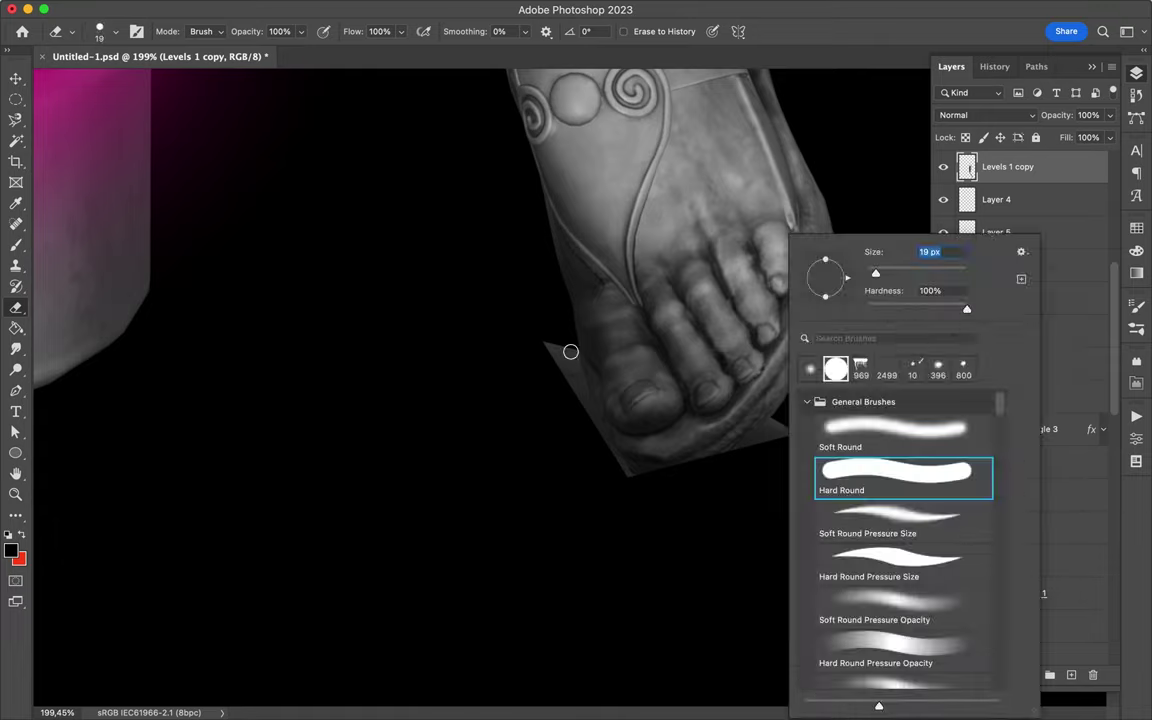
Step: Erase the stray edge beside the front statue's foot
drag(570, 352, 732, 465)
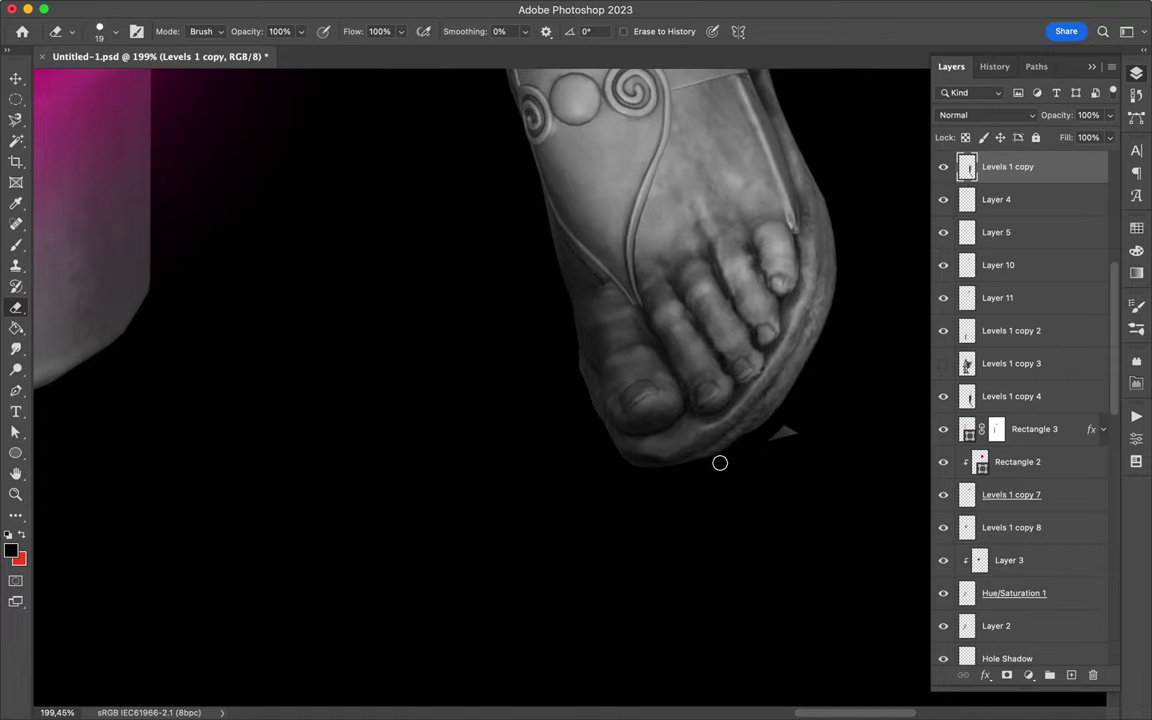
scroll(720, 463, down, 10)
key(v)
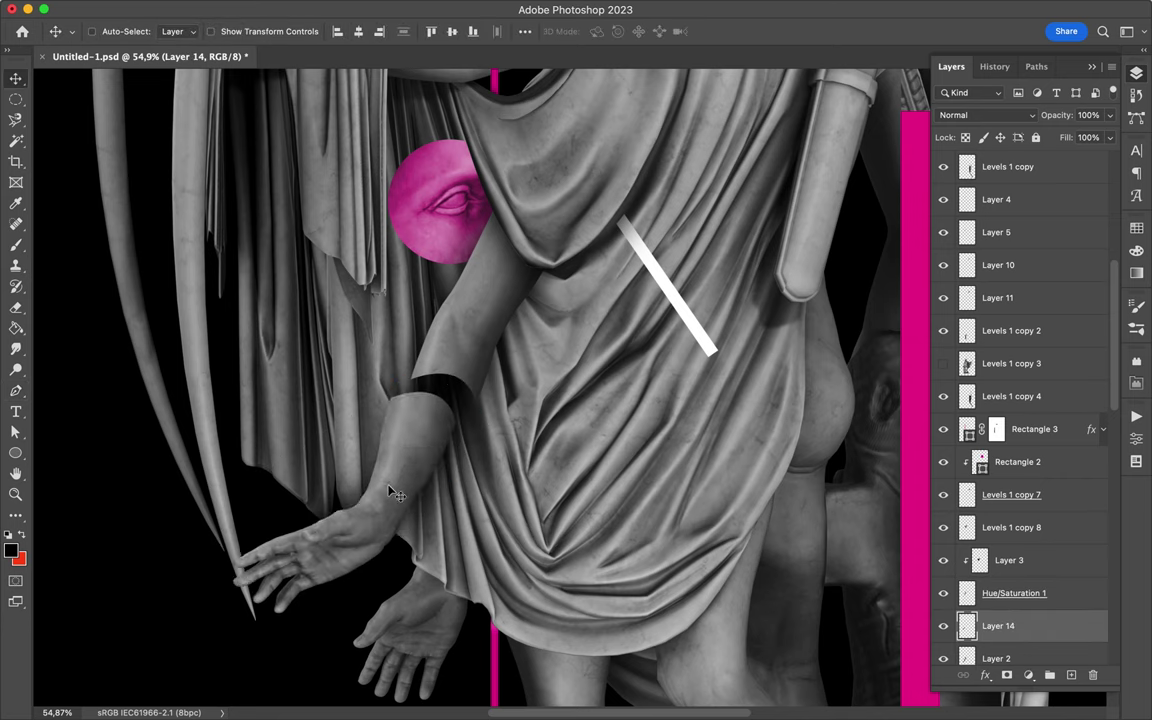
scroll(407, 488, down, 2)
Step: Elliptically select the forearm, move Arm Inside below Layer 14 and enlarge it slightly
key(m)
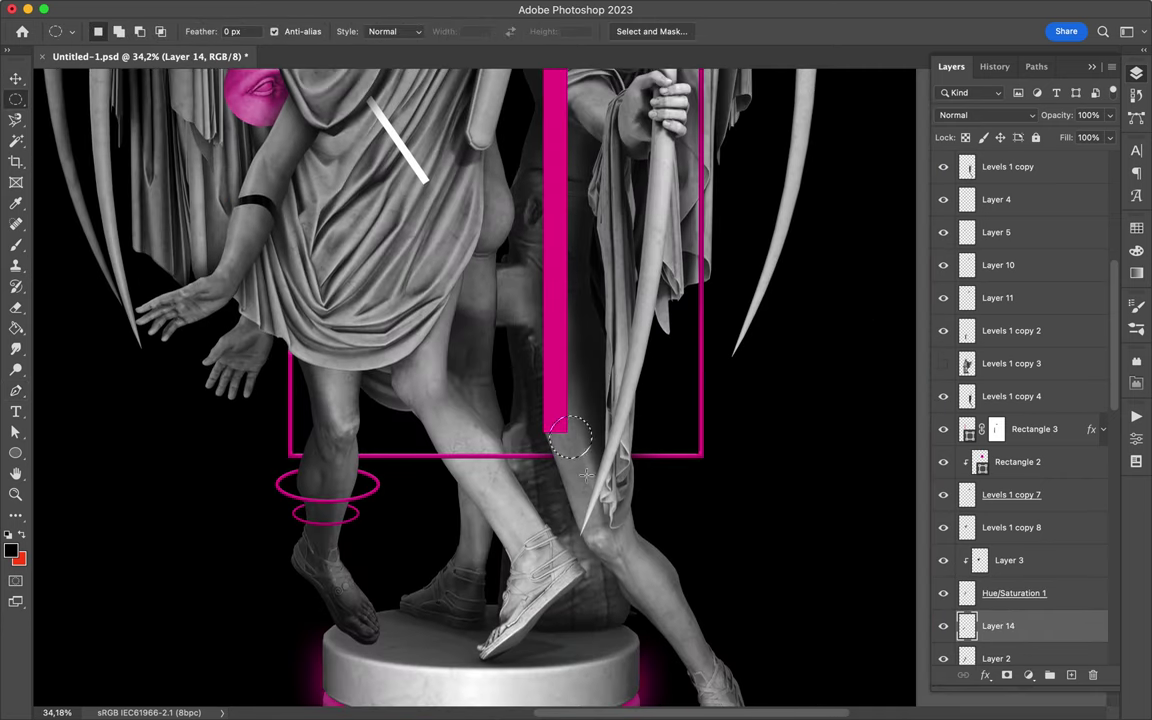
drag(1000, 166, 1005, 527)
key(ctrl+bracketleft)
key(ctrl+bracketleft)
key(ctrl+bracketleft)
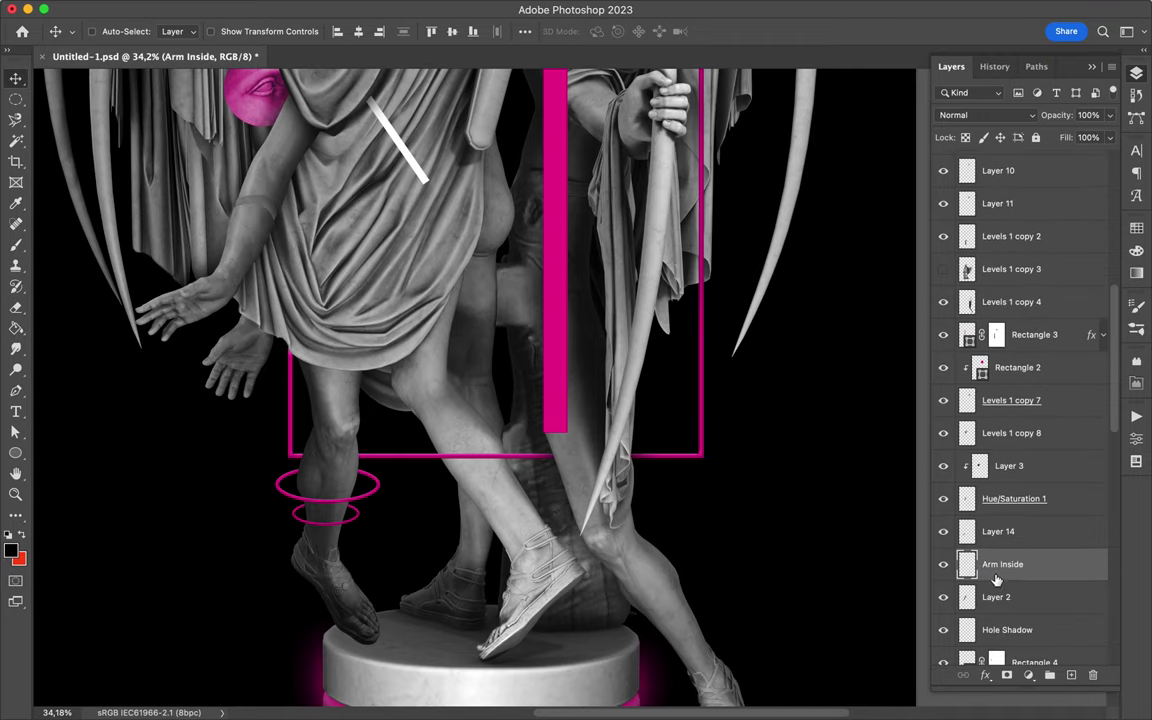
scroll(232, 263, up, 5)
scroll(398, 304, up, 4)
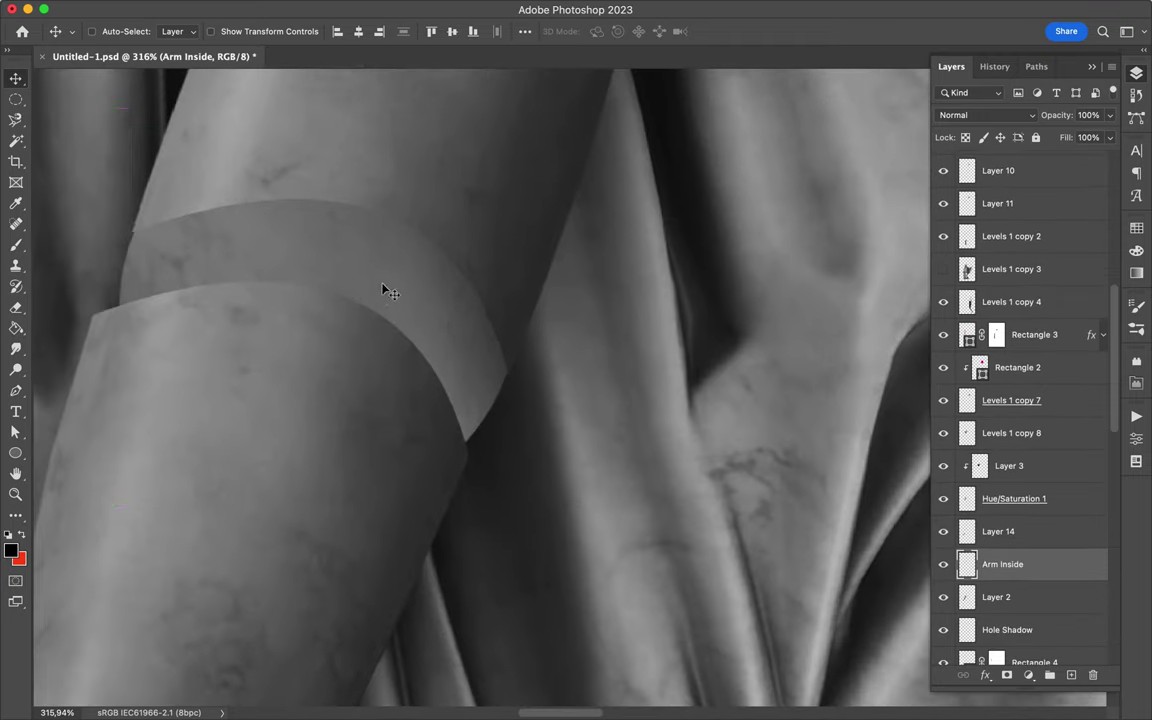
drag(524, 481, 530, 487)
key(Return)
scroll(130, 96, down, 5)
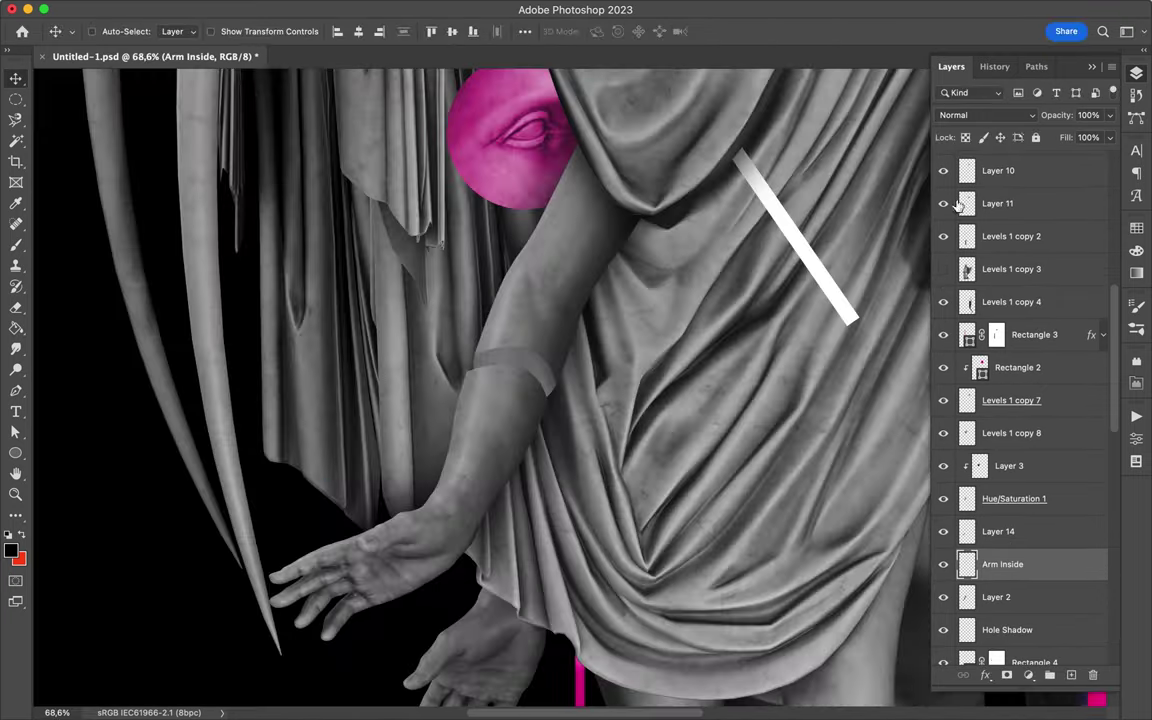
Step: Add a new layer for the dark band, change its blend mode, and set brush size 11
key(ctrl+j)
click(985, 115)
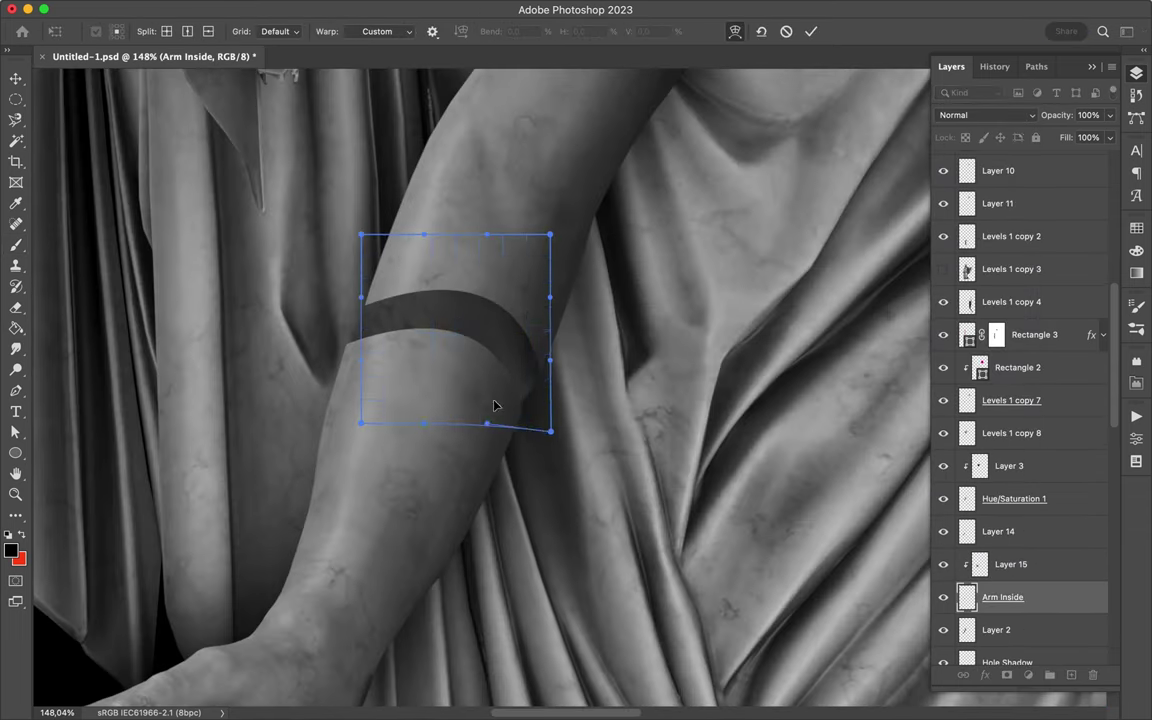
scroll(543, 302, up, 5)
scroll(319, 465, left, 2)
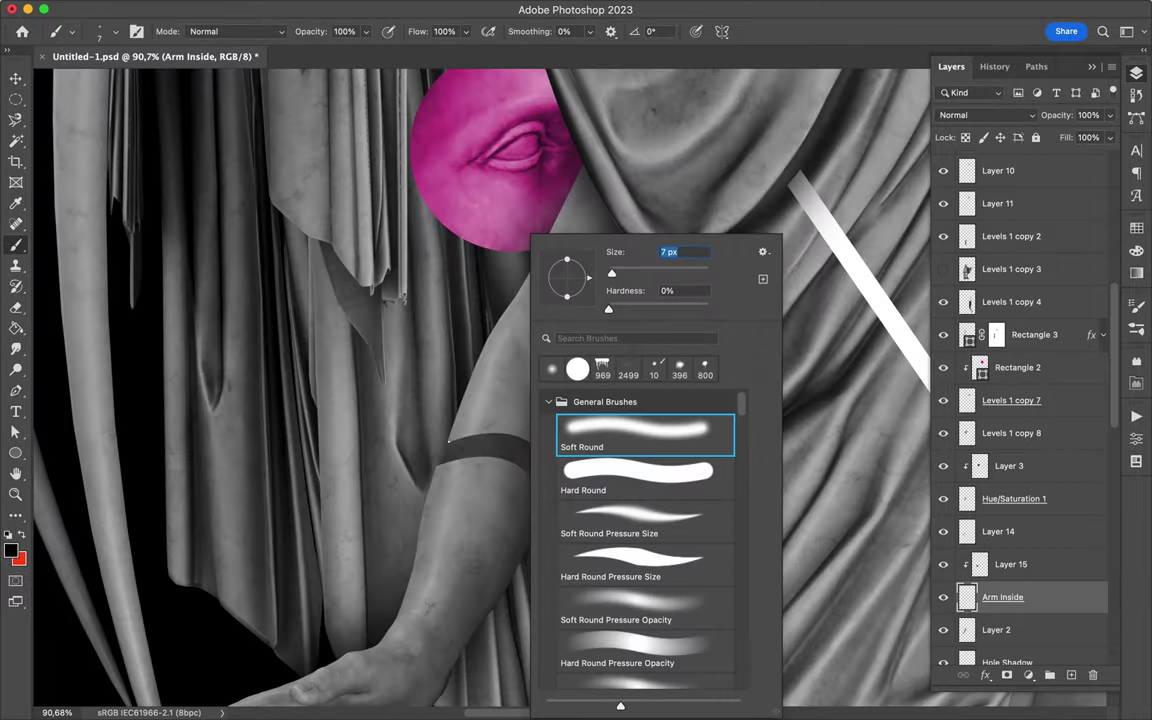
text(11)
key(Return)
scroll(572, 386, up, 3)
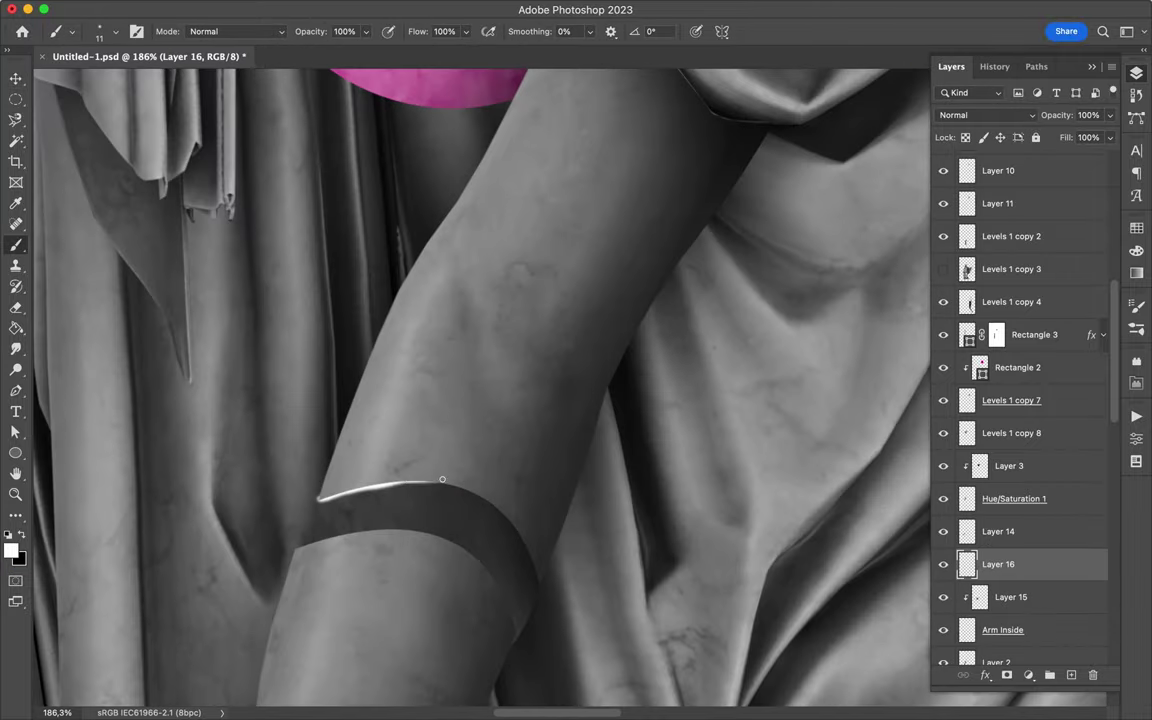
Step: Move Layer 16 above Layer 3, Gaussian-blur it and clip it to the layer below
drag(1018, 524, 1018, 520)
click(373, 8)
click(385, 39)
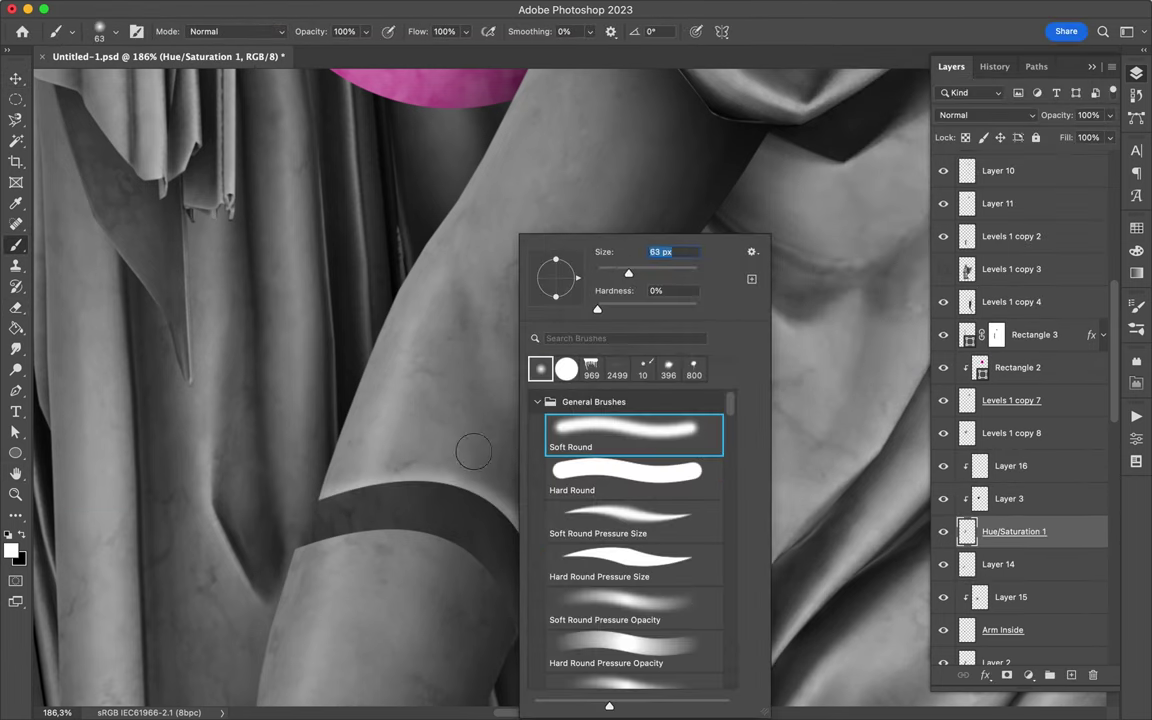
key(Escape)
key(e)
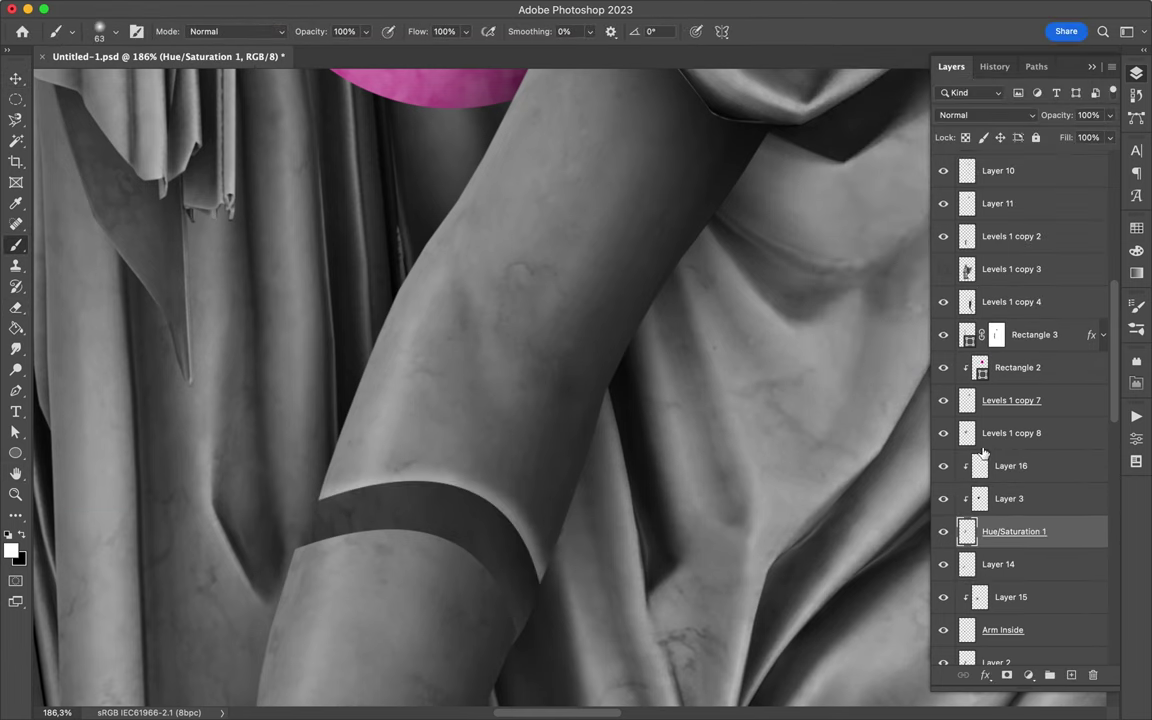
click(1010, 466)
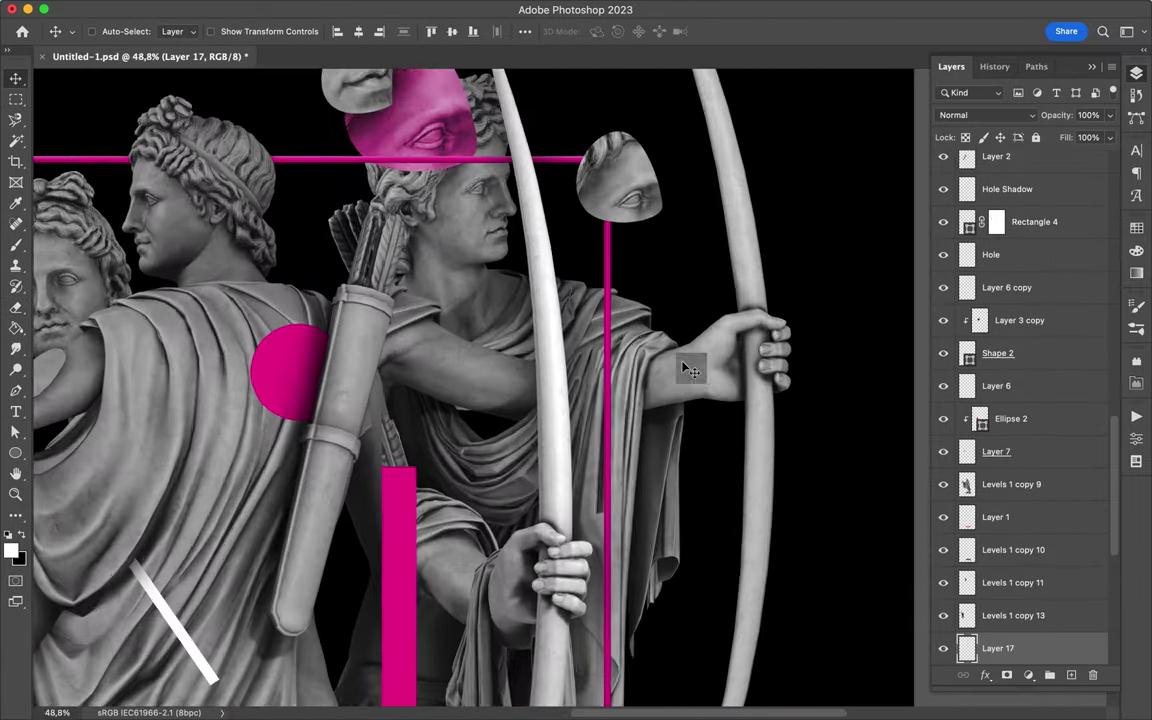
scroll(690, 371, up, 2)
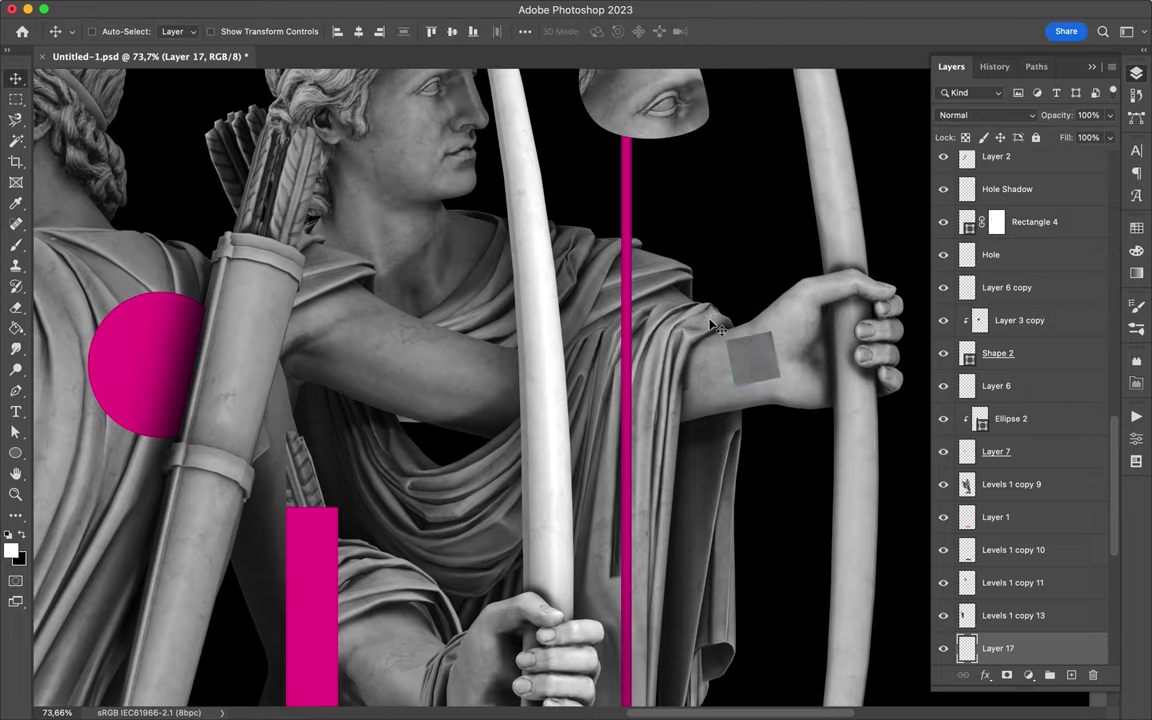
Step: Paint black shading clipped to the square with a 182 px brush on a Soft Light layer
scroll(670, 390, up, 2)
scroll(656, 411, up, 2)
key(ctrl+shift+alt+n)
key(b)
drag(620, 350, 600, 430)
right_click(640, 390)
drag(620, 380, 650, 488)
key(ctrl+alt+g)
drag(1109, 137, 1073, 162)
click(985, 115)
click(990, 334)
Step: Duplicate the shading layer and paint a white dot and line along the square's edges
key(ctrl+j)
key(v)
scroll(580, 400, up, 1)
key(b)
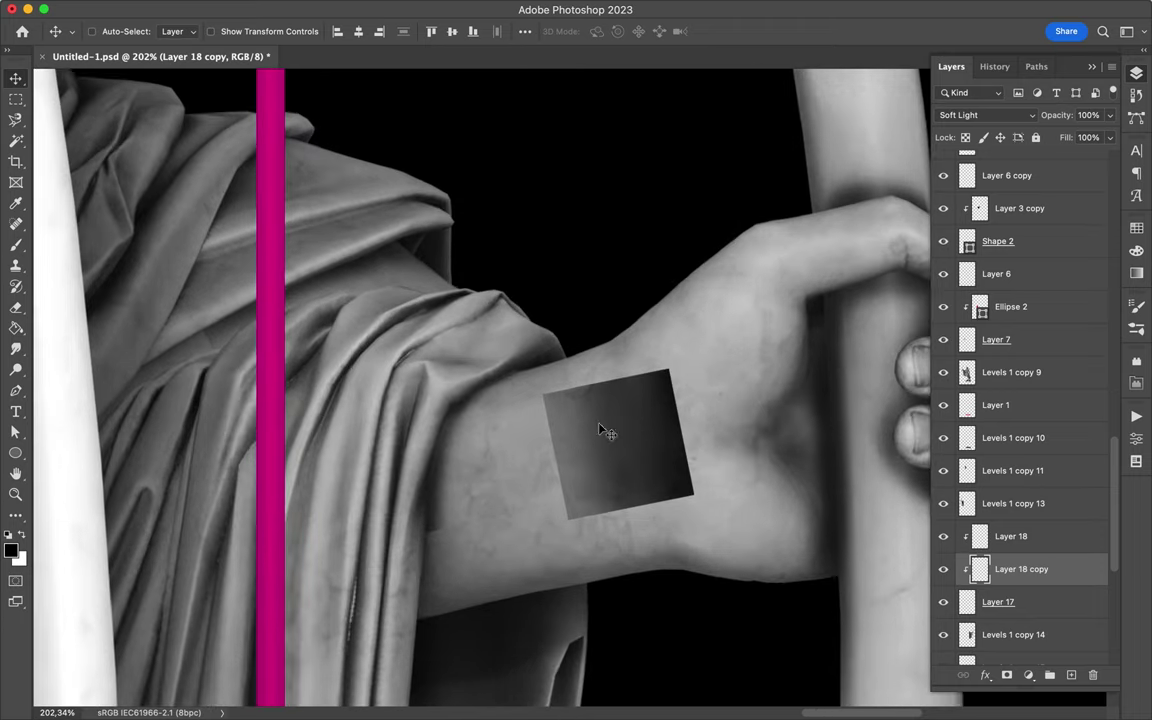
right_click(558, 432)
key(Escape)
key(x)
key(ctrl+shift+alt+n)
click(545, 403)
drag(547, 408, 589, 384)
key(ctrl+bracketleft)
click(381, 7)
Step: Draw a 1 px black crack across the square on a clipped Soft Light layer
right_click(632, 238)
drag(700, 265, 640, 265)
key(Return)
key(x)
key(ctrl+shift+alt+n)
drag(545, 393, 682, 440)
key(v)
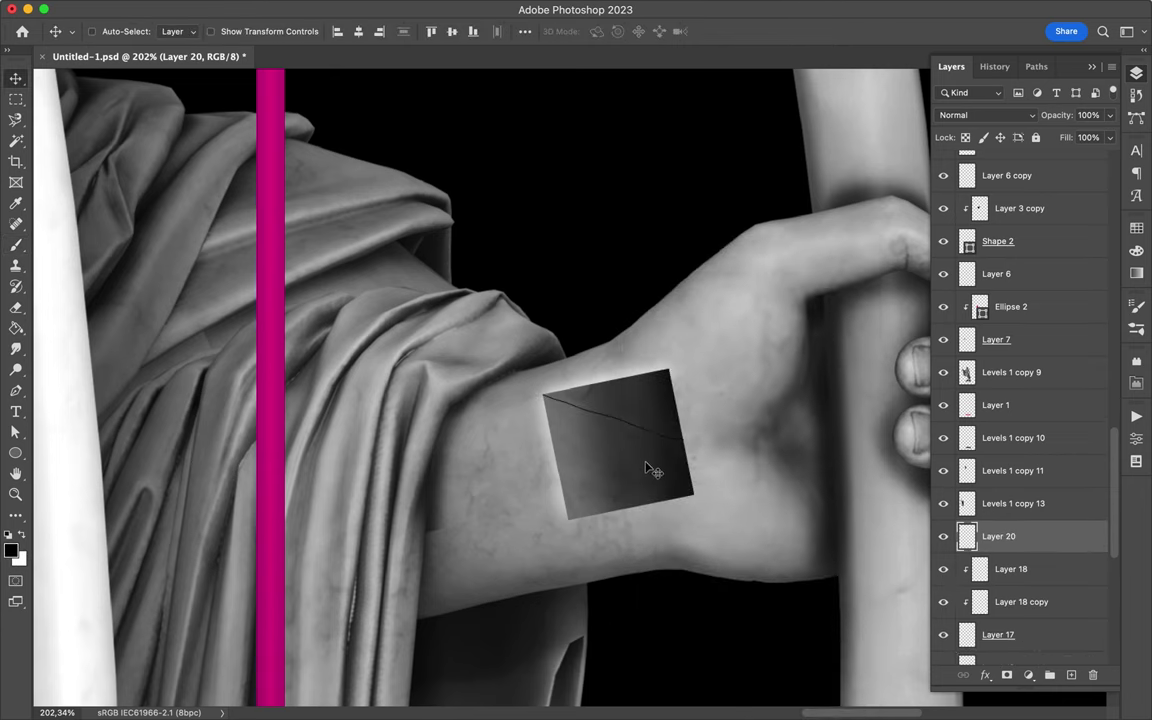
scroll(650, 450, down, 2)
click(985, 115)
click(964, 388)
scroll(660, 480, up, 4)
key(ctrl+alt+g)
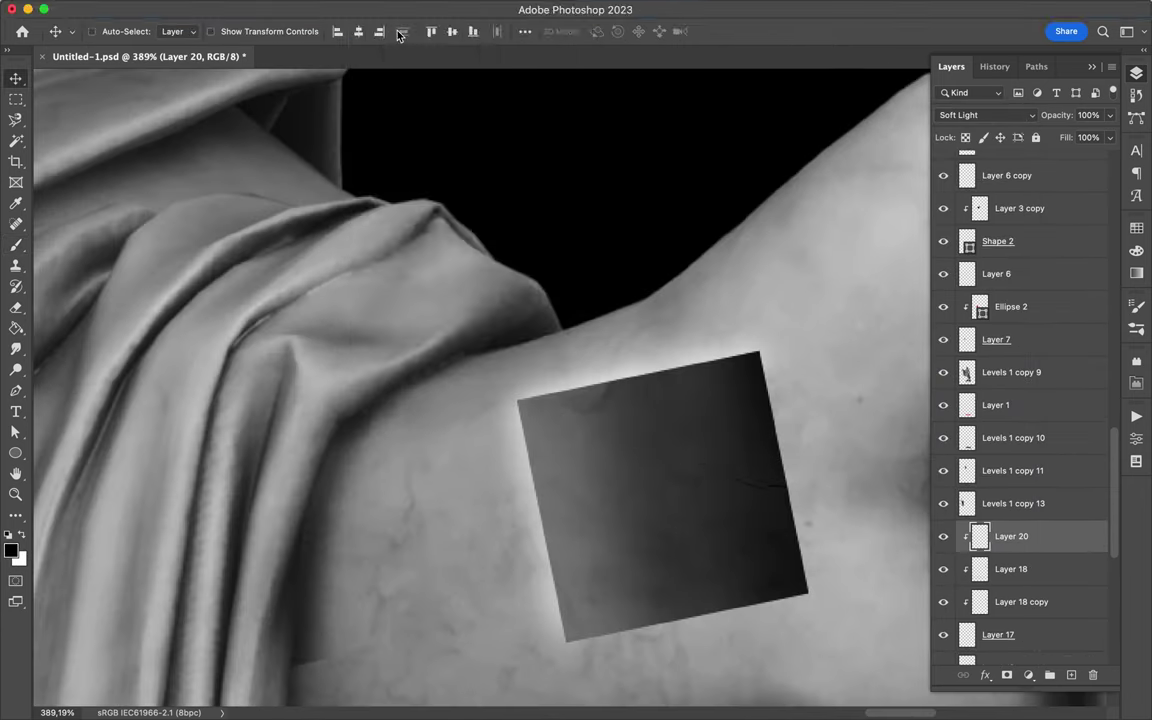
Step: Apply a 1 pixel Gaussian Blur to the crack and erase its end
click(383, 8)
click(655, 427)
drag(860, 329, 851, 328)
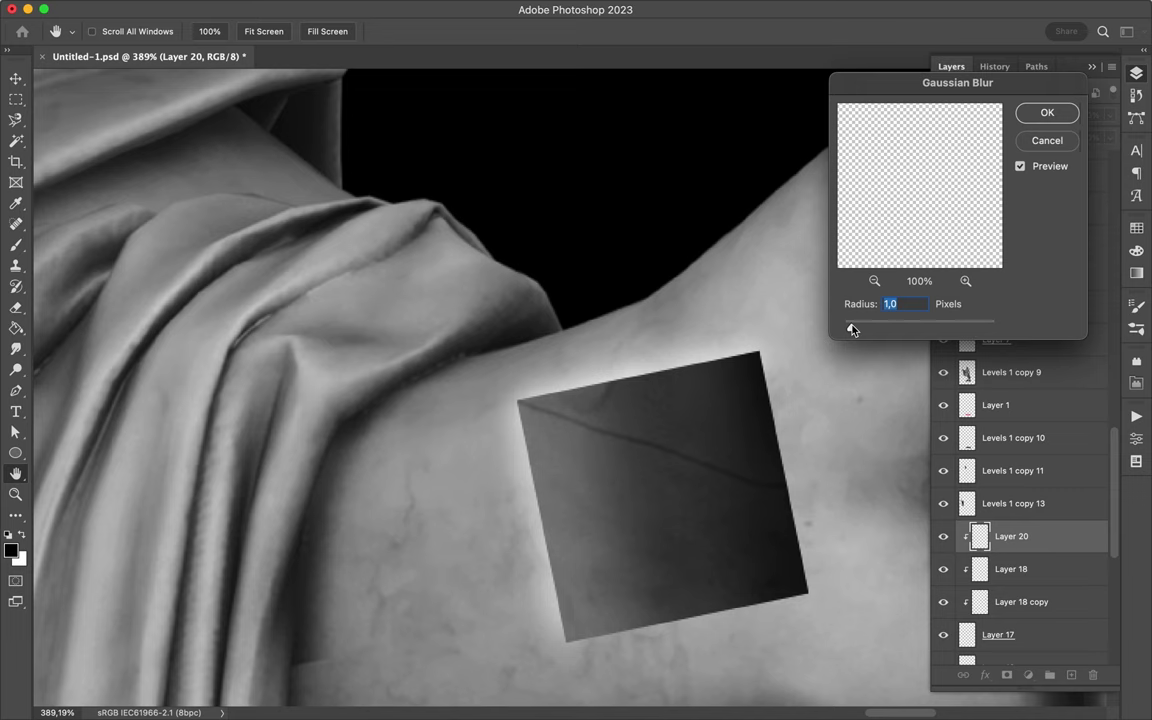
key(Return)
key(e)
drag(763, 490, 676, 455)
Step: Lower Layer 19's fill, set it to Color Dodge, and save at 100% view
key(v)
scroll(674, 442, down, 5)
scroll(600, 436, down, 3)
click(565, 432)
drag(1109, 137, 1040, 150)
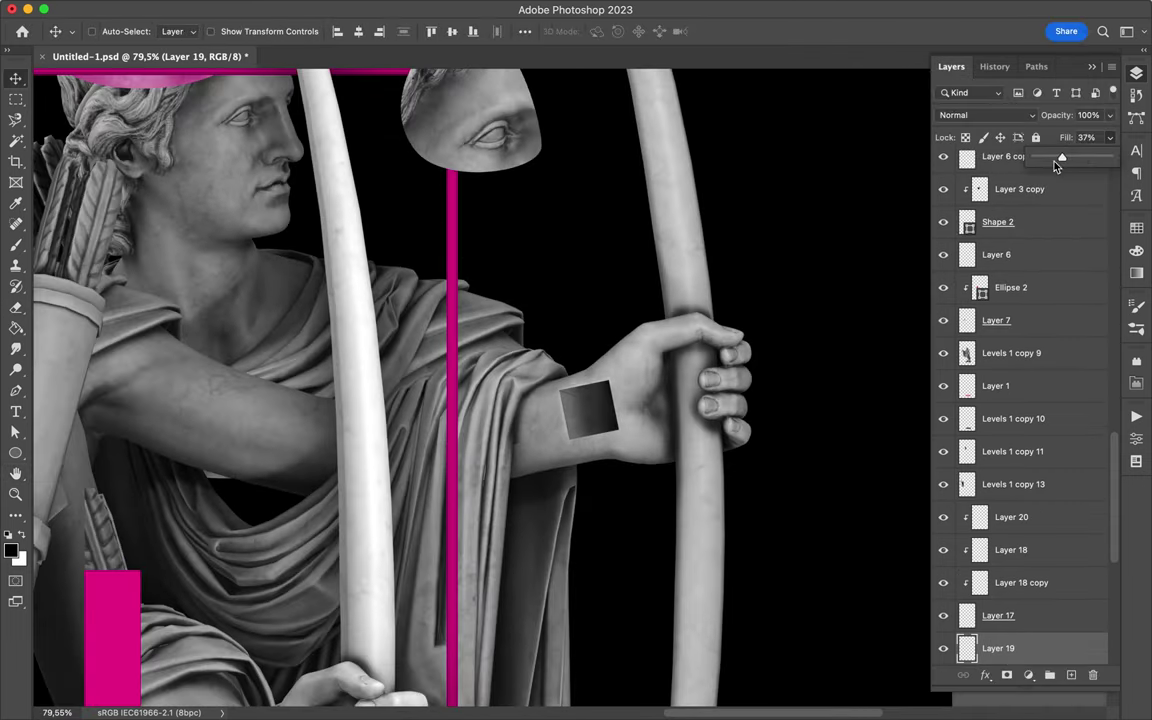
click(987, 115)
key(ctrl+1)
key(ctrl+s)
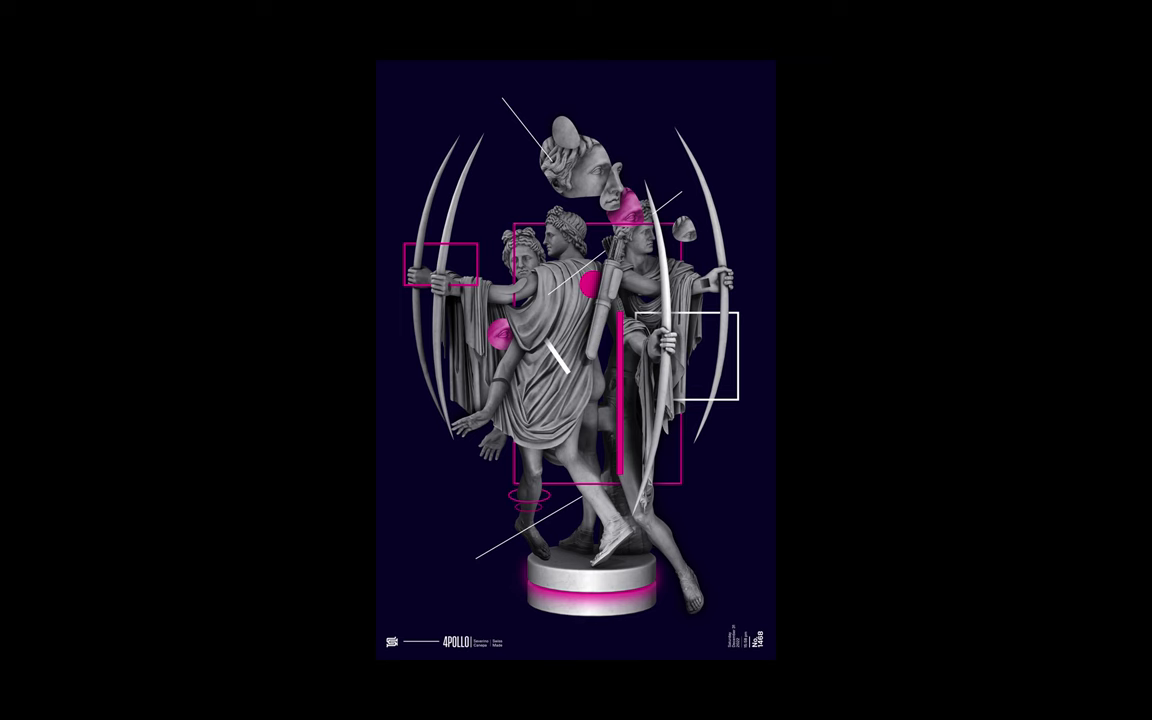